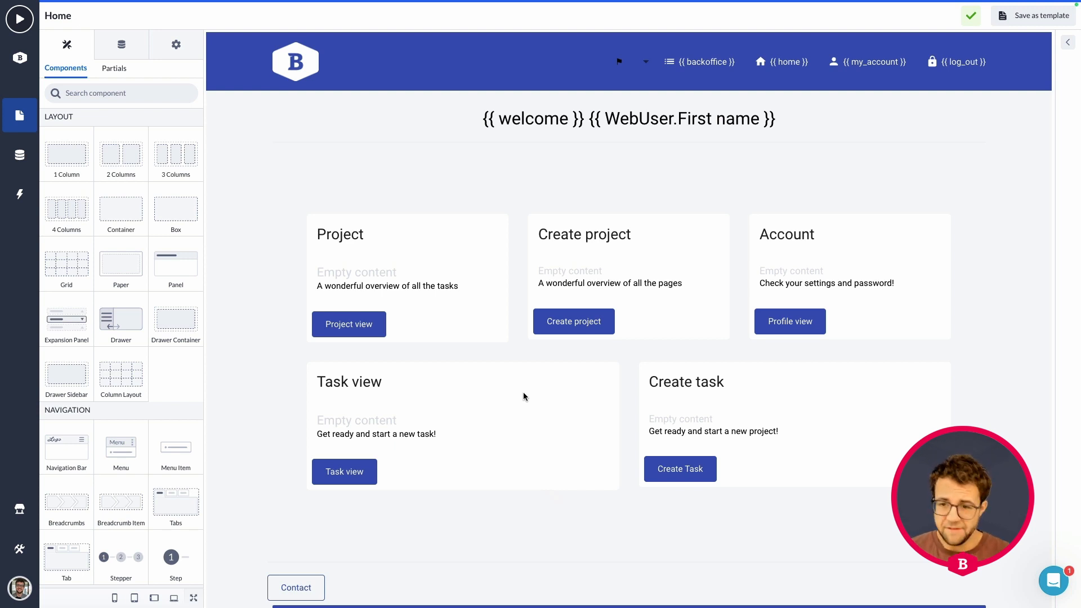
Look over the finished Home page from its header and cards down to the footer message
scroll(764, 71, "down", 1)
scroll(764, 71, "up", 1)
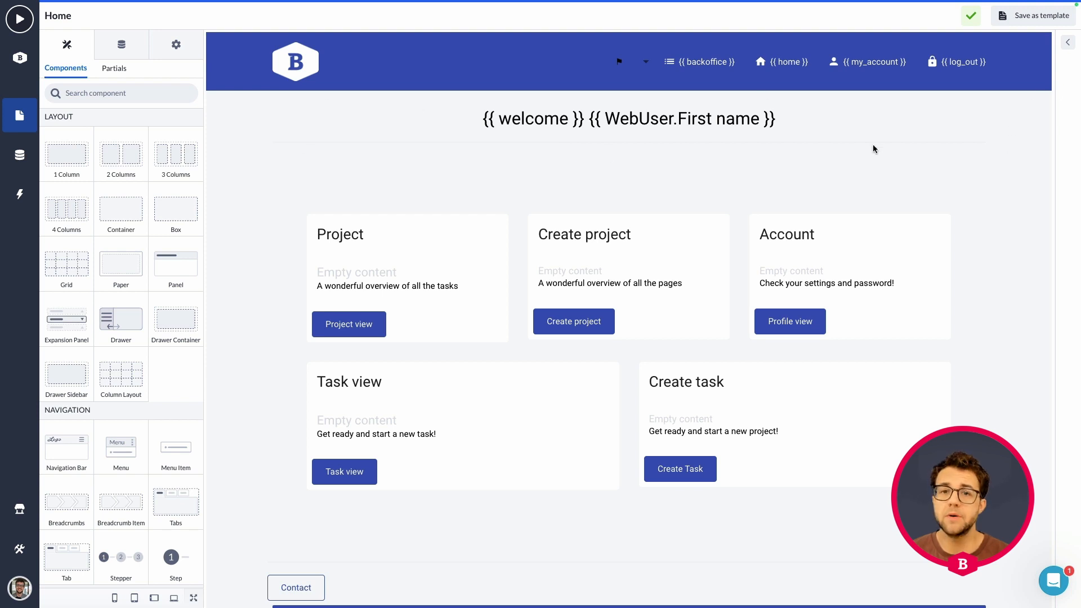
scroll(470, 186, "down", 1)
scroll(774, 346, "down", 3)
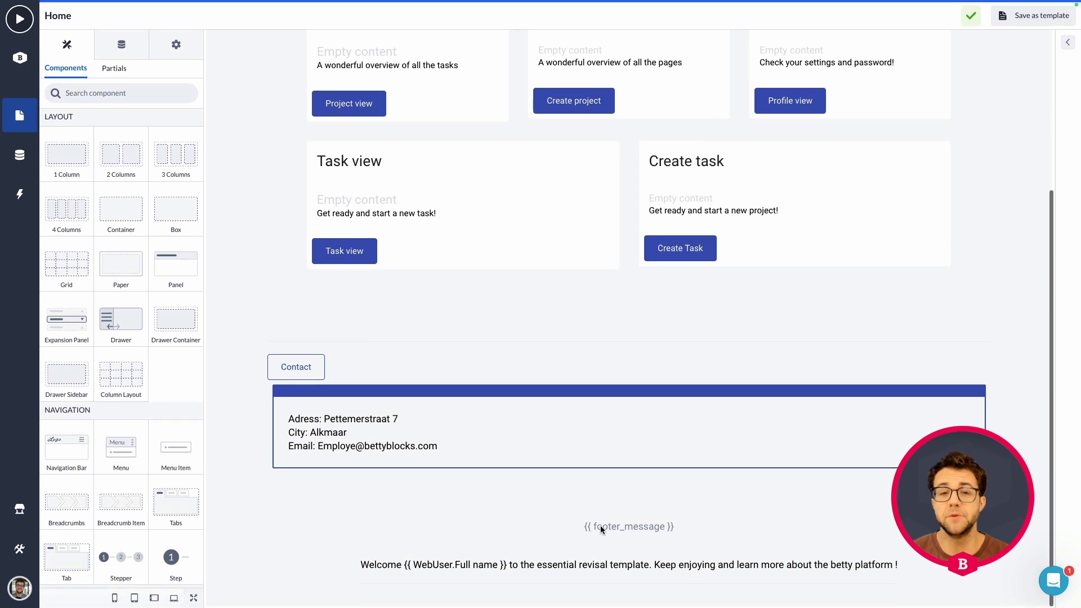
scroll(599, 523, "up", 4)
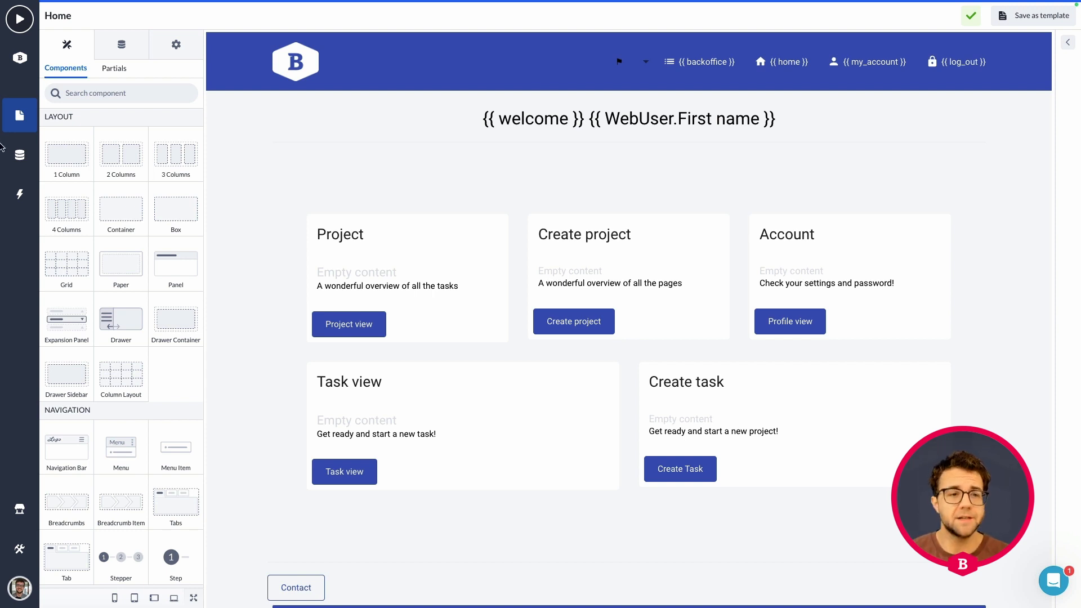
Start a new page from scratch instead of using one of the public page templates
left_click(19, 114)
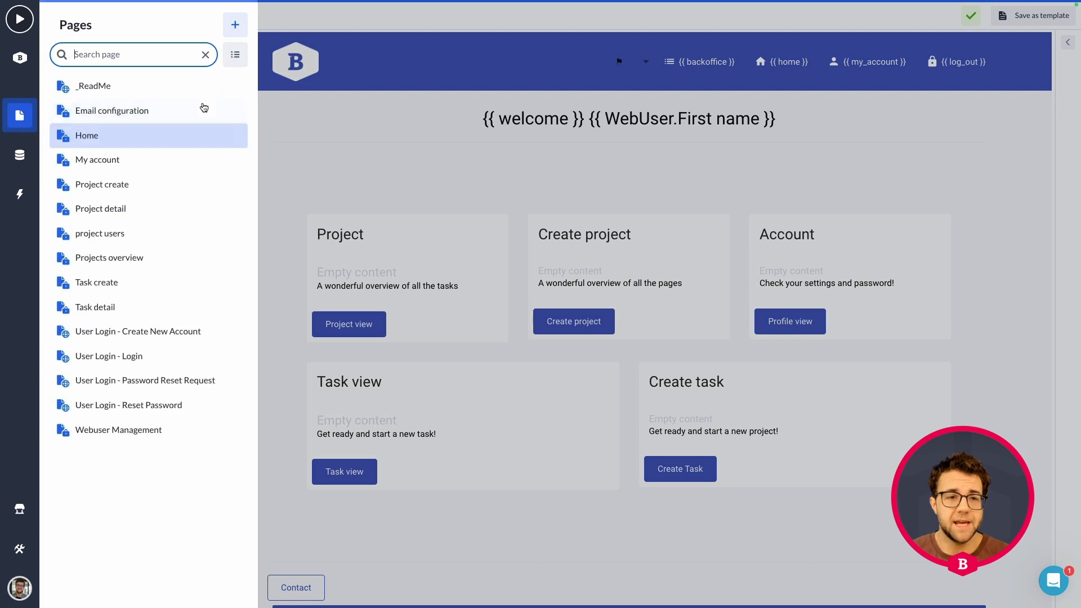
left_click(235, 26)
scroll(1041, 271, "down", 1)
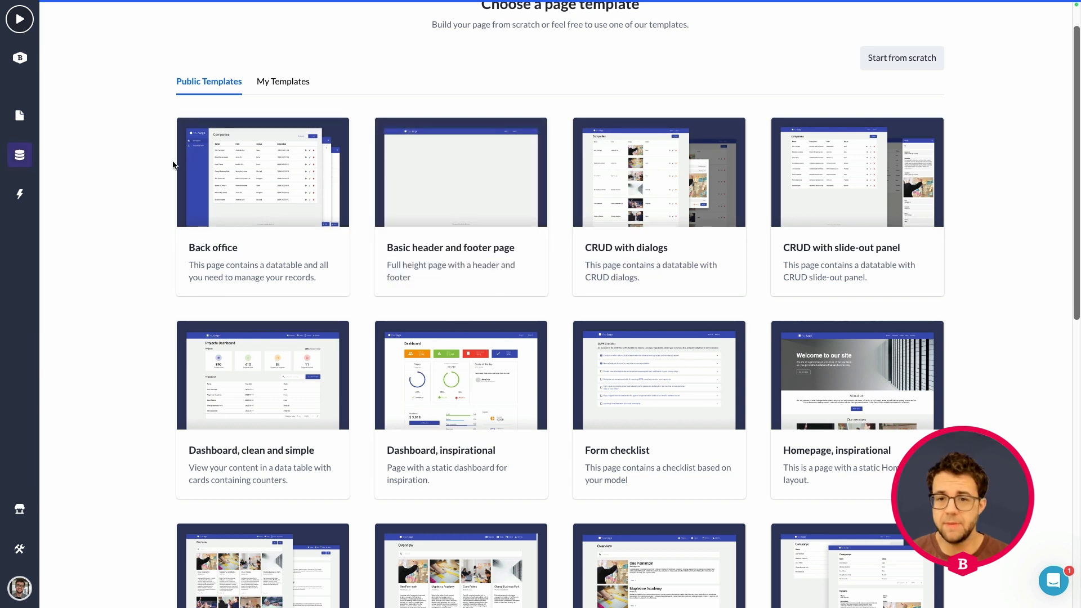
scroll(966, 169, "down", 1)
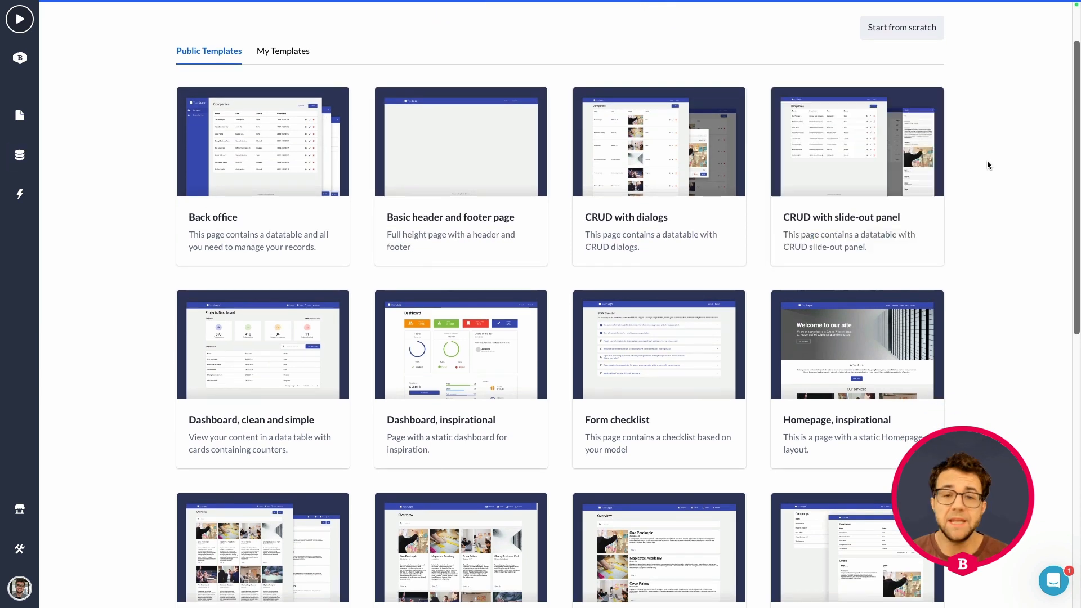
scroll(989, 166, "up", 2)
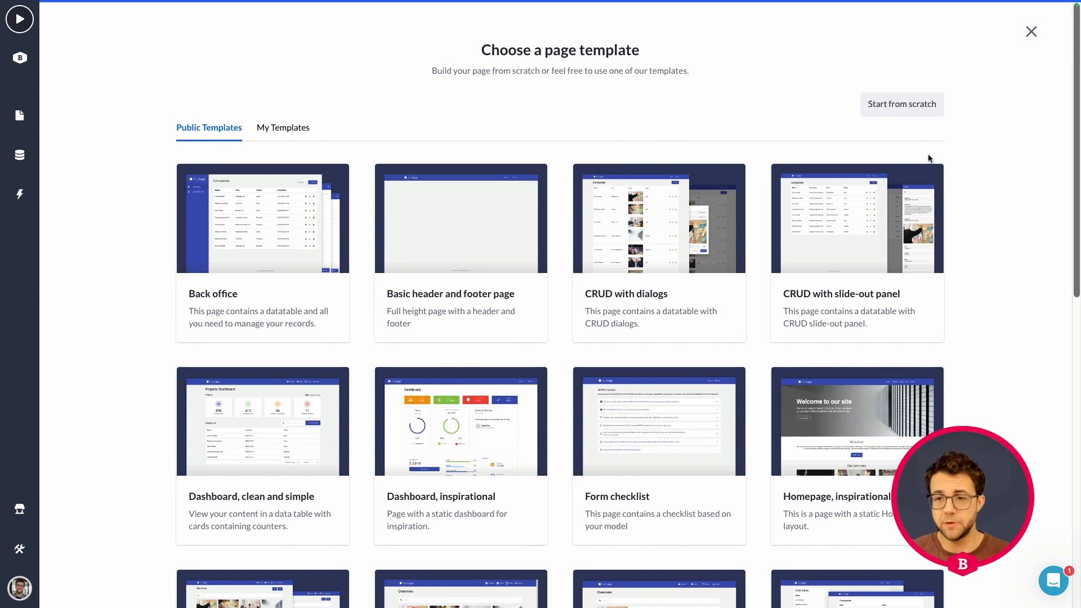
left_click(892, 113)
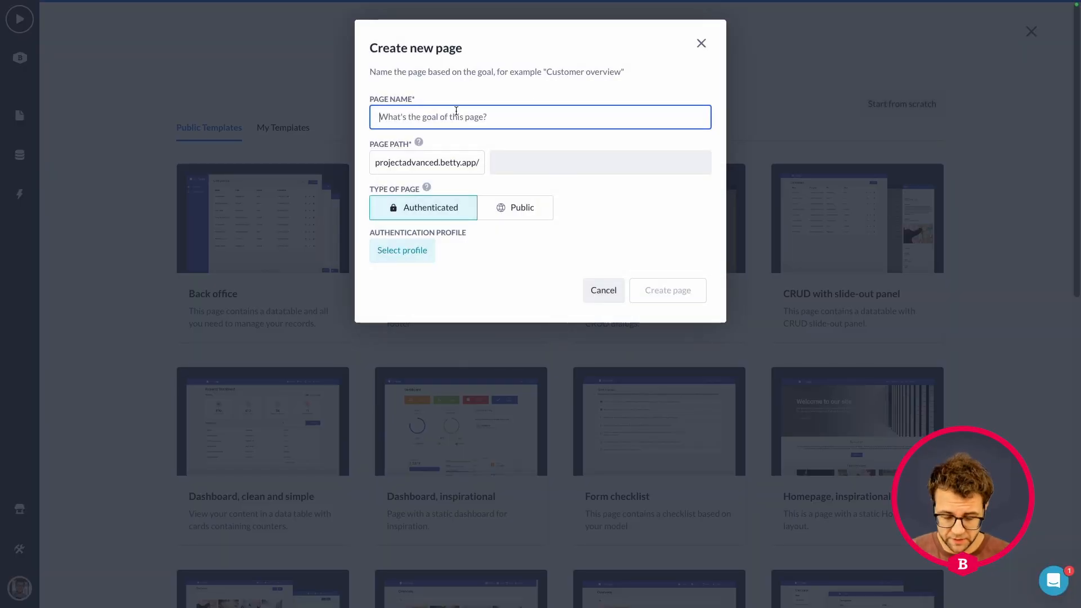
Name the new page homepagedesign, make it Public and create it
type("homepage")
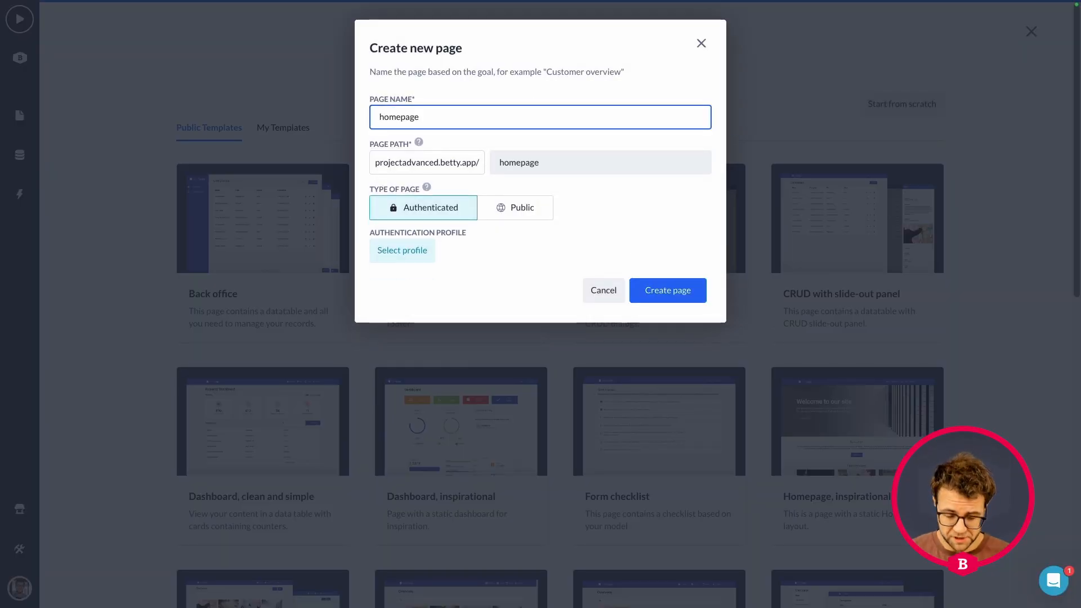
type("design")
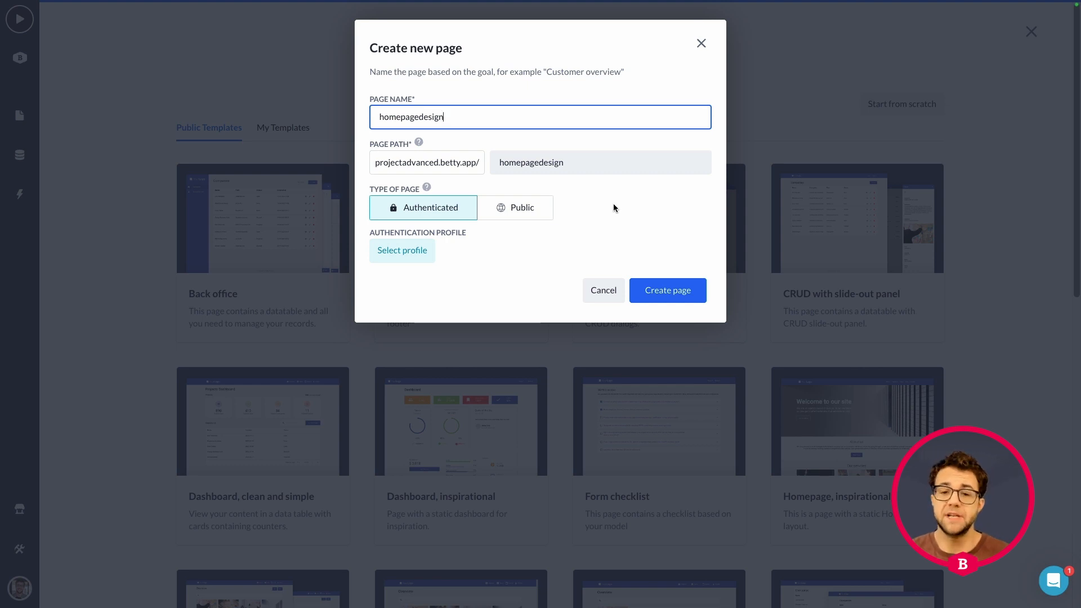
left_click(535, 216)
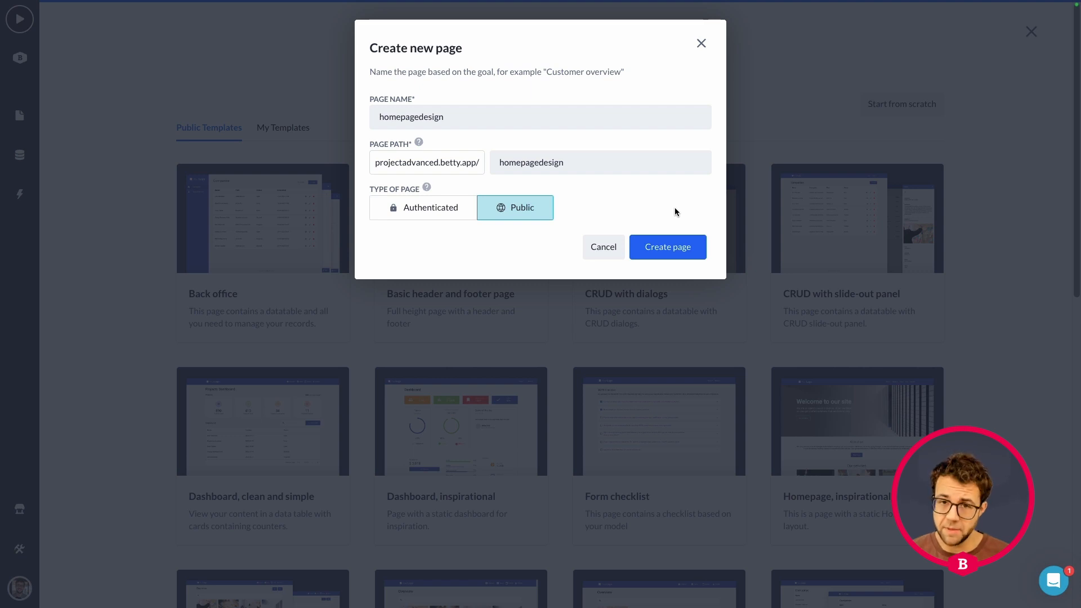
left_click(670, 246)
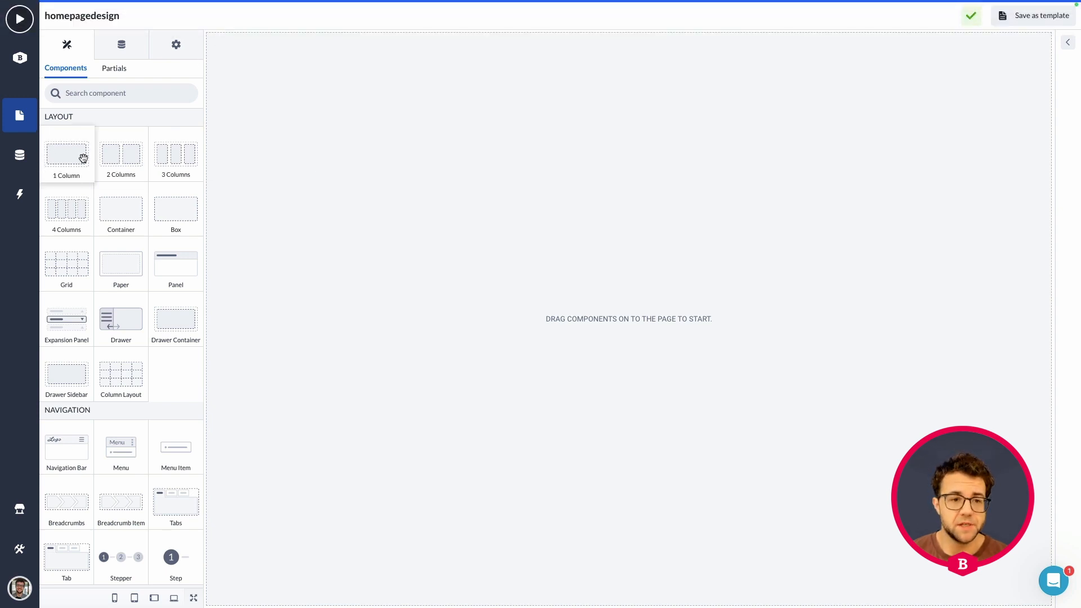
Add a 1 Column layout to the empty page and set the column's vertical alignment to Top and inner space to None
left_click_drag(81, 157, 456, 169)
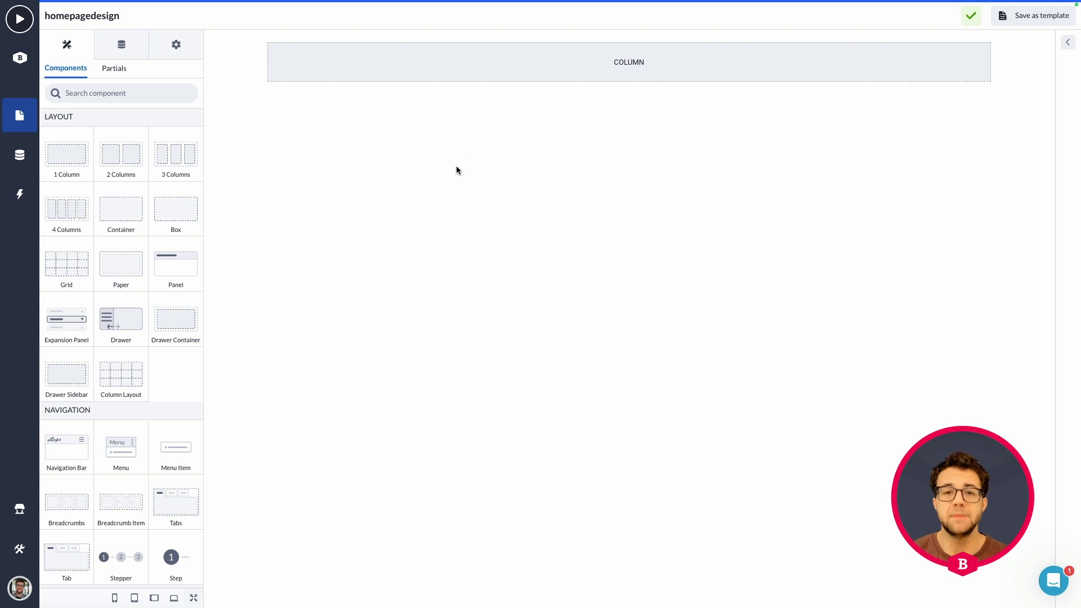
left_click(460, 66)
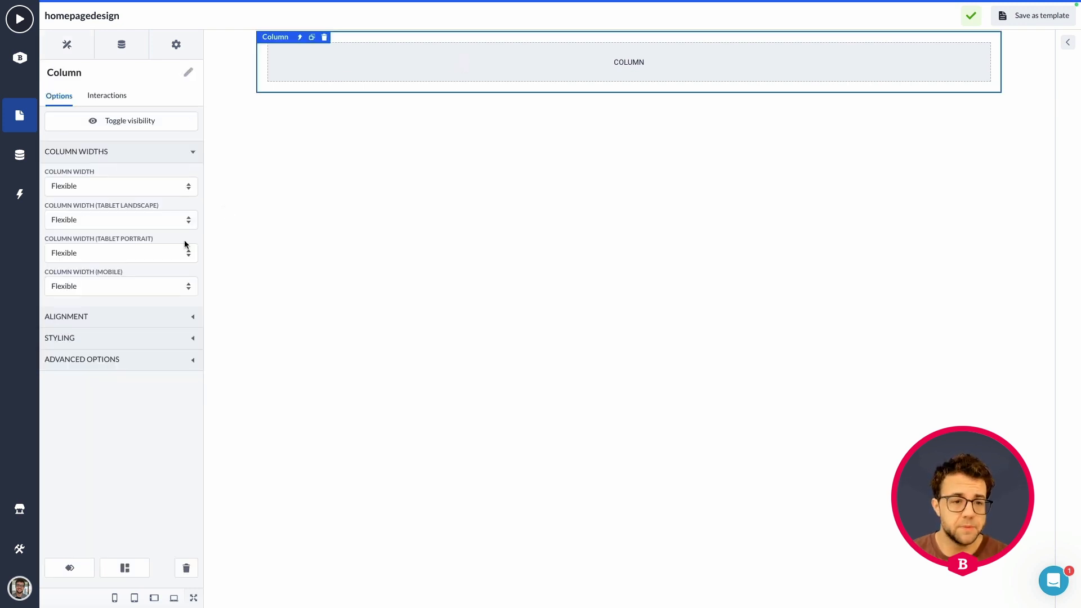
left_click(132, 315)
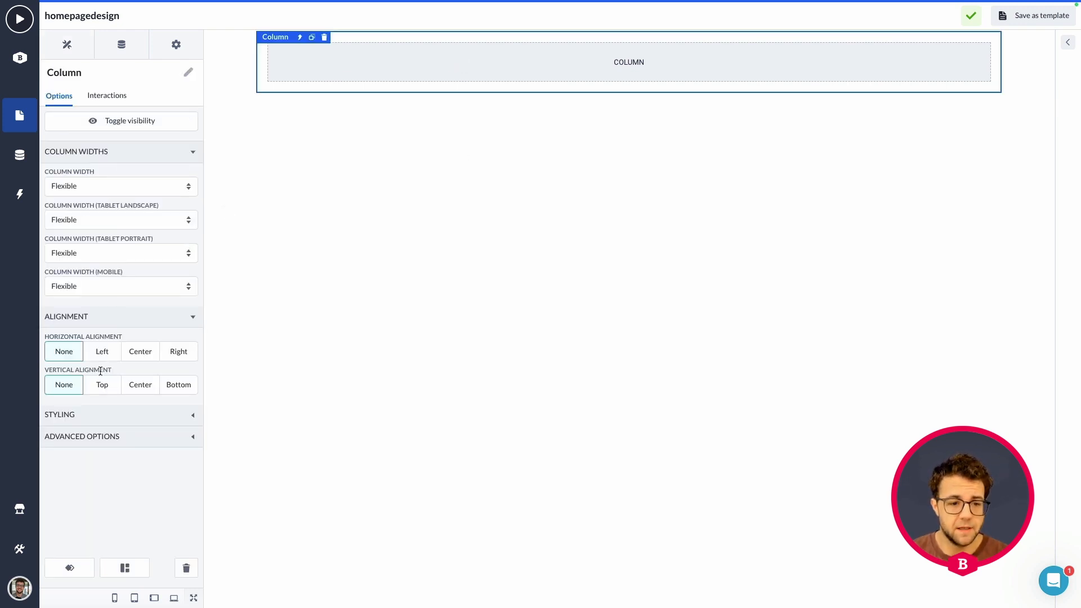
left_click(99, 389)
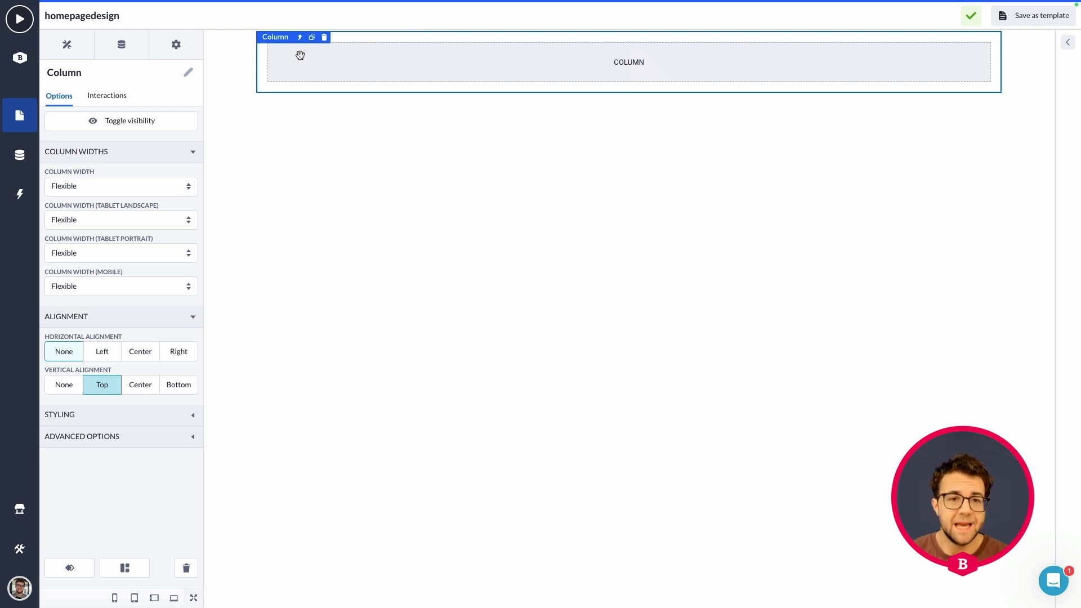
left_click(81, 415)
left_click(63, 456)
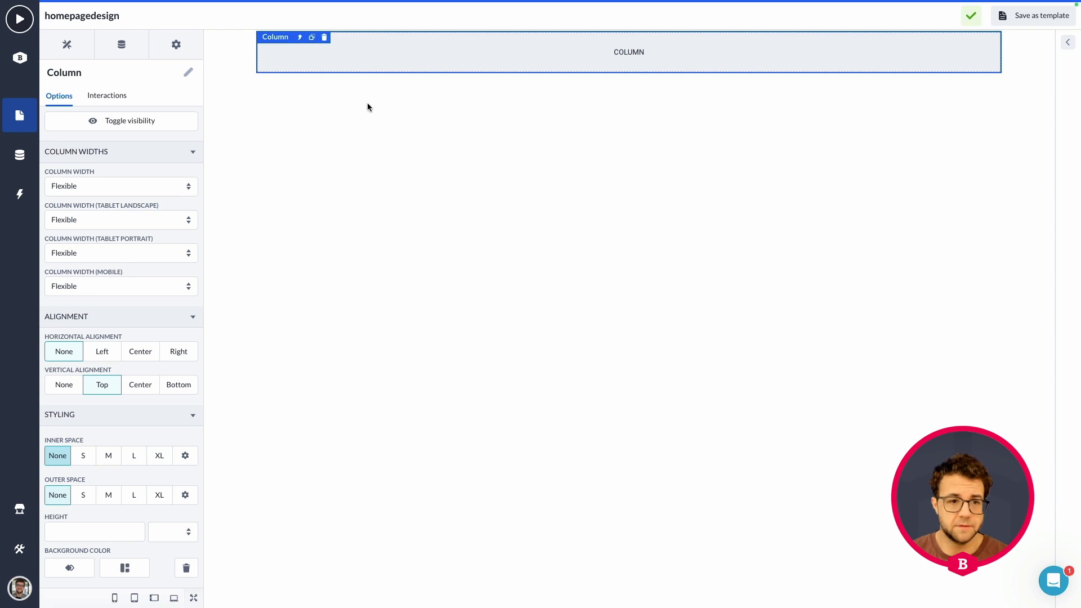
Try a height of 100% on the column and clear it again
scroll(172, 256, "down", 1)
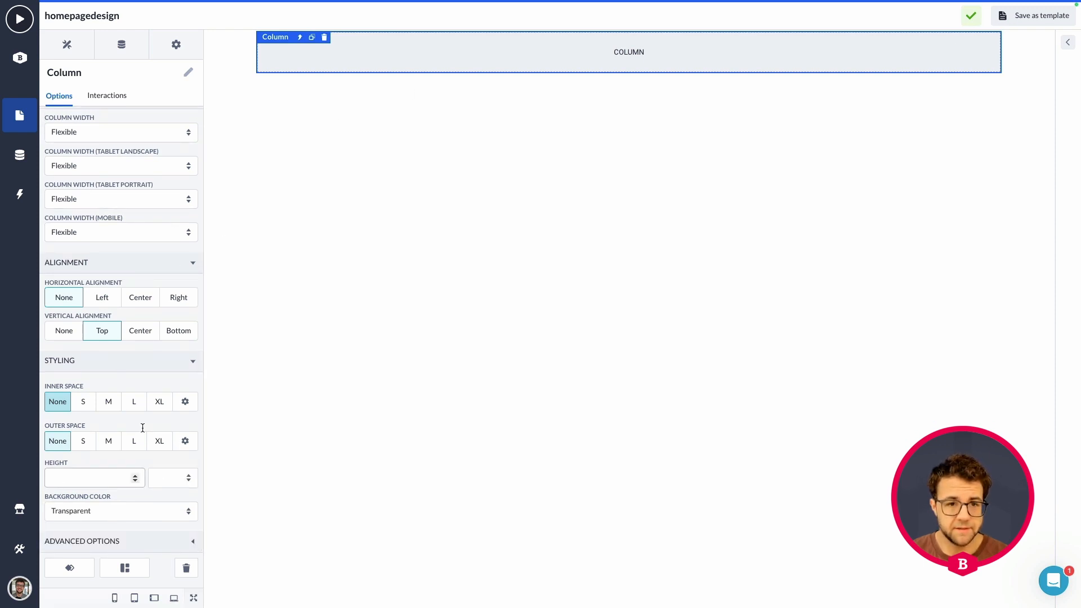
left_click(83, 485)
type("100")
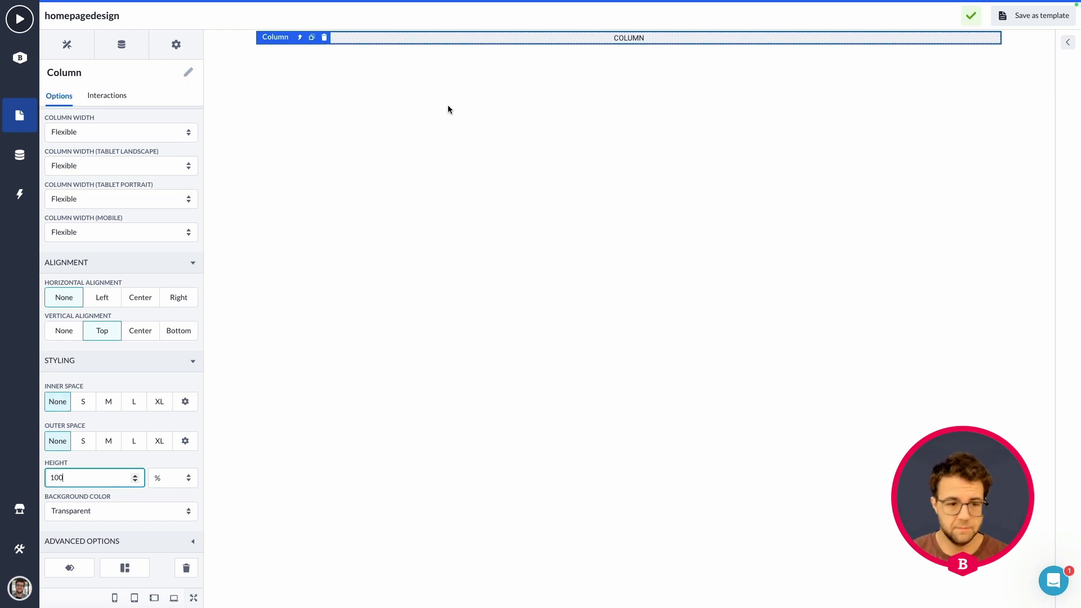
left_click(174, 478)
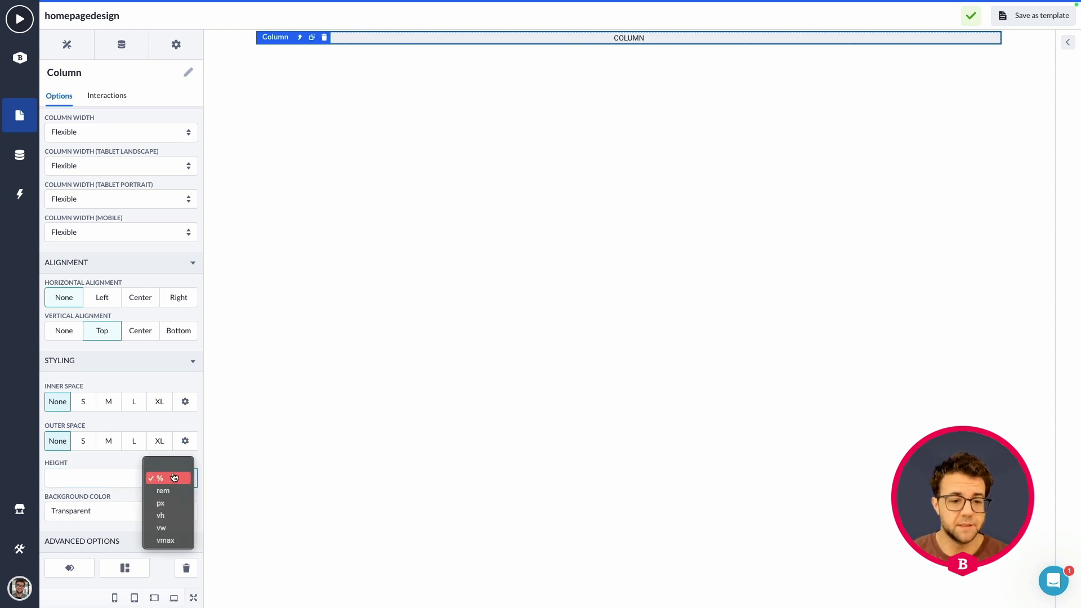
left_click(177, 467)
Set the width of the row around the column to Full and its height to 100%
left_click(299, 38)
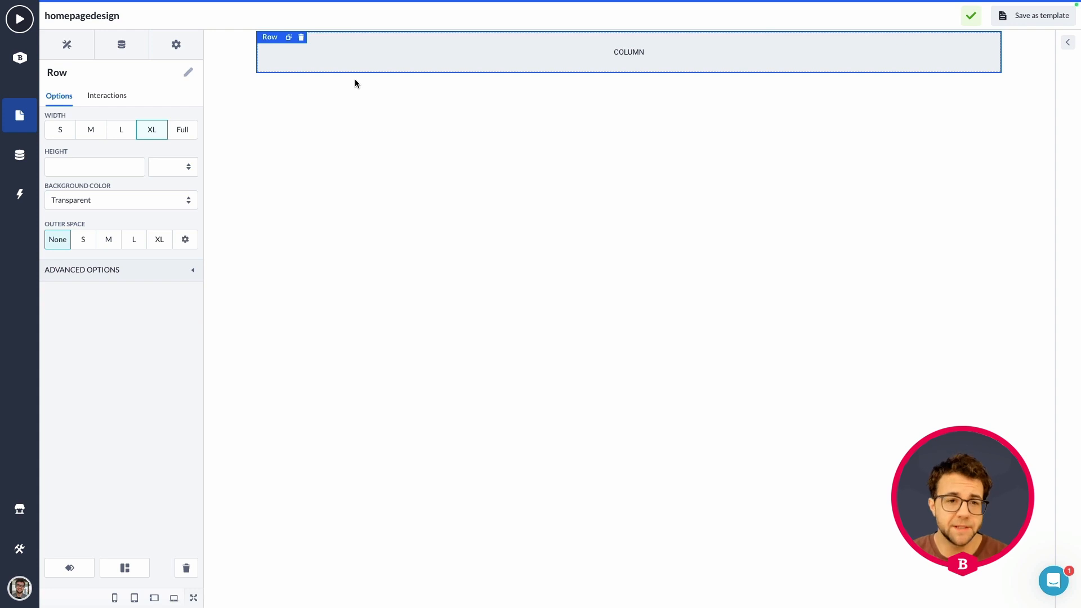
left_click(188, 132)
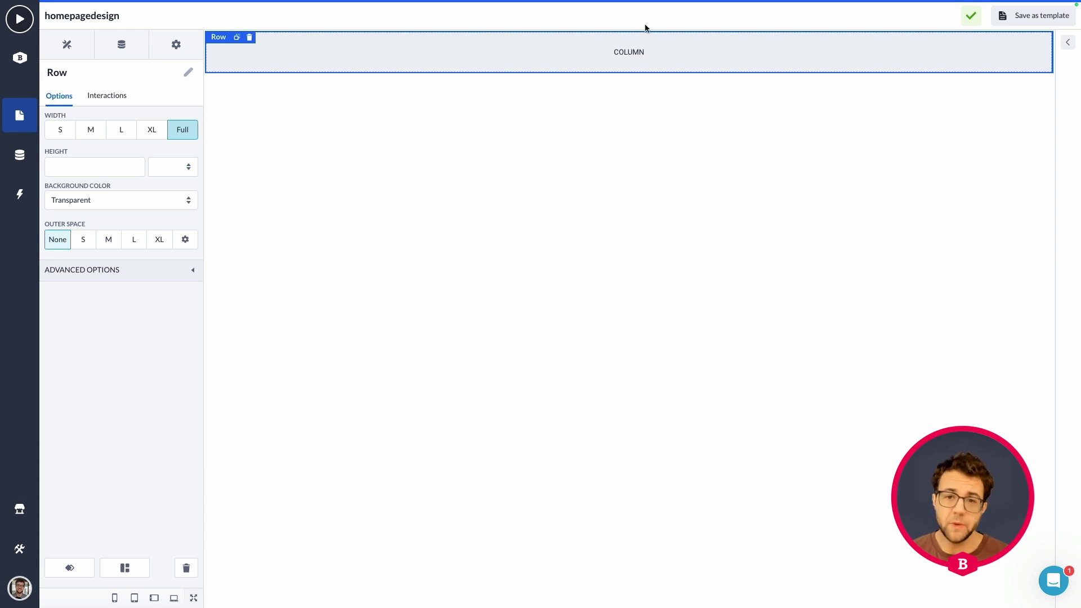
left_click(225, 40)
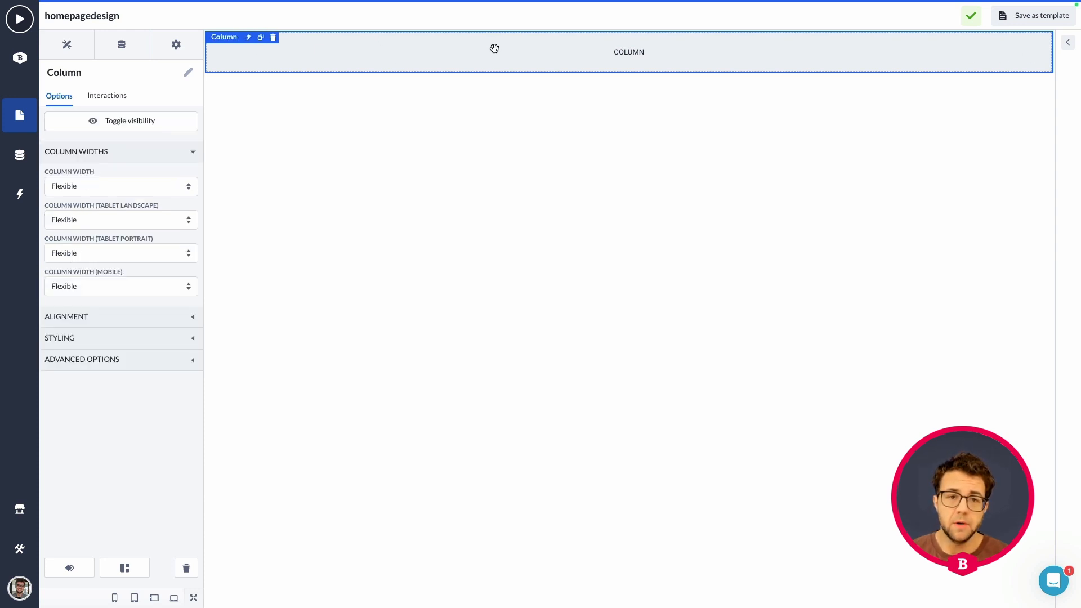
left_click(248, 38)
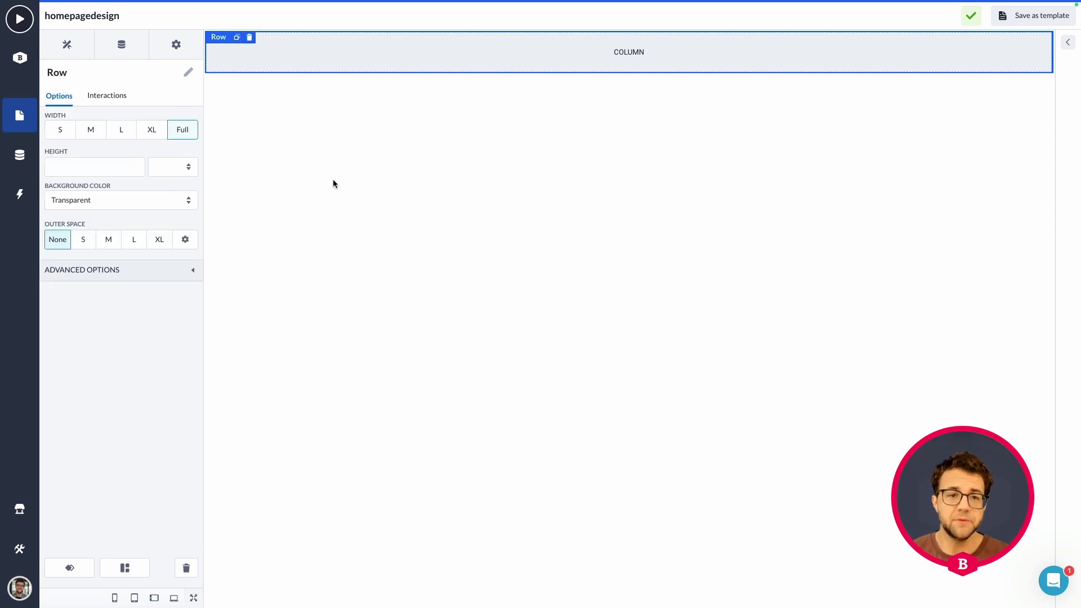
left_click(93, 170)
type("10")
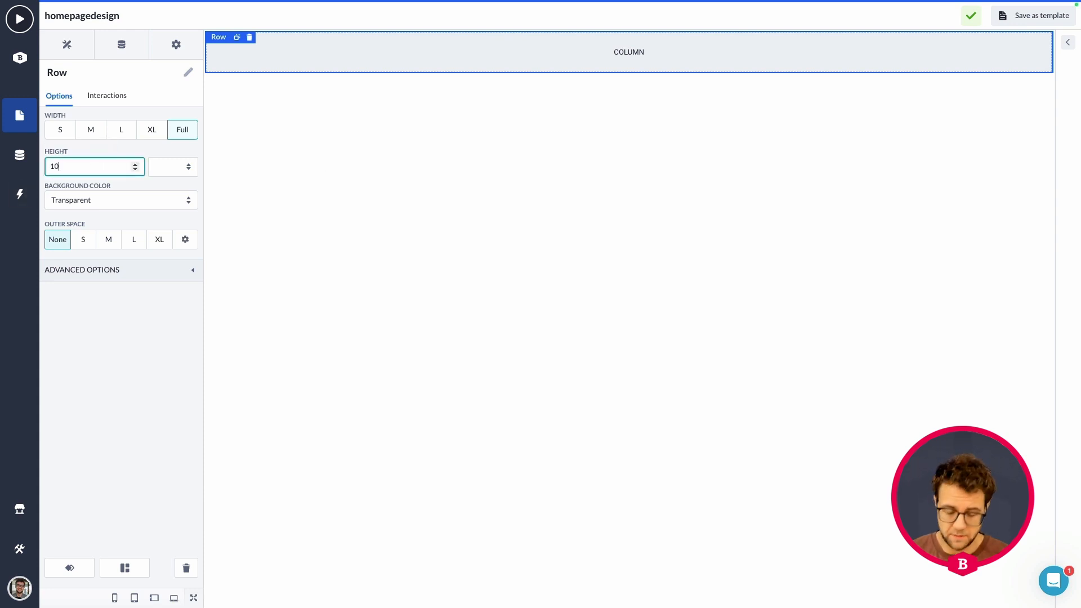
type("0")
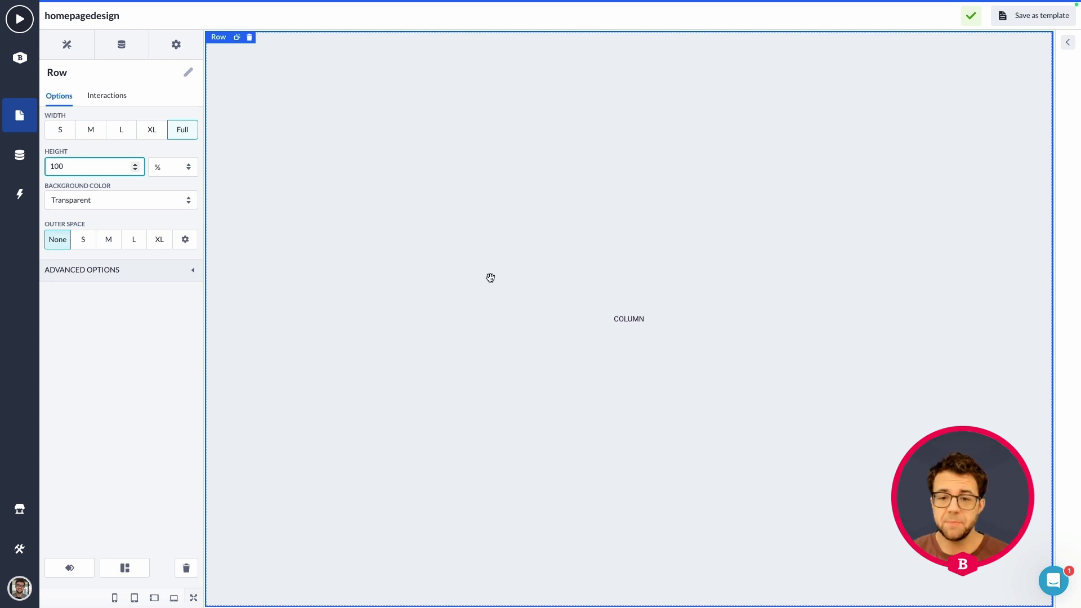
Check the column's alignment and styling settings and return to the component library
left_click(589, 295)
left_click(141, 318)
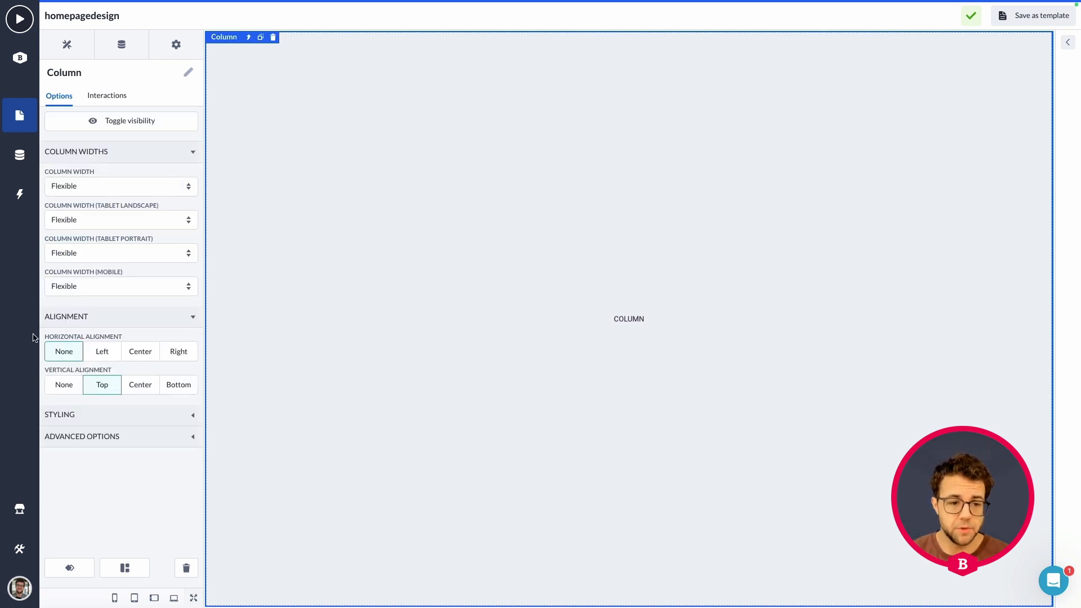
left_click(86, 414)
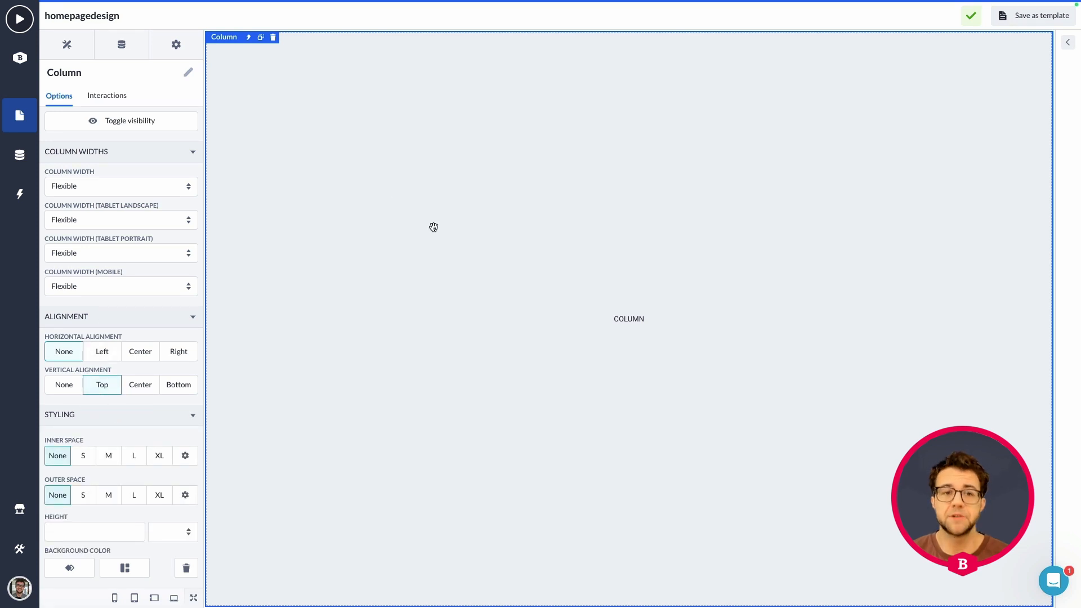
left_click(67, 44)
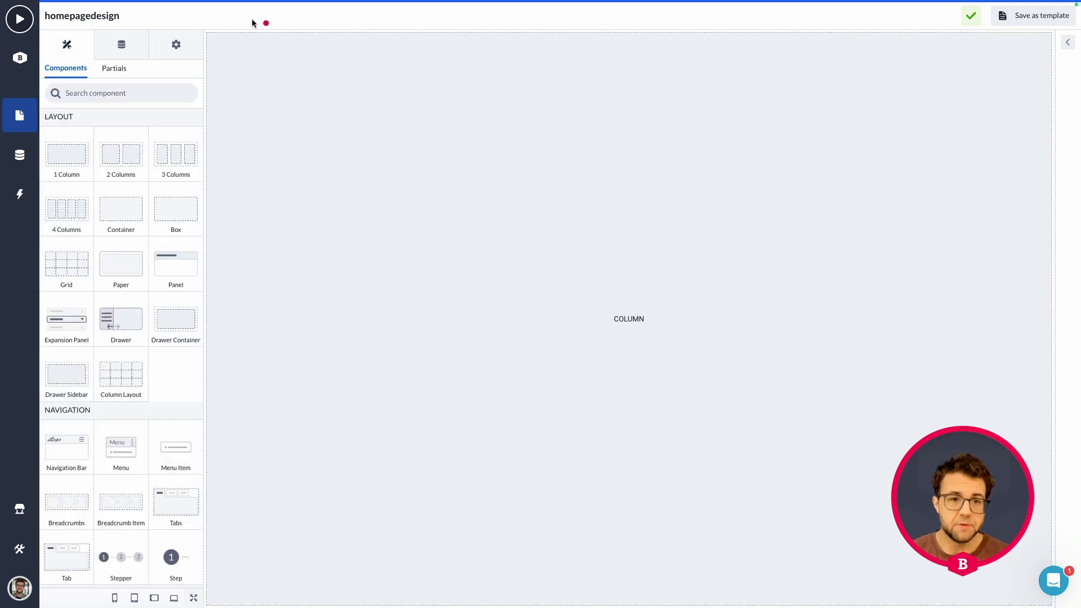
left_click_drag(207, 36, 1041, 100)
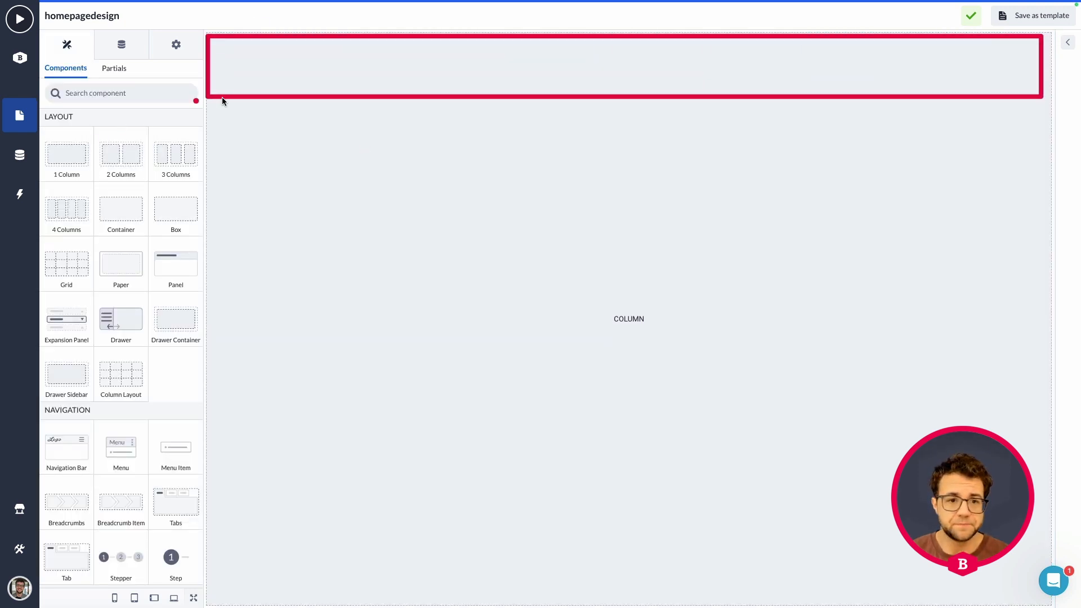
left_click_drag(212, 100, 1041, 187)
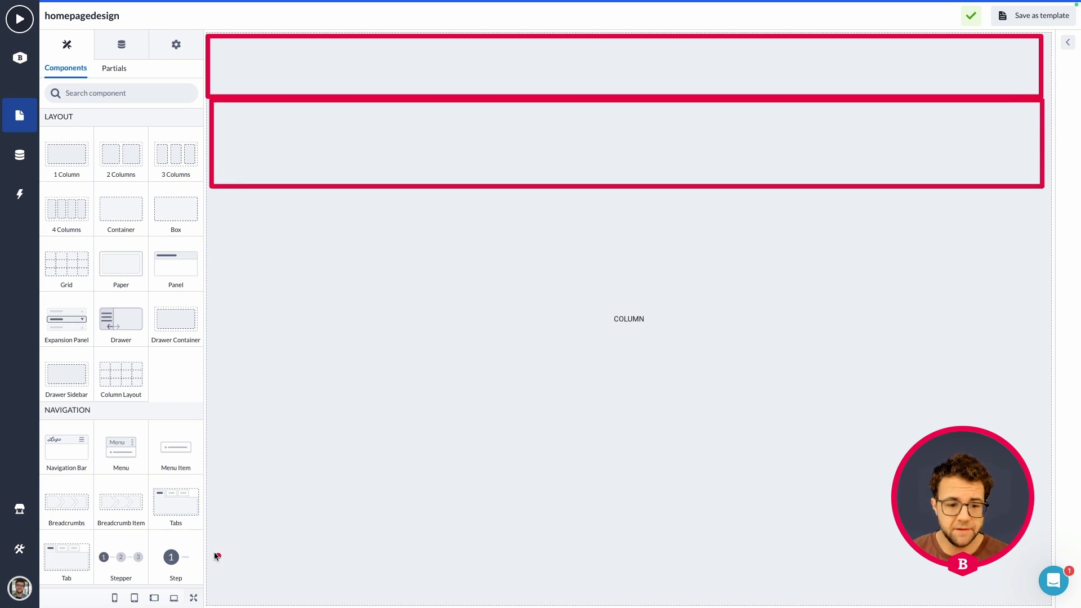
left_click_drag(207, 540, 1049, 595)
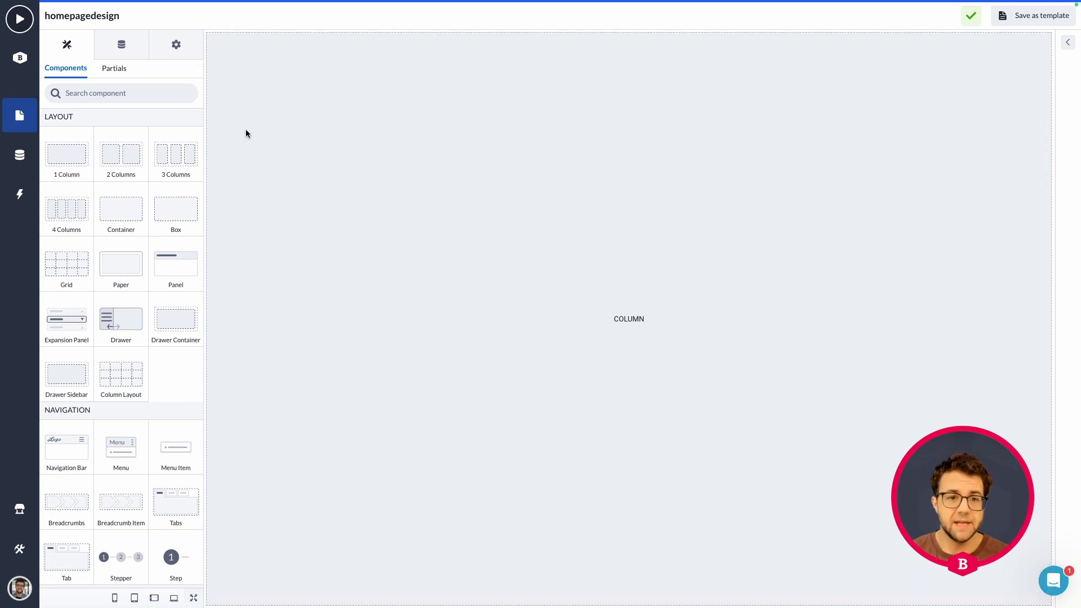
mouse_move(208, 36)
left_mouse_down()
mouse_move(960, 86)
mouse_move(1039, 40)
left_mouse_up()
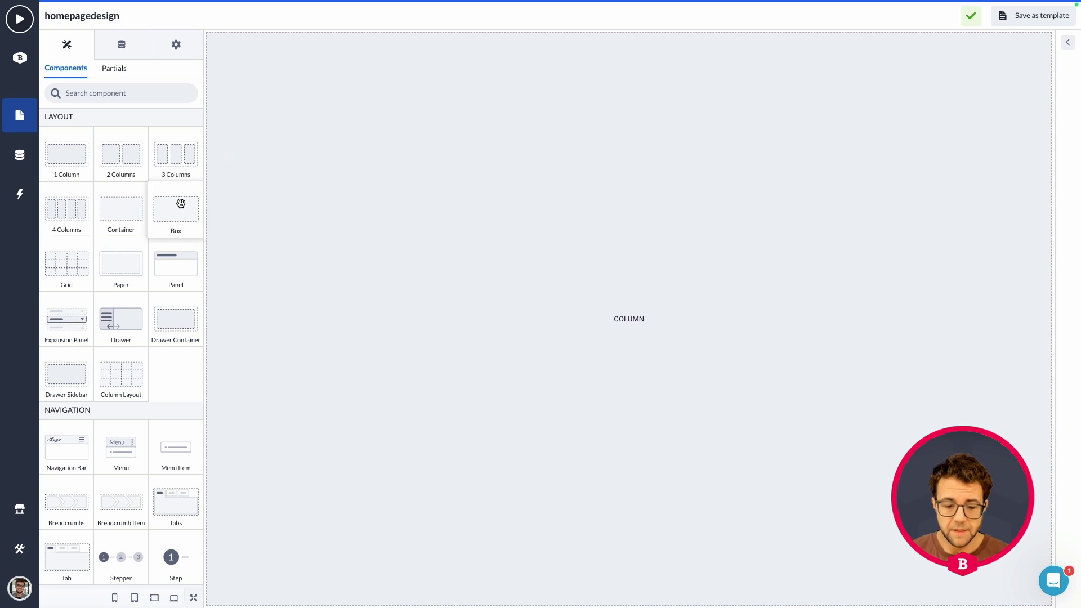
Add a Box inside the full-height column and open the box's options
left_click_drag(178, 200, 527, 215)
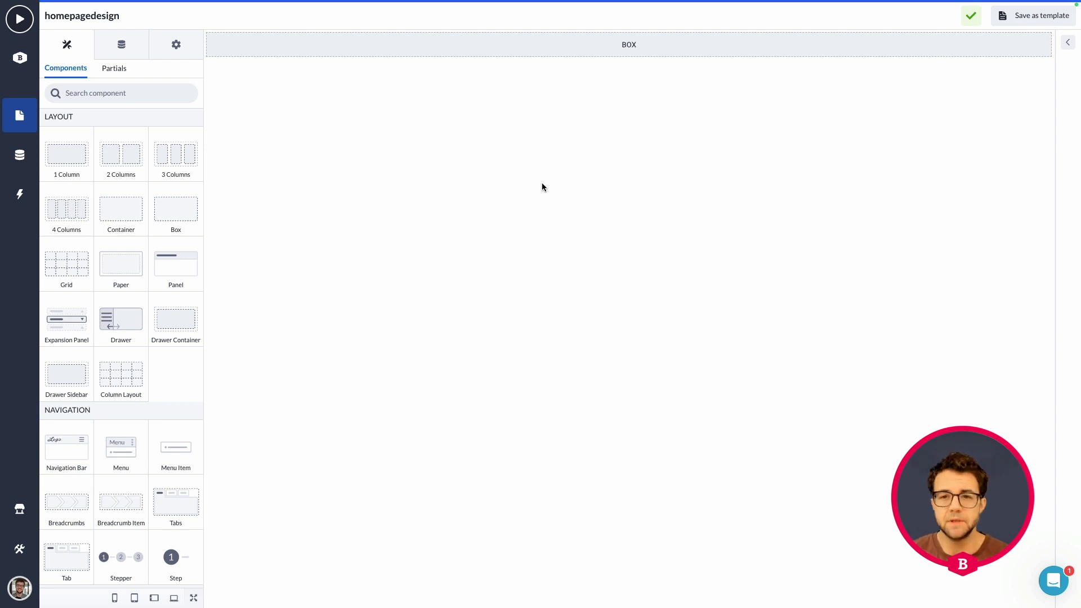
left_click(568, 48)
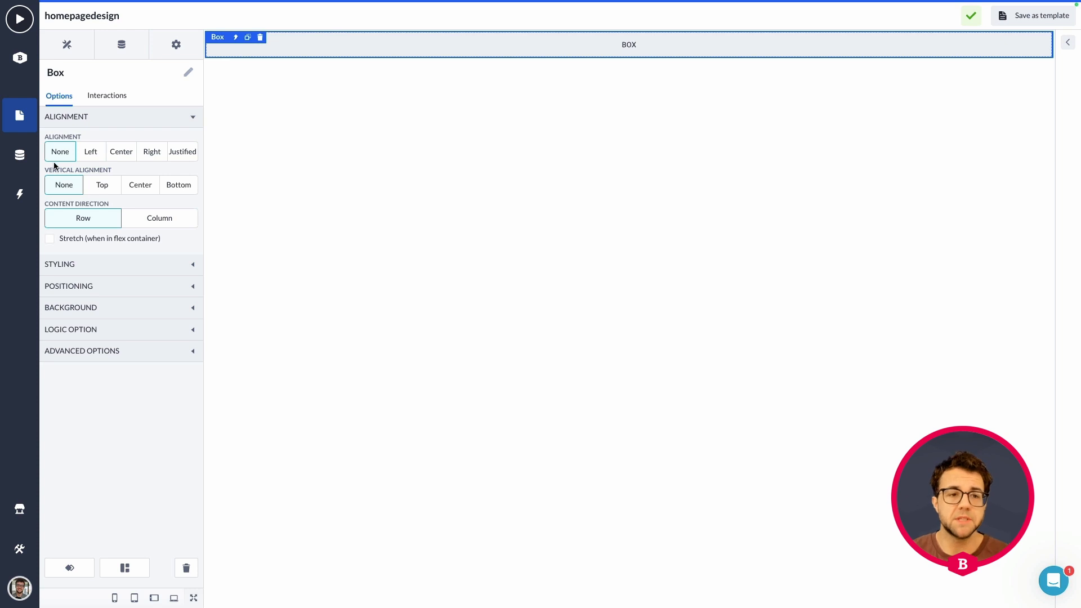
Set the inner space of the box in the column to None
left_click(73, 48)
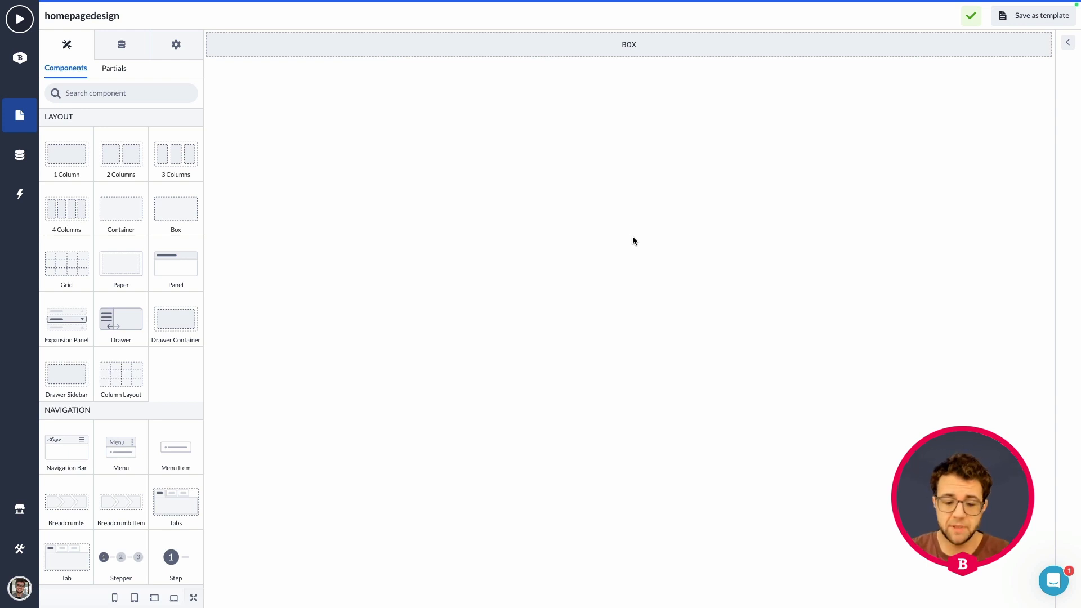
left_click(619, 48)
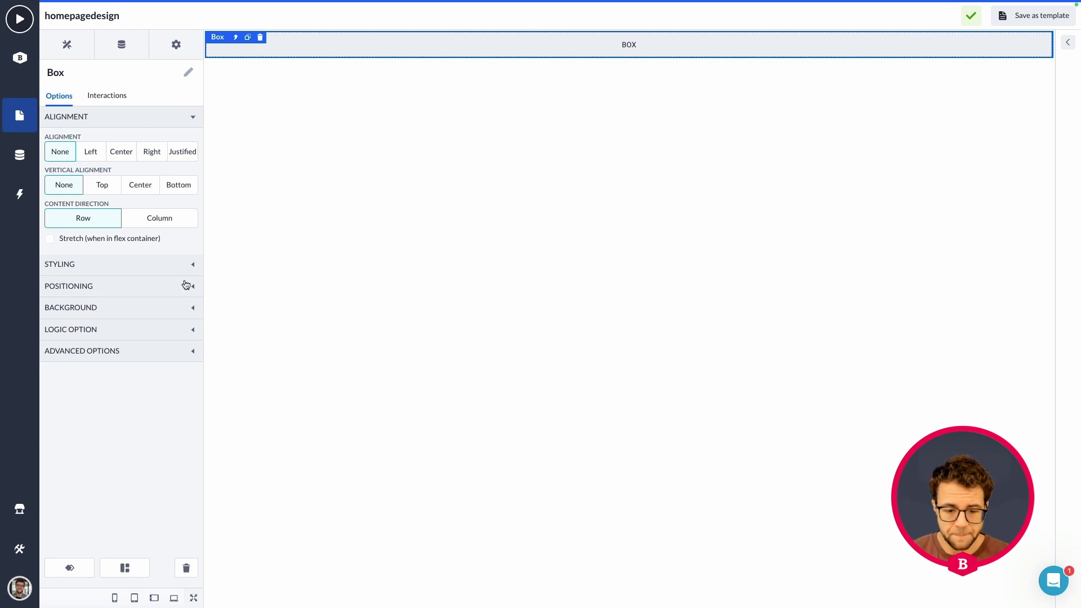
left_click(115, 265)
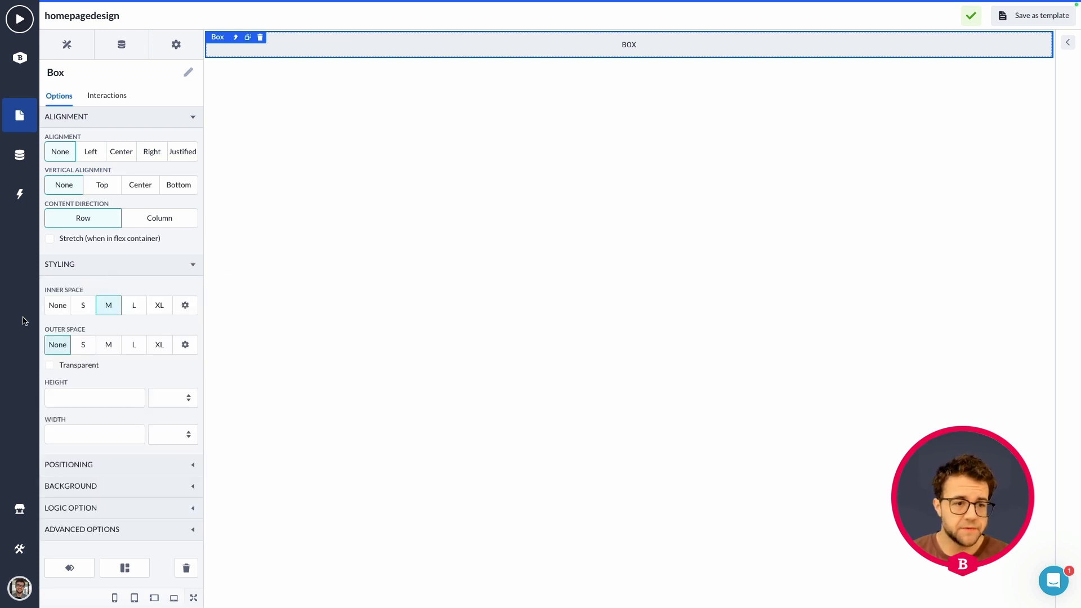
left_click(56, 306)
left_click(865, 117)
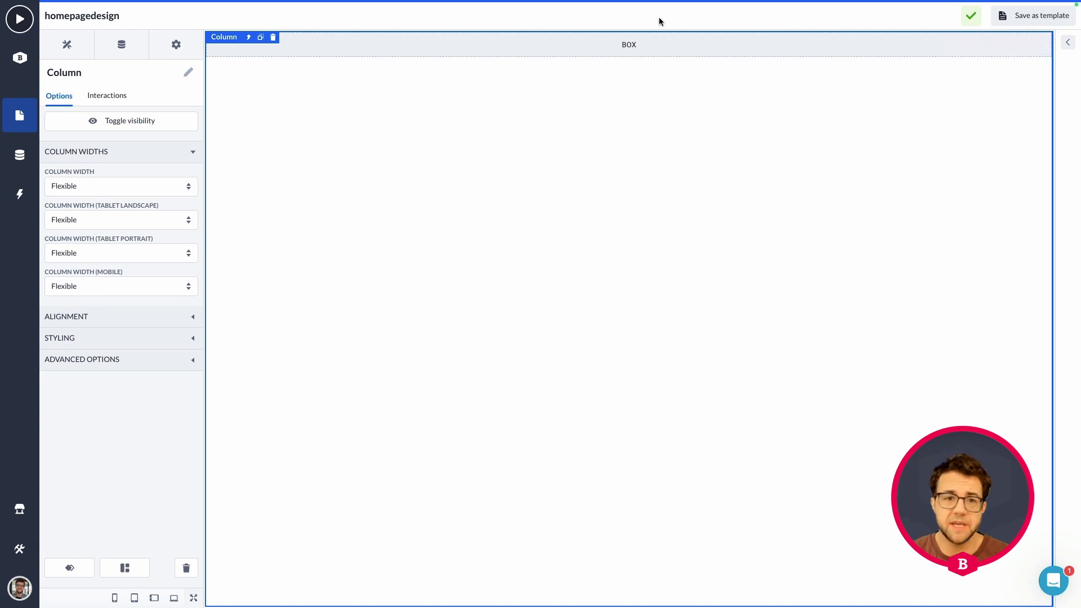
Duplicate the box twice to stack three boxes in the column, and select each one to check it
left_click(360, 55)
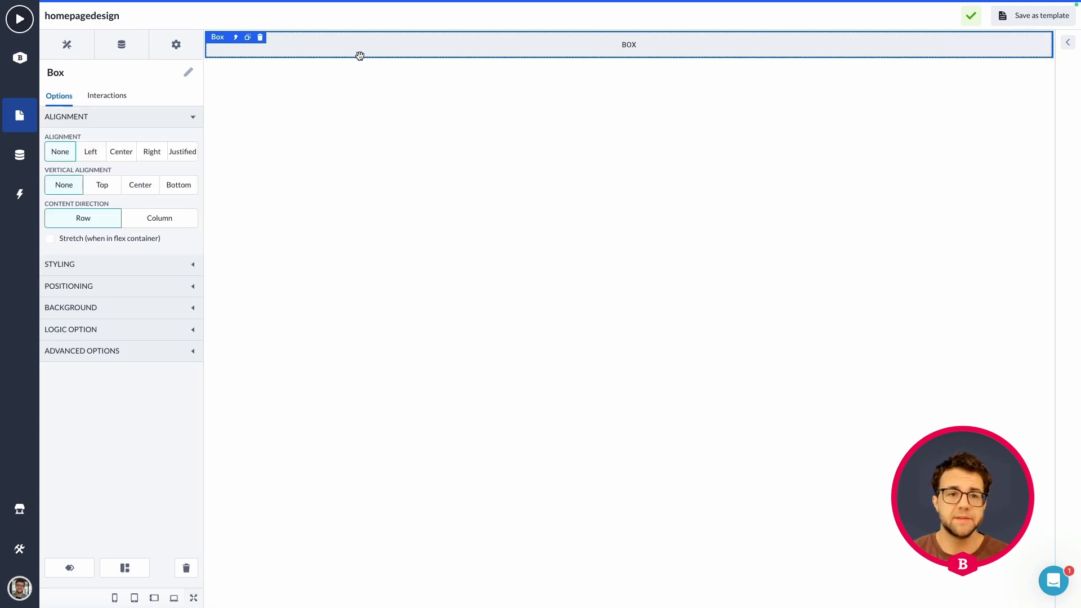
left_click(248, 38)
left_click(248, 38)
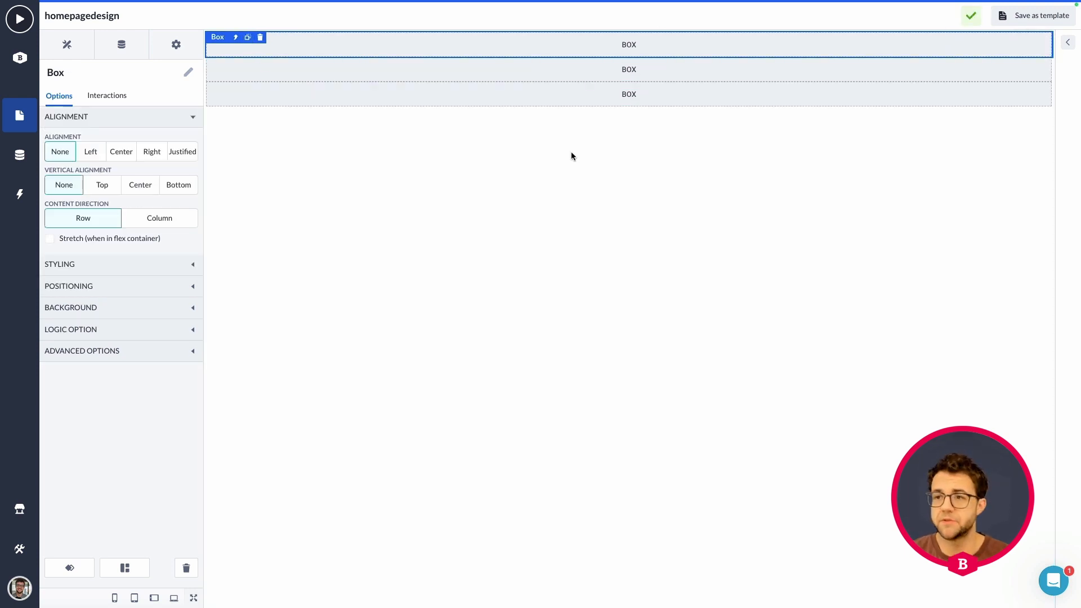
left_click(539, 151)
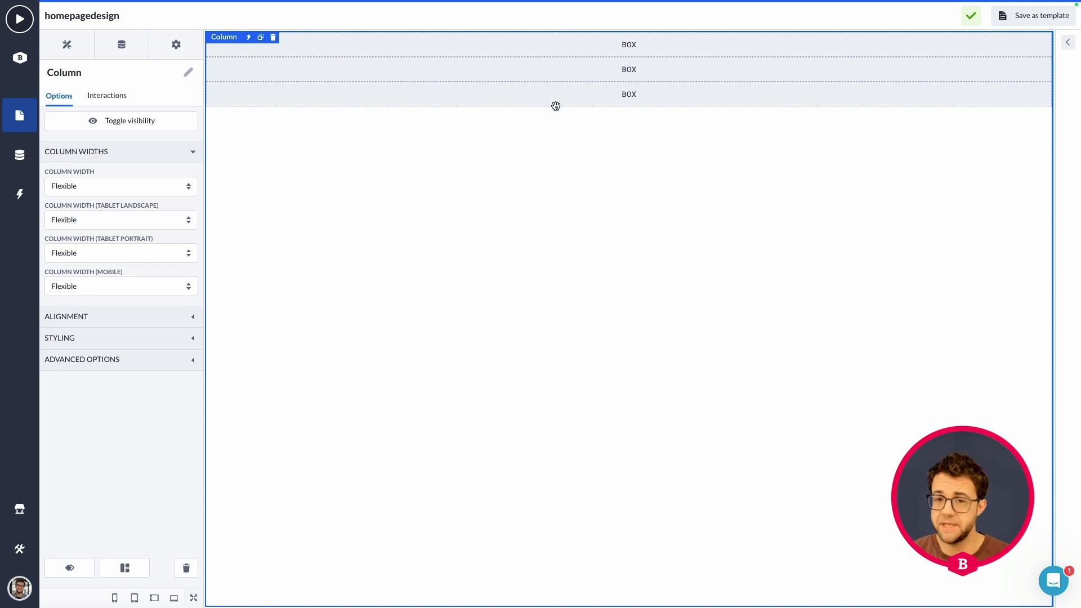
left_click(581, 103)
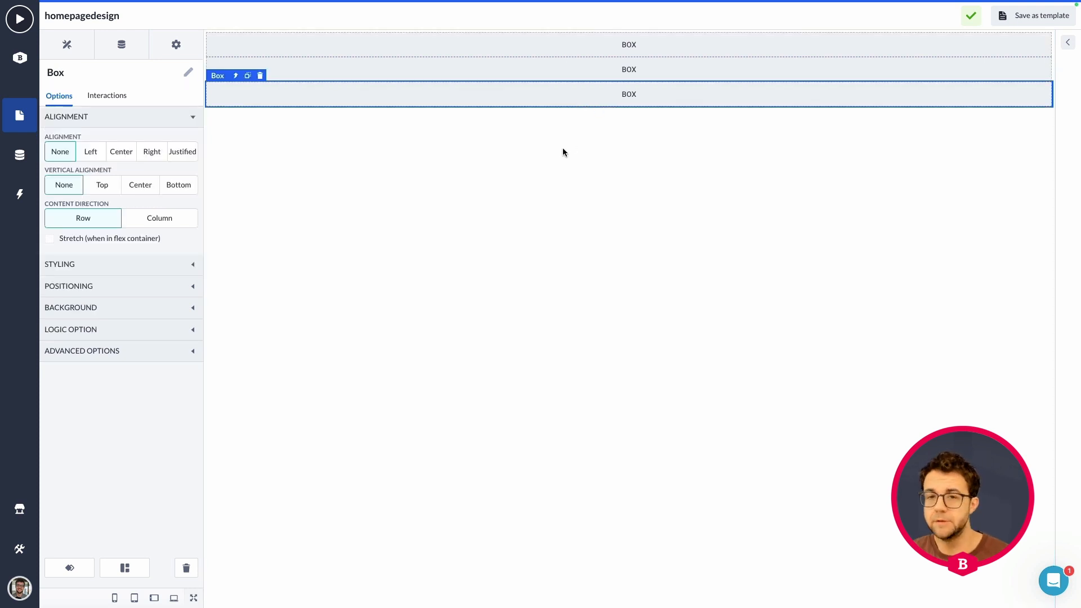
left_click(621, 75)
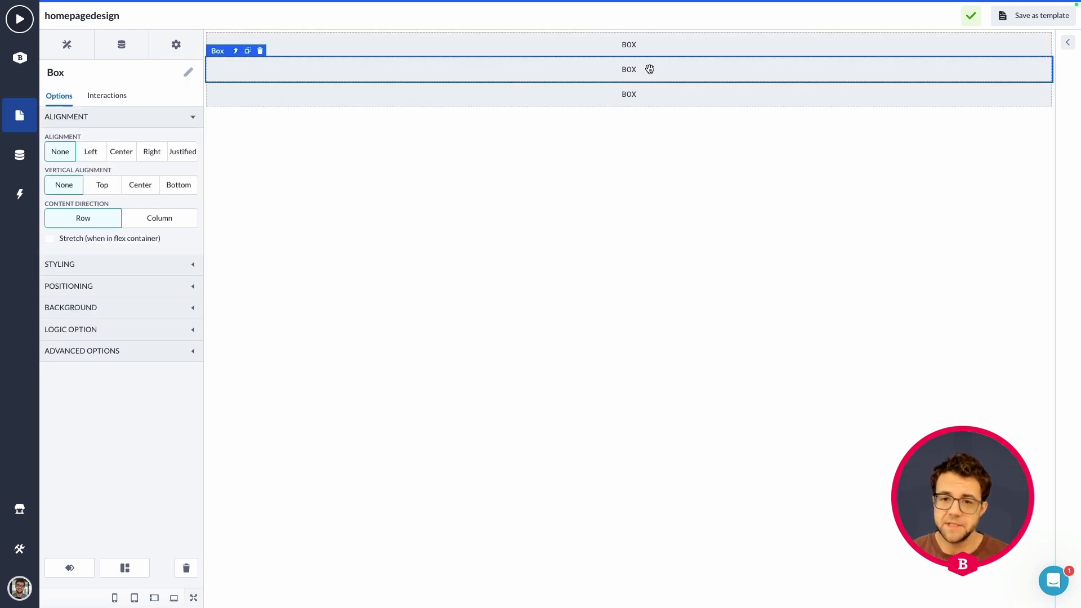
left_click(626, 45)
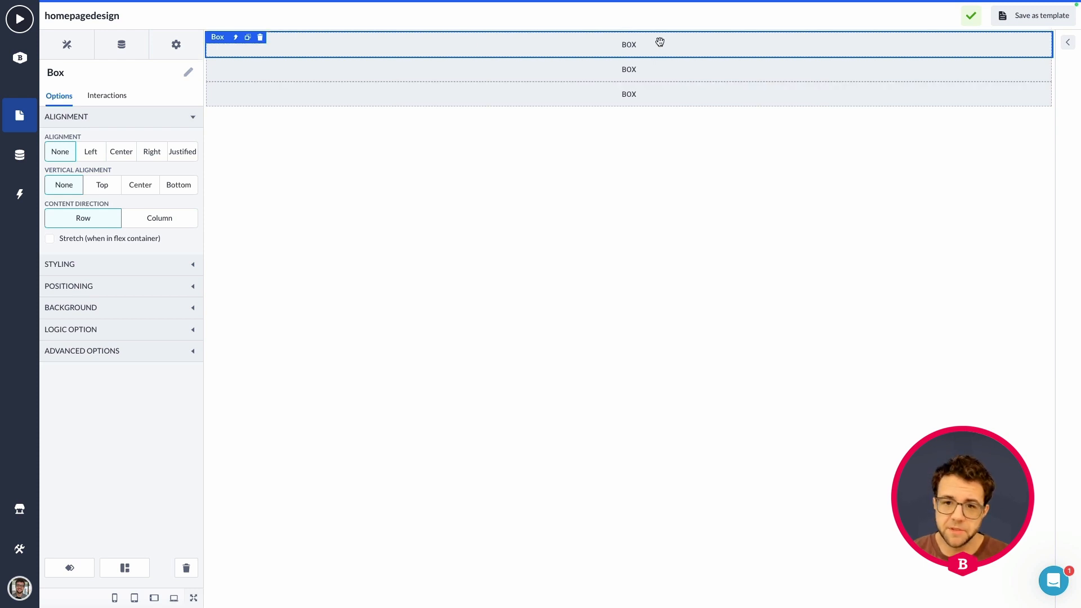
left_click(468, 76)
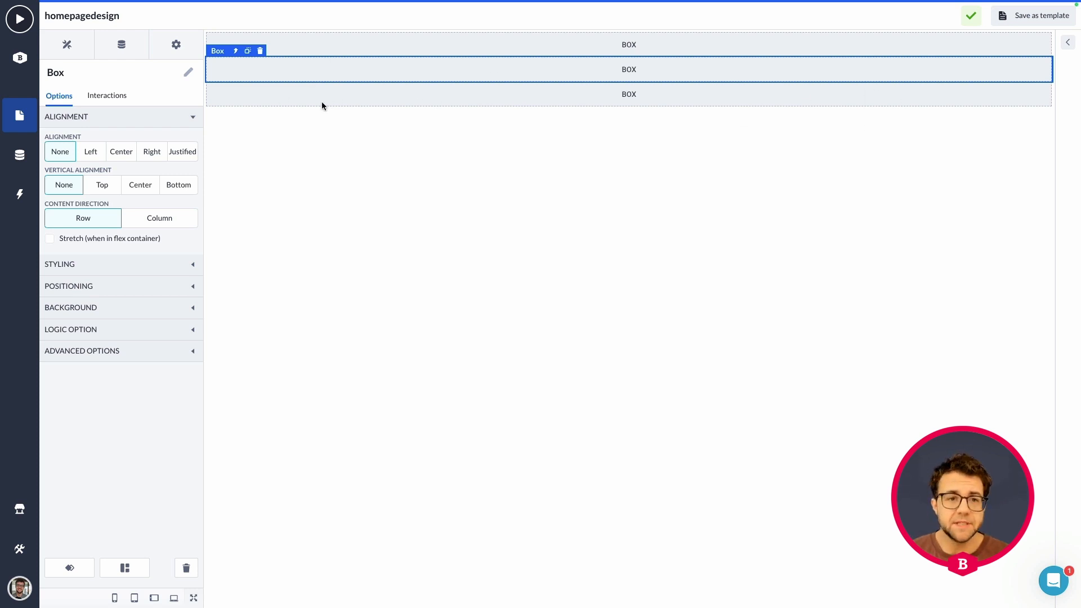
Show the component tree, try docking it on the opposite side of the canvas, and restore its original placement
left_click(1065, 42)
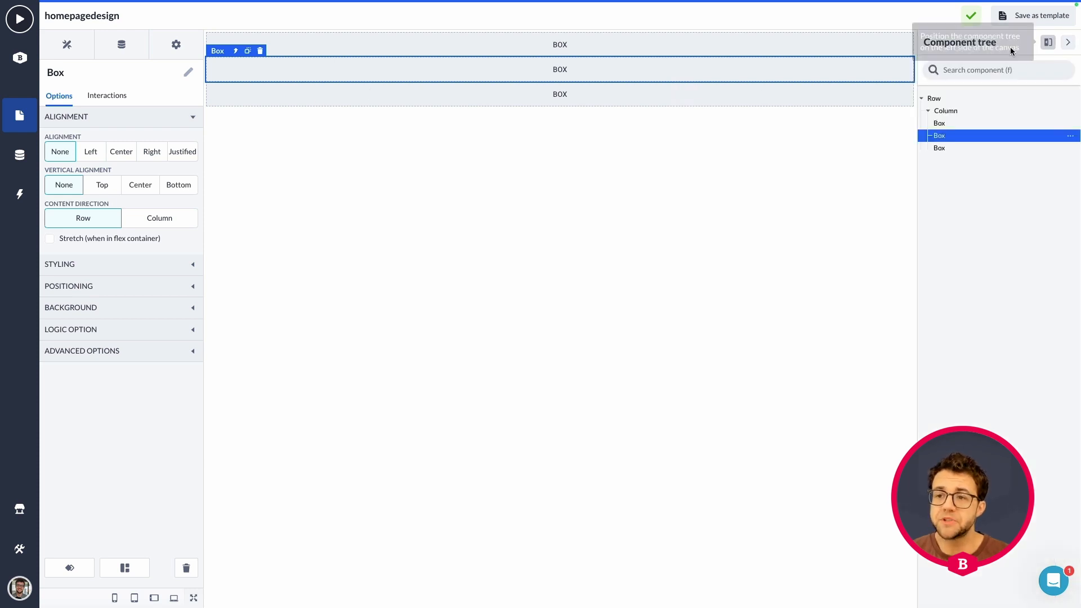
left_click(1047, 43)
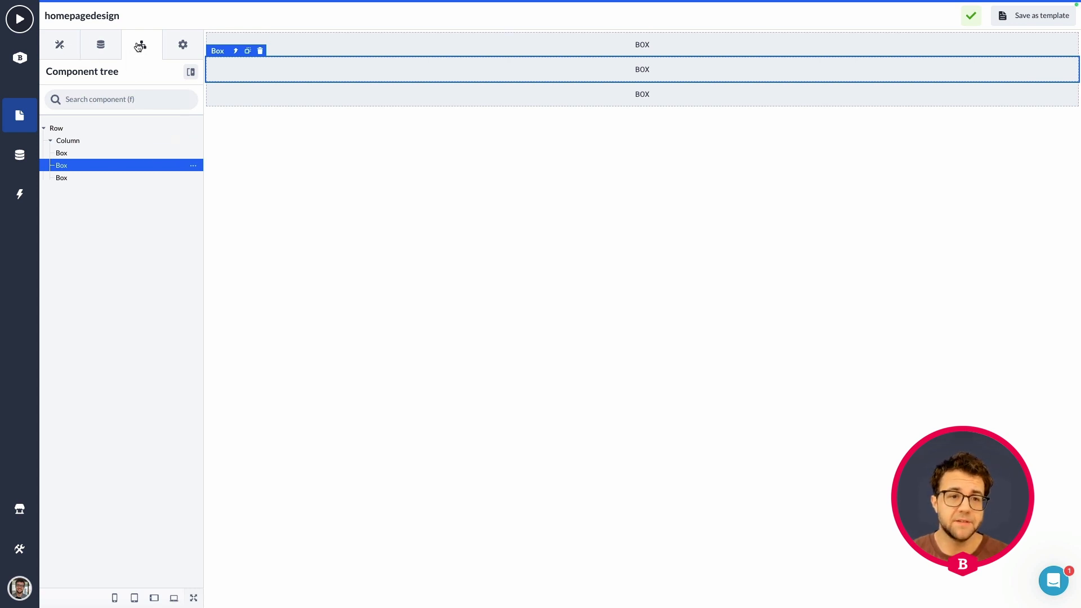
left_click(190, 72)
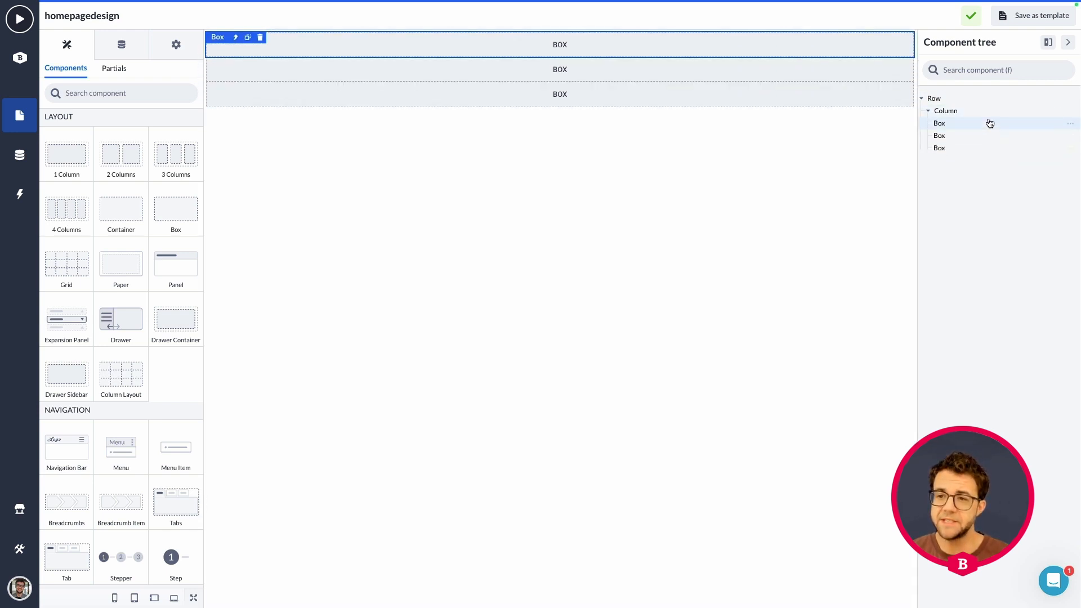
left_click(1068, 42)
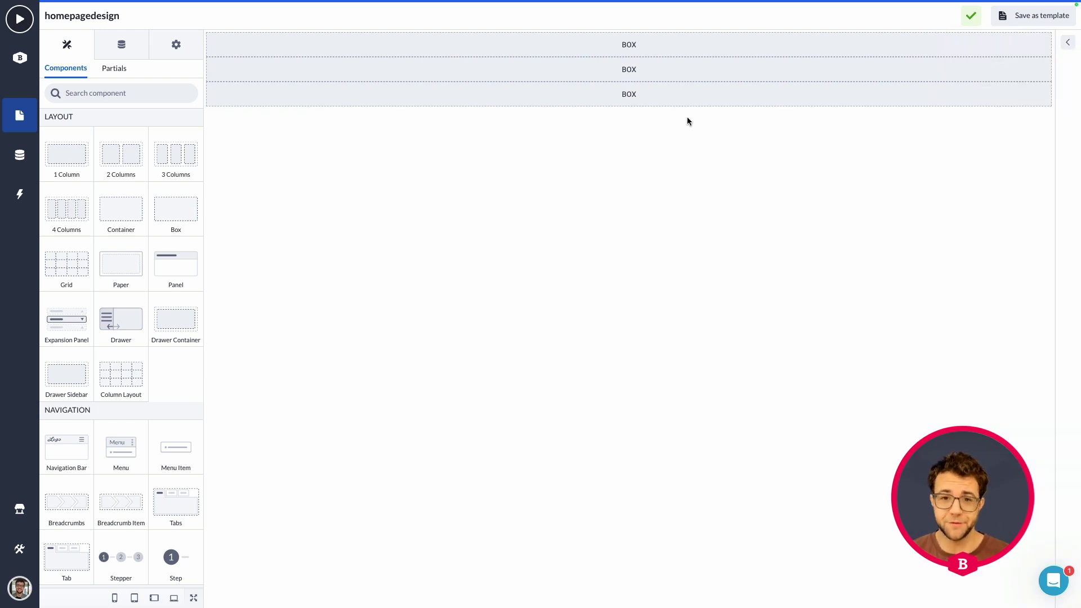
left_click(1068, 43)
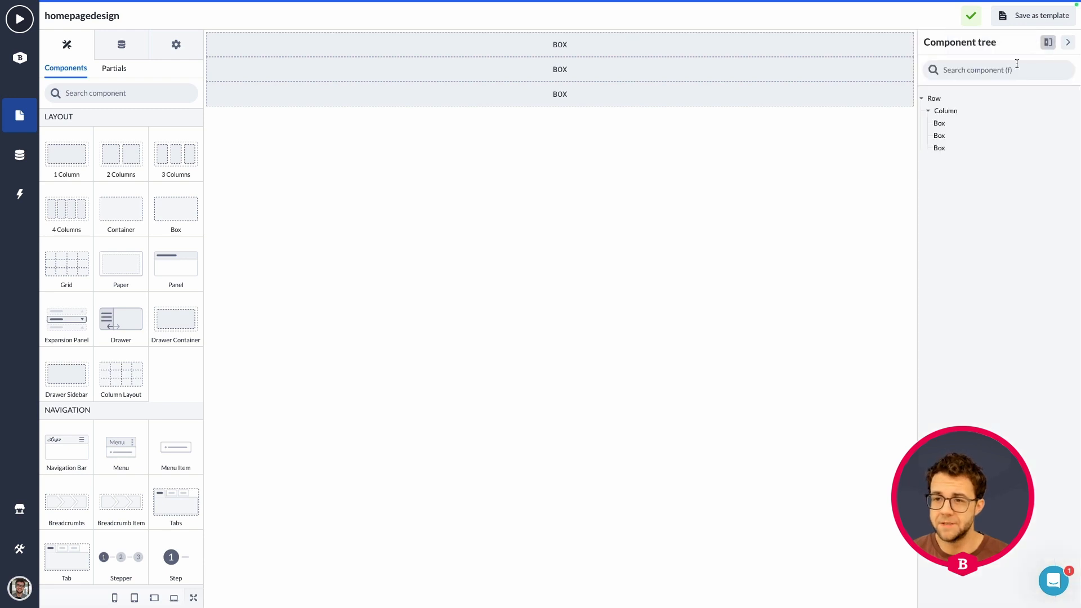
Try to rename the lowest box as Footer
left_click(574, 94)
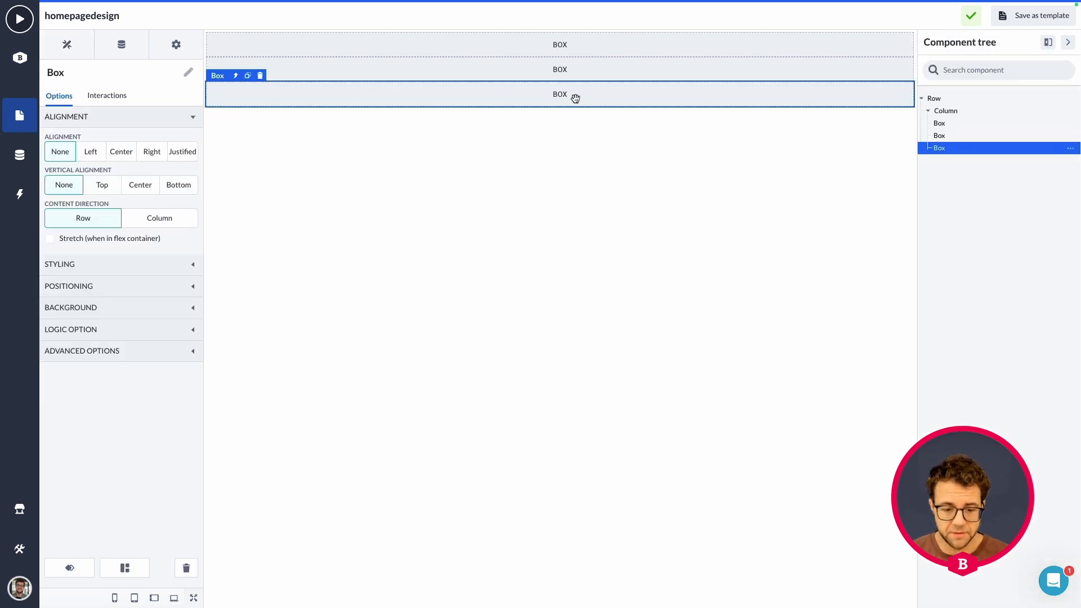
left_click(188, 72)
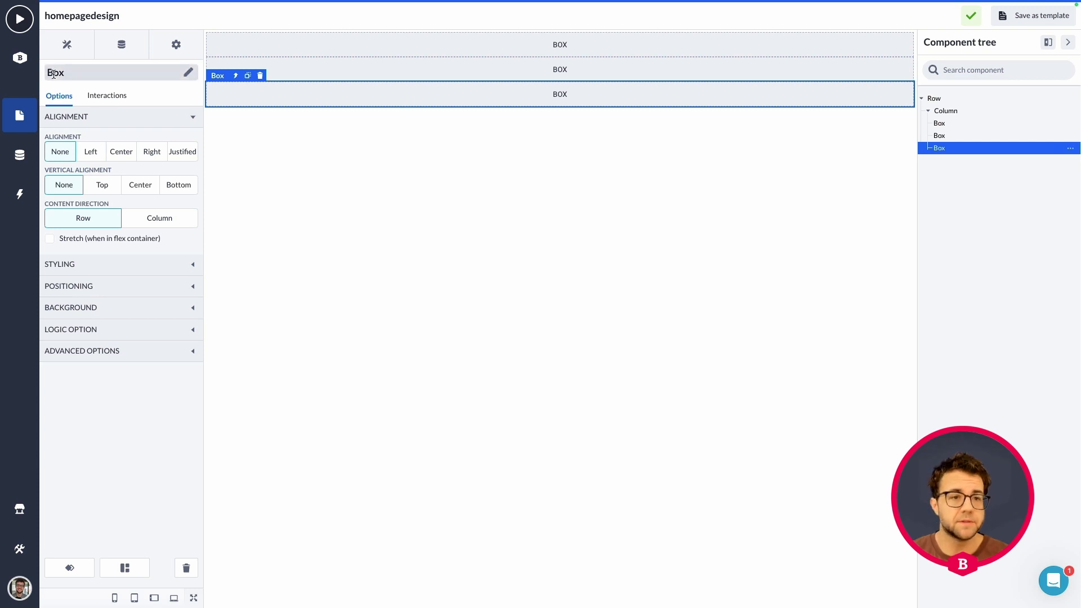
left_click_drag(73, 75, 42, 73)
type("Footer")
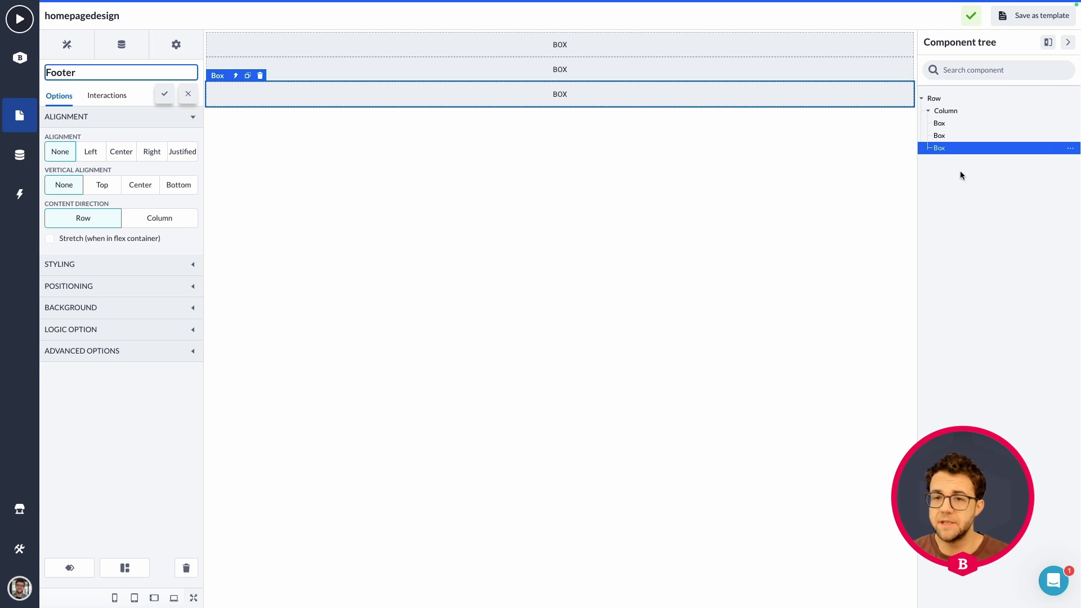
left_click(820, 177)
Rename the lowest box in the column as Footer and save the name
left_click(951, 149)
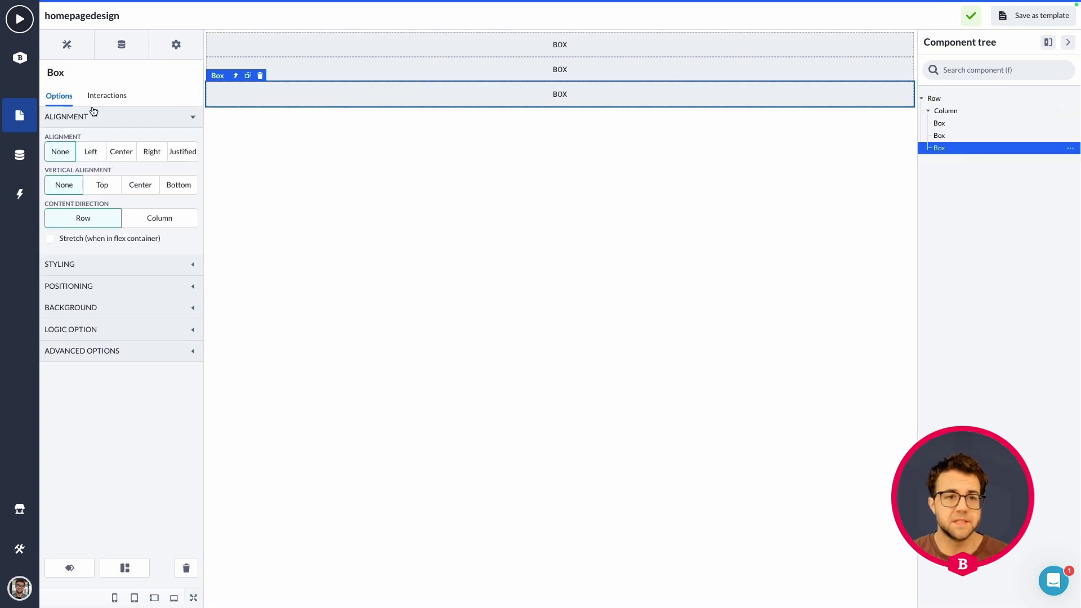
left_click(79, 75)
left_click_drag(79, 74, 43, 77)
type("Foo")
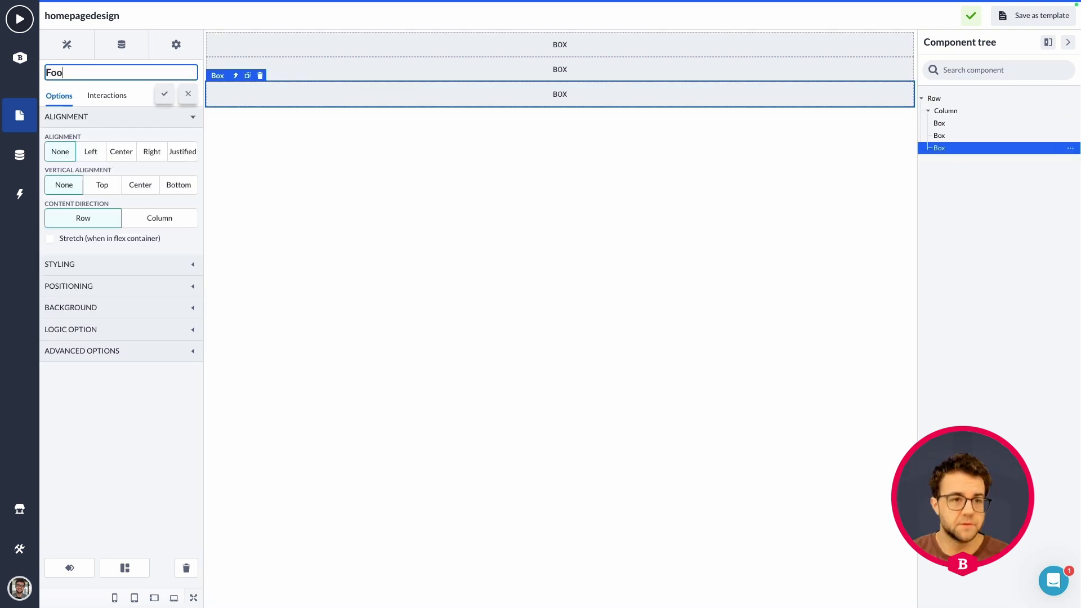
type("ter")
key("Return")
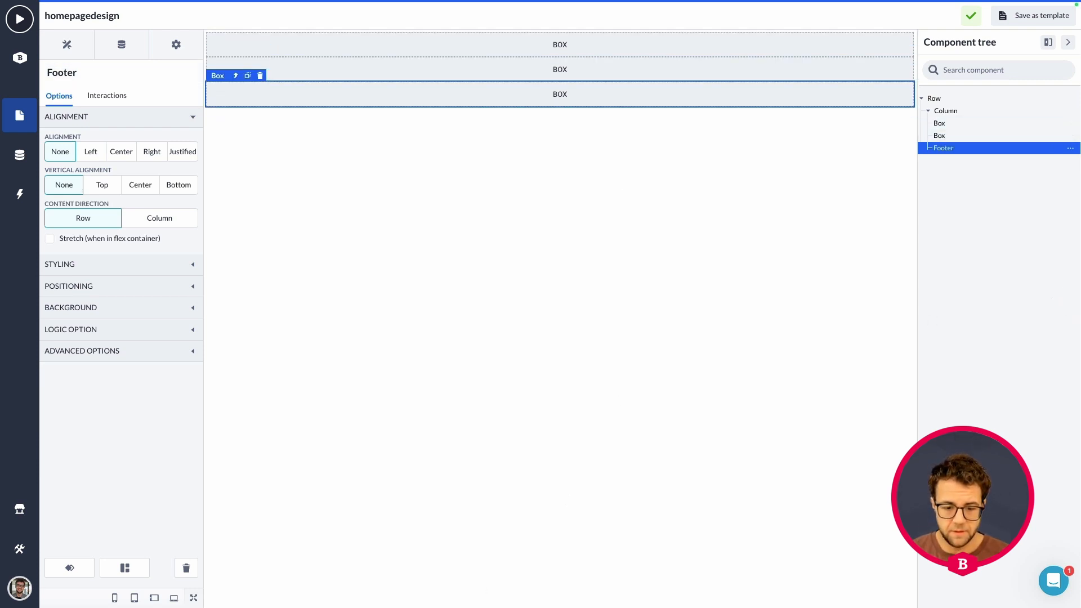
Enable Stretch (when in flex container) for the middle box
left_click(519, 69)
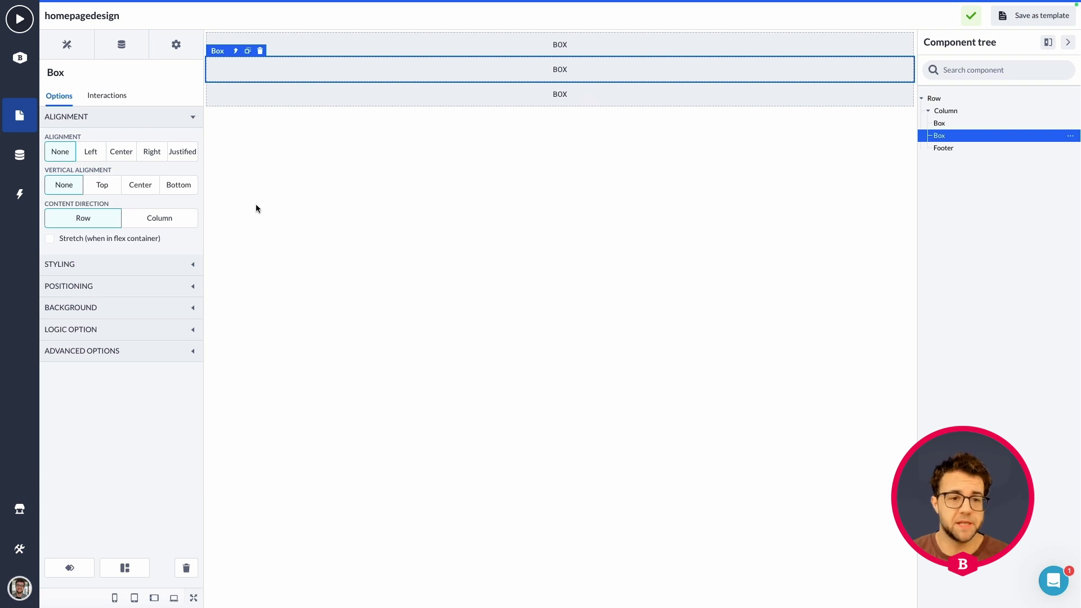
left_click(50, 240)
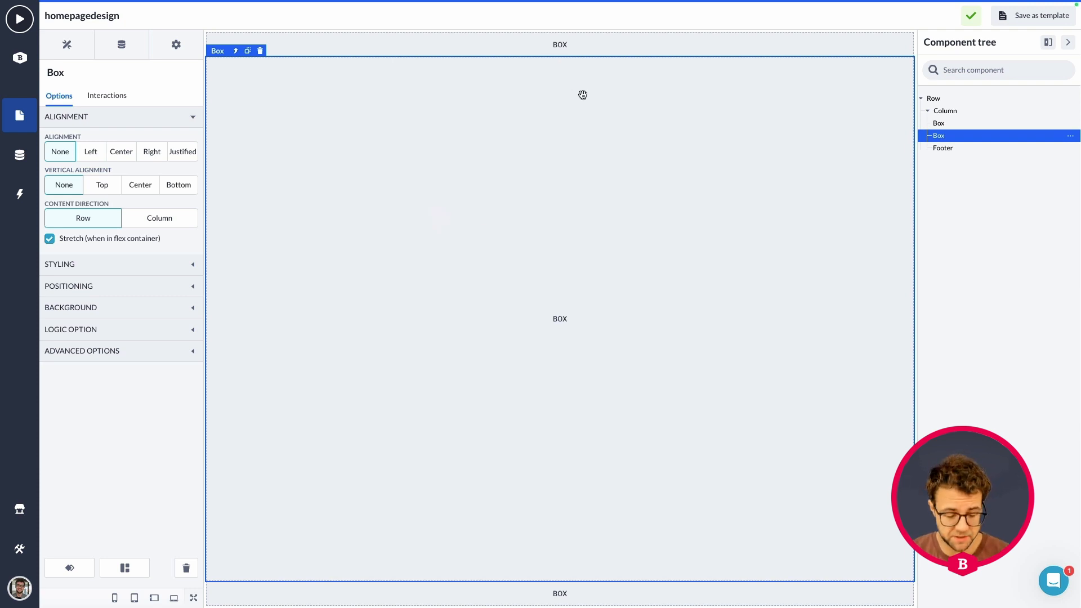
mouse_move(227, 119)
left_mouse_down()
mouse_move(373, 36)
mouse_move(309, 381)
mouse_move(225, 339)
left_mouse_up()
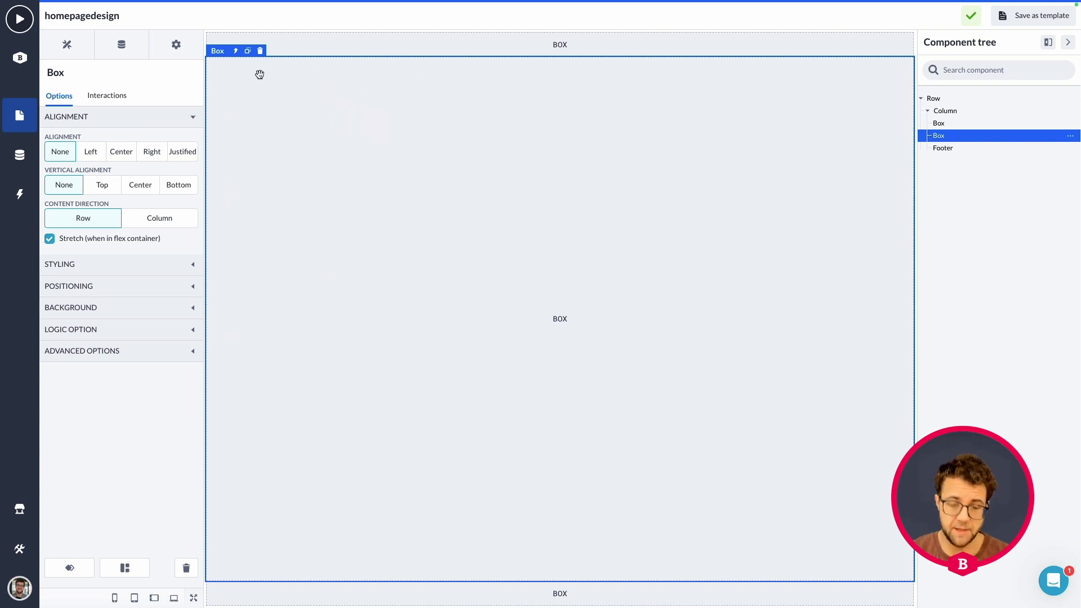
left_click_drag(225, 60, 889, 104)
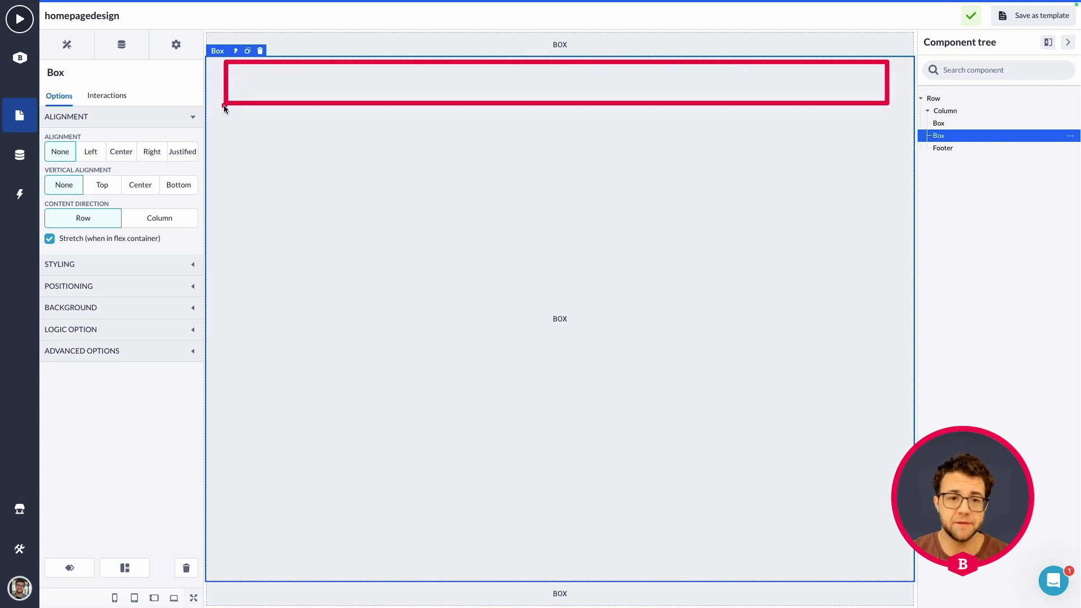
left_click_drag(224, 107, 887, 151)
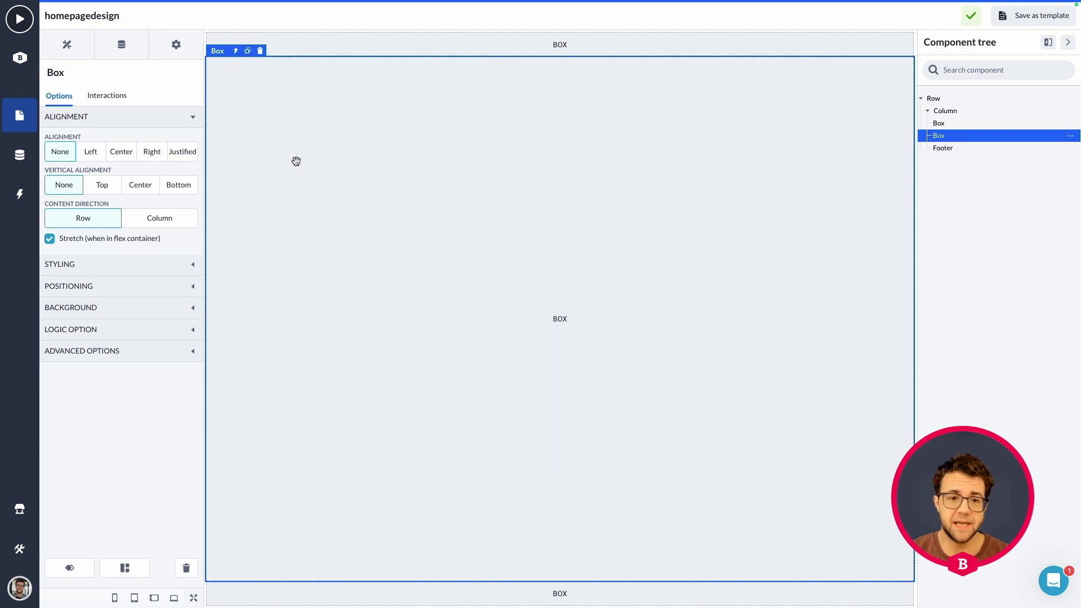
Move the uppermost box into the stretched middle box and select the parent box to check the nesting
left_click(553, 42)
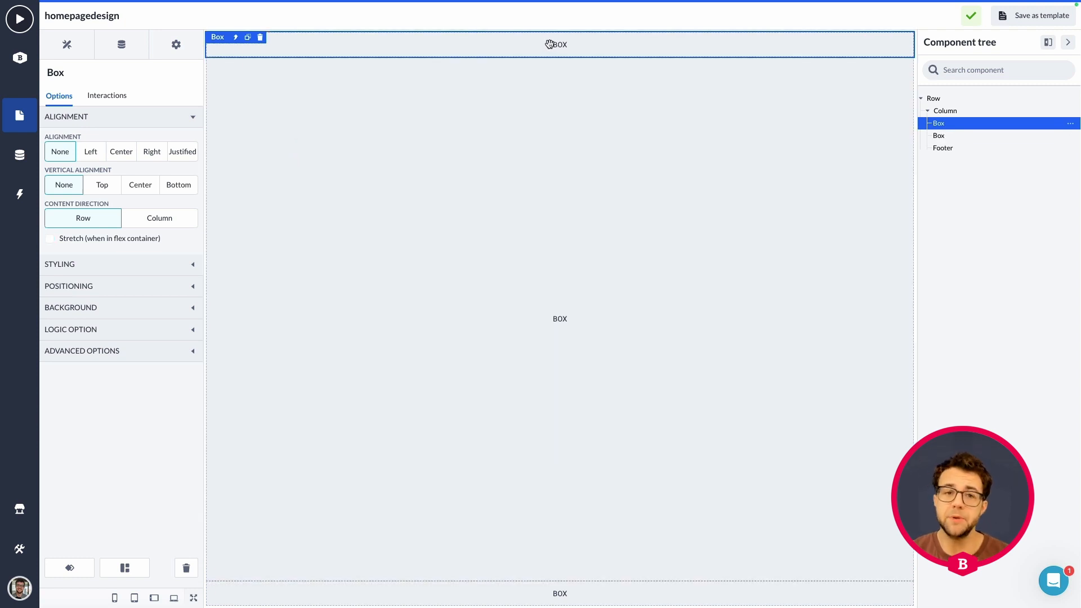
left_click_drag(557, 52, 564, 89)
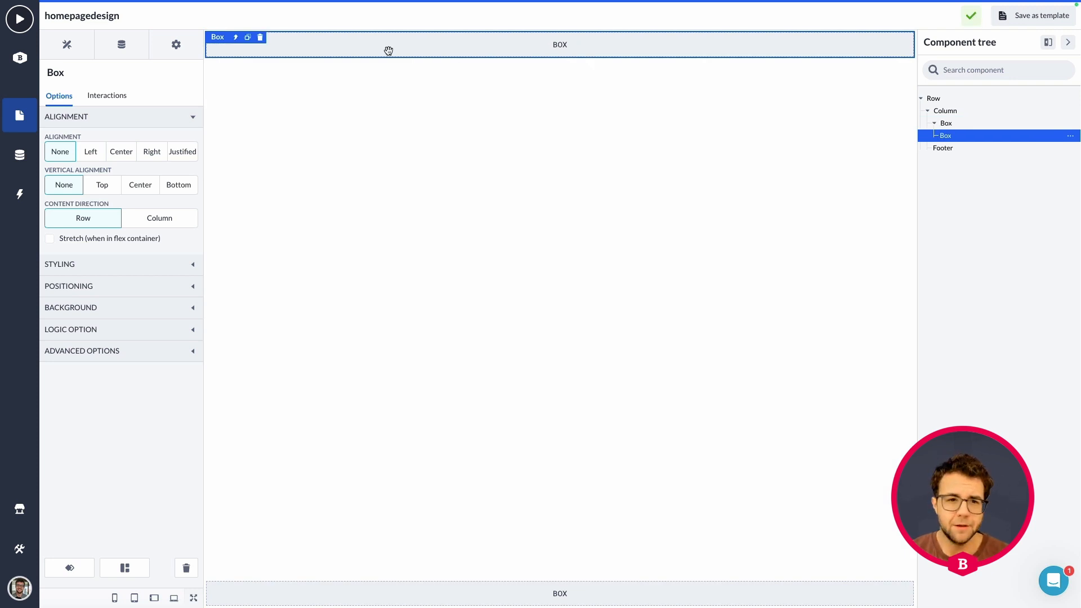
left_click(957, 124)
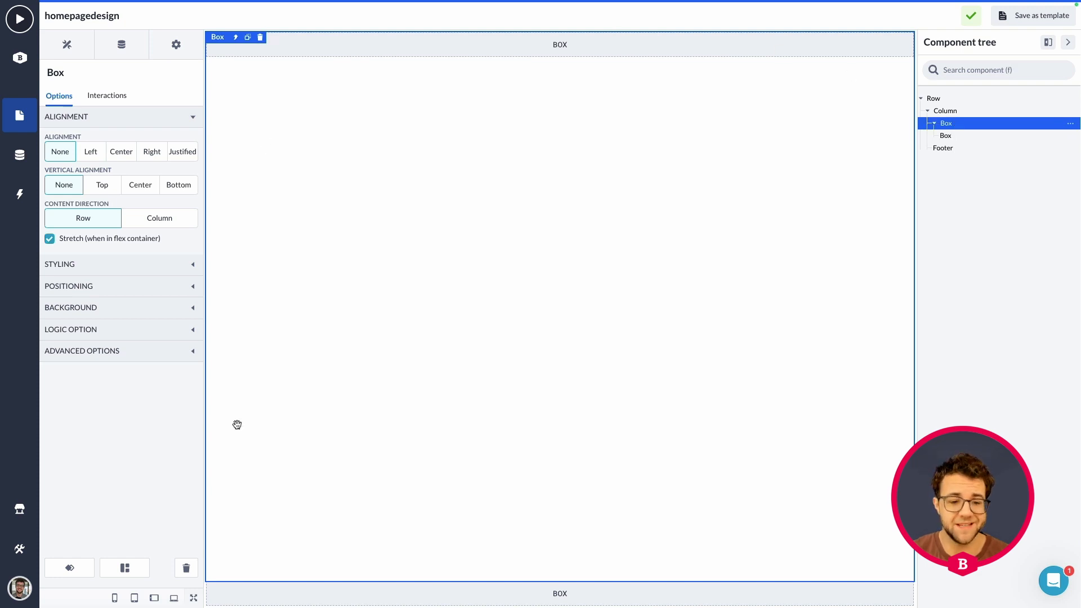
Rename the box nested inside the stretched box as Hero Header and save the name
left_click(558, 49)
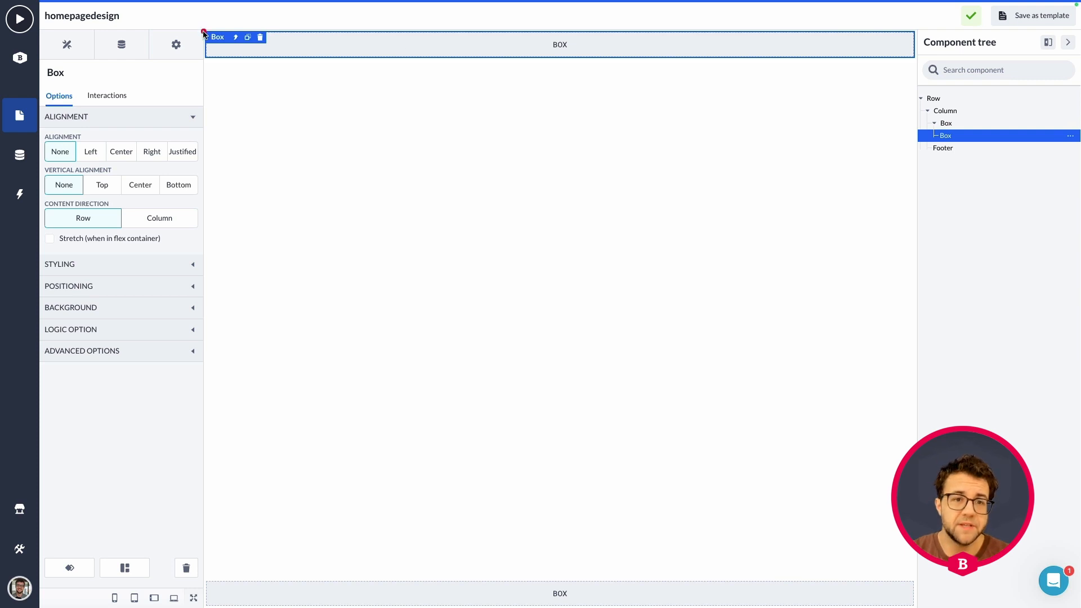
mouse_move(201, 29)
left_mouse_down()
mouse_move(627, 84)
mouse_move(869, 84)
mouse_move(921, 76)
mouse_move(915, 58)
mouse_move(937, 457)
mouse_move(917, 582)
left_mouse_up()
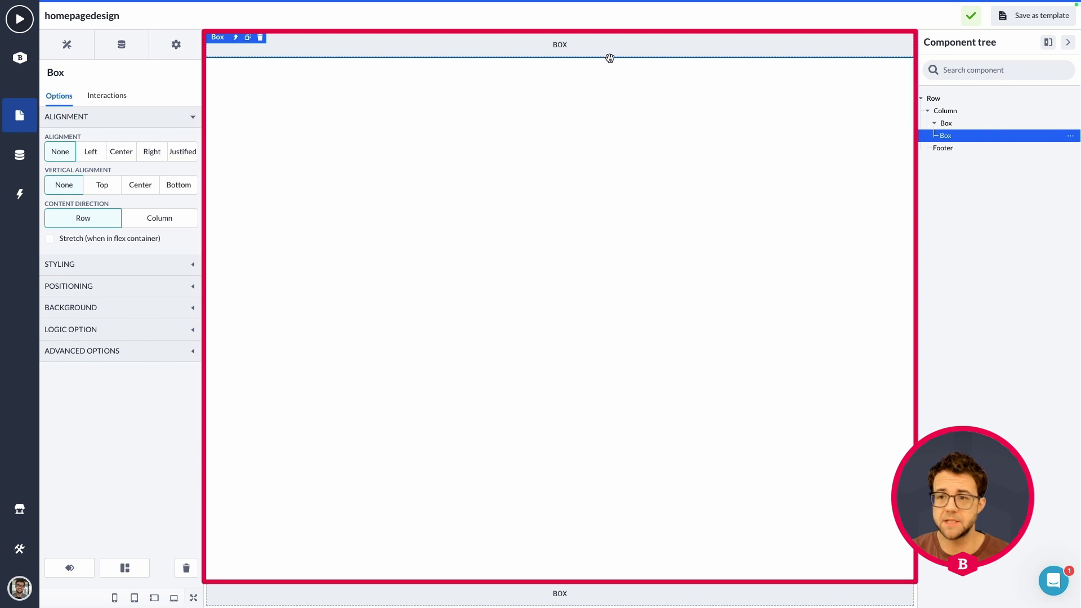
key("Escape")
left_click(62, 72)
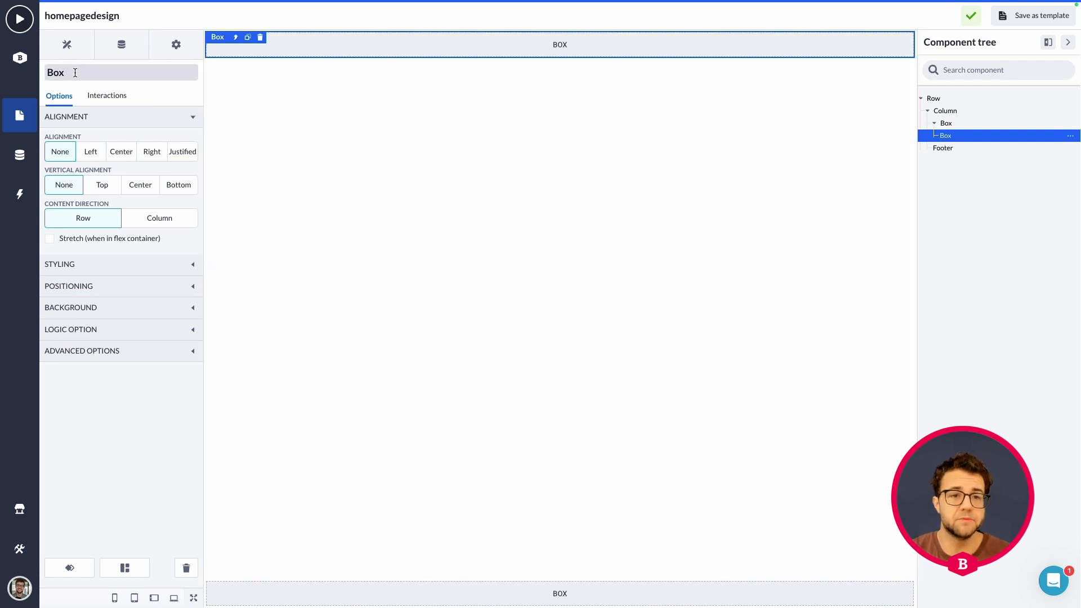
key("BackSpace")
key("BackSpace")
key("BackSpace")
type("Heade")
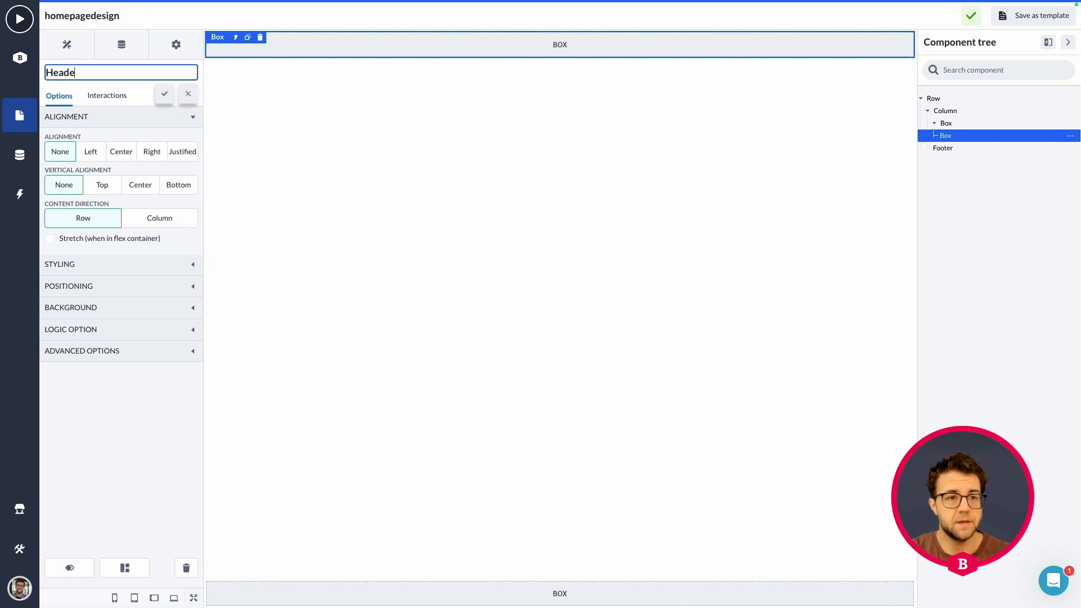
key("BackSpace")
key("BackSpace")
type("ero Header")
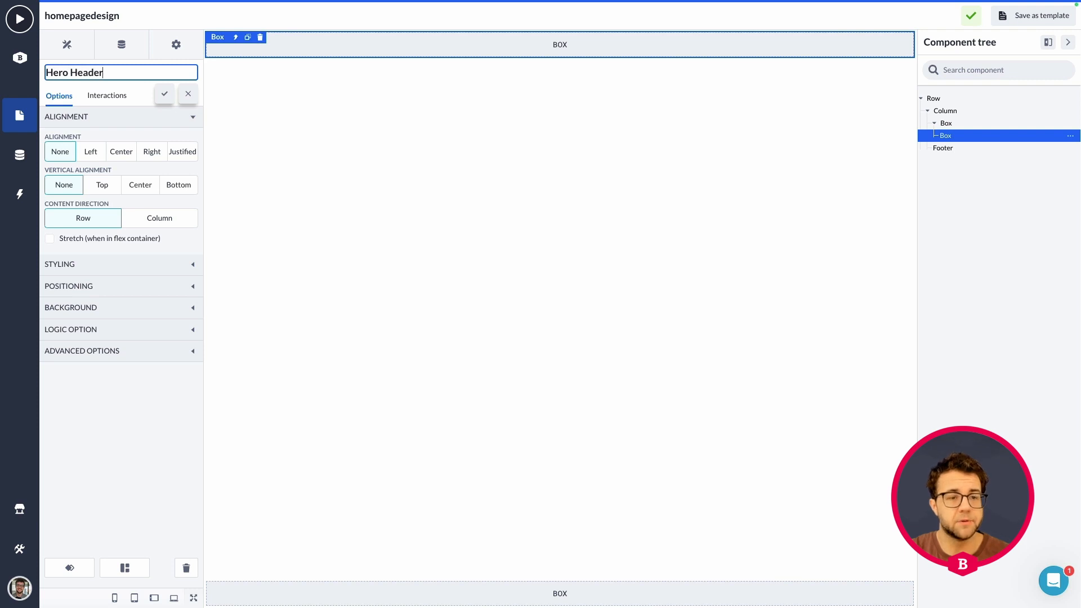
left_click(165, 96)
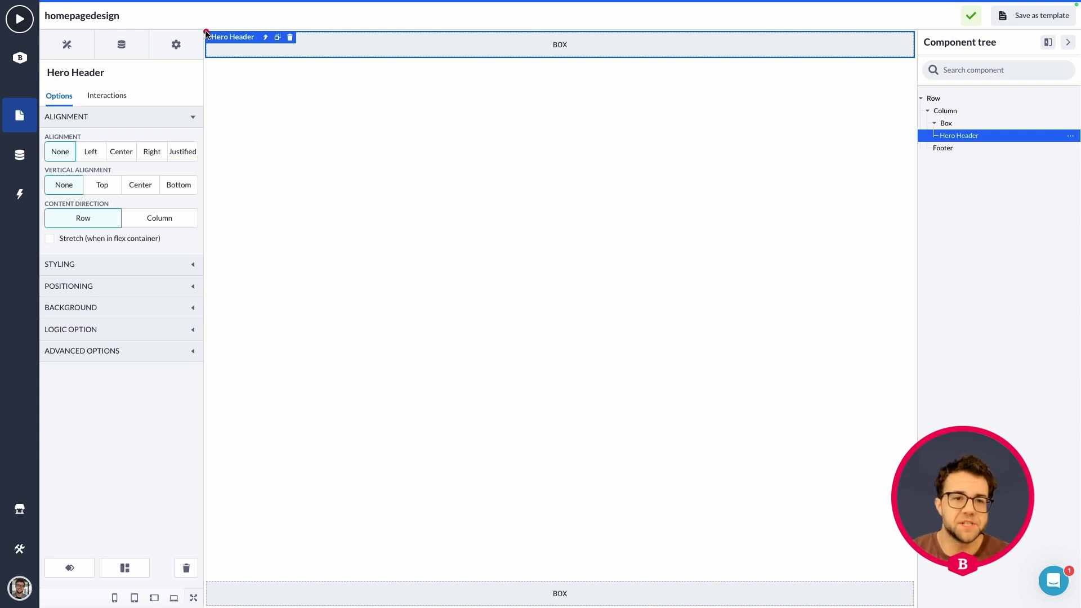
Add a new Box component inside the Hero Header box
mouse_move(206, 34)
left_mouse_down()
mouse_move(836, 130)
mouse_move(897, 150)
mouse_move(917, 187)
left_mouse_up()
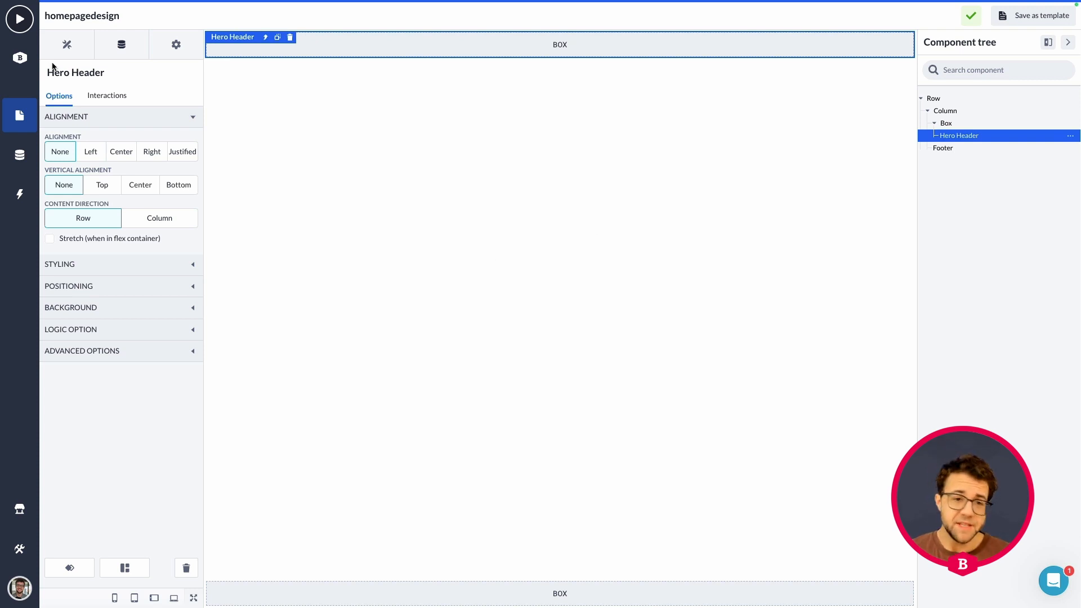
left_click(69, 46)
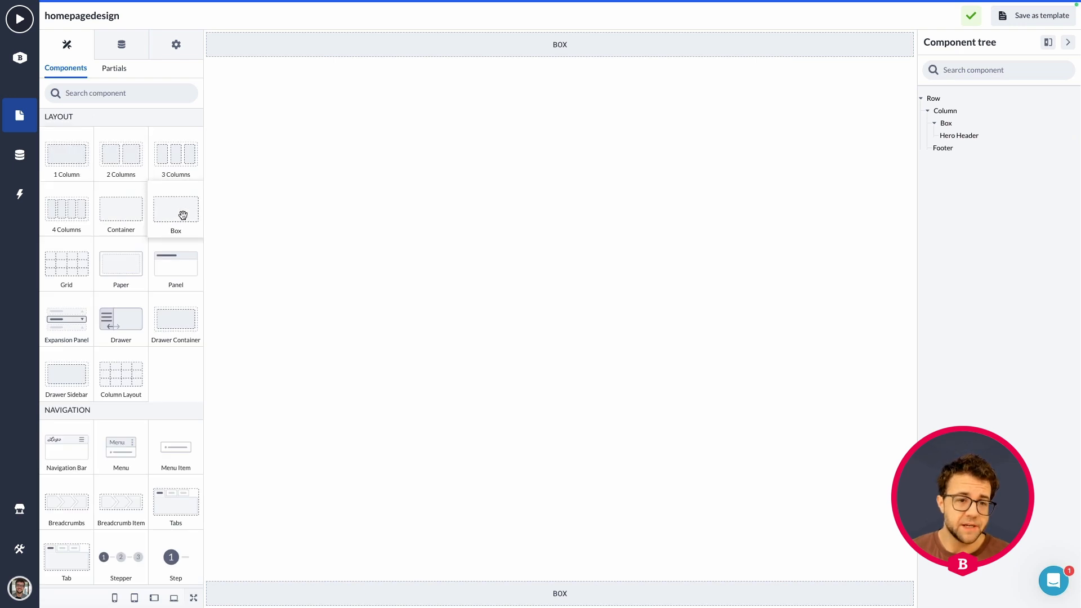
left_click_drag(178, 212, 309, 56)
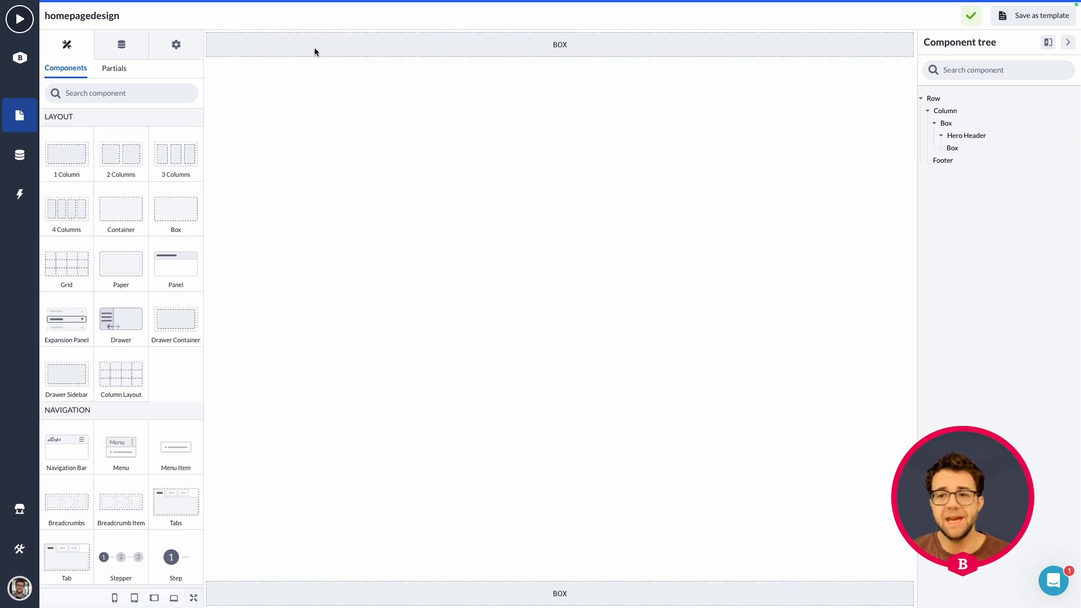
Set the height of the new box inside Hero Header to 30 vh and reselect that box
left_click(313, 46)
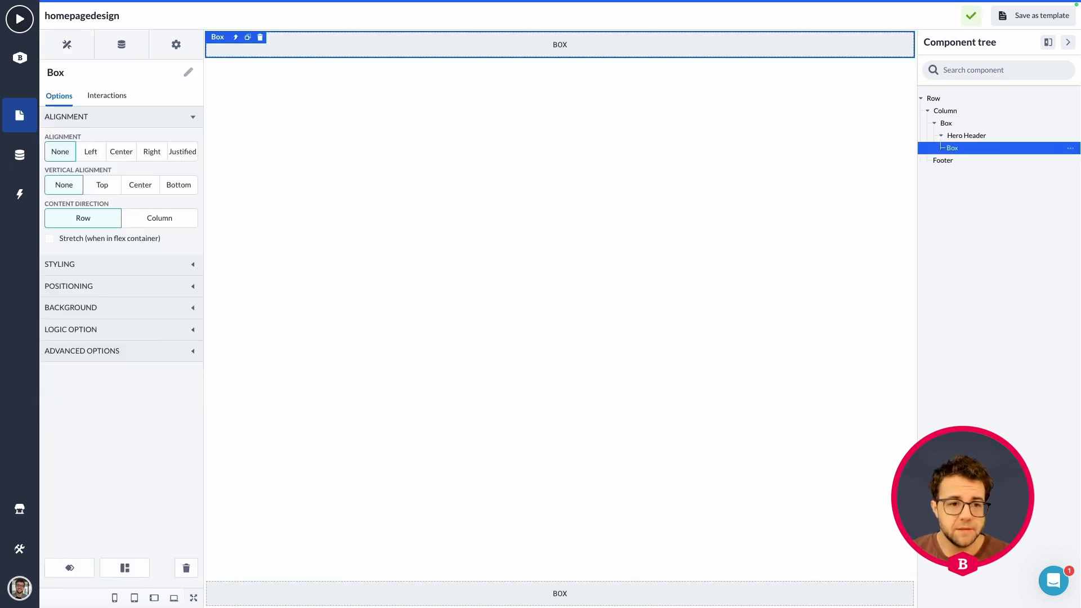
left_click(127, 265)
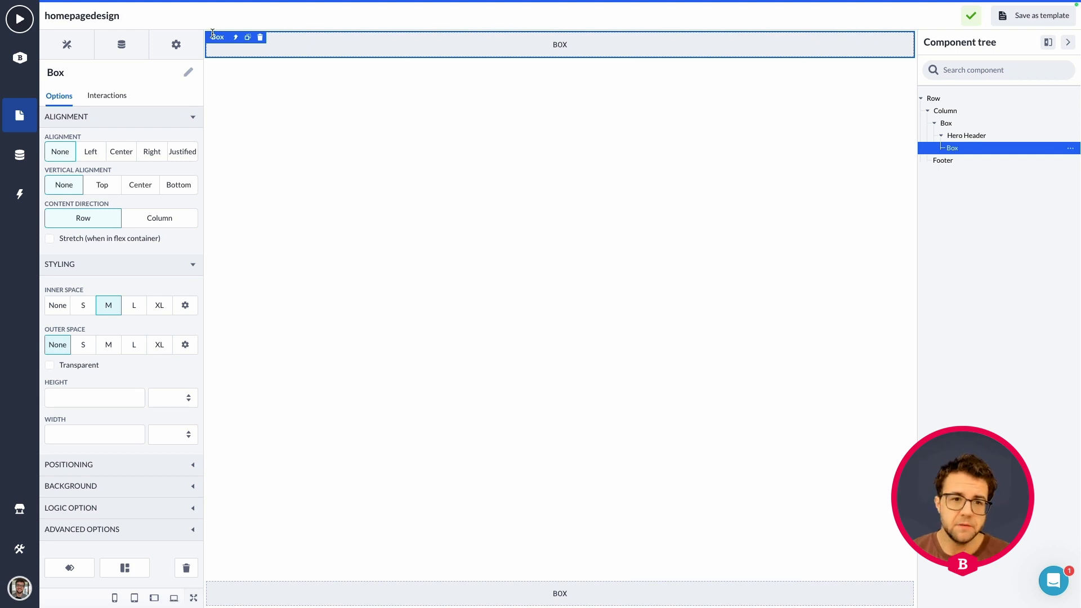
mouse_move(202, 32)
left_mouse_down()
mouse_move(951, 165)
mouse_move(910, 183)
mouse_move(912, 208)
left_mouse_up()
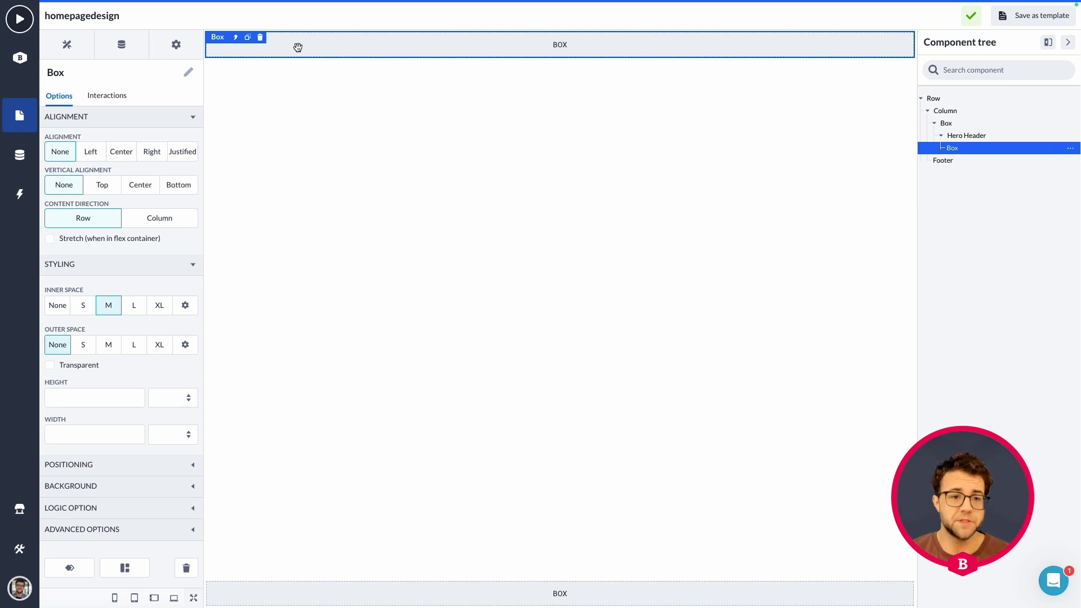
left_click(91, 396)
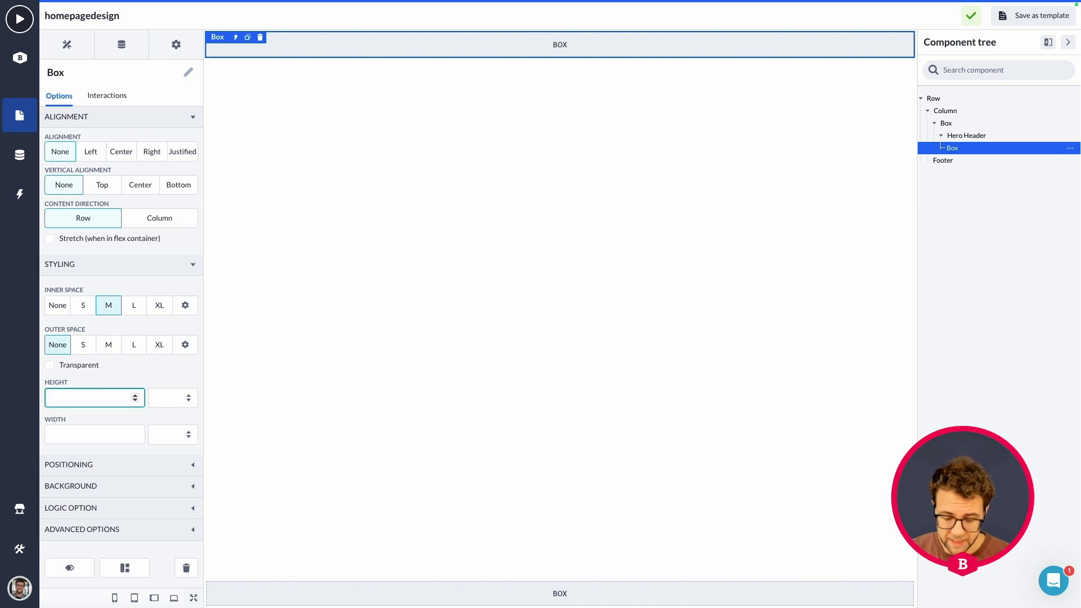
left_click(164, 398)
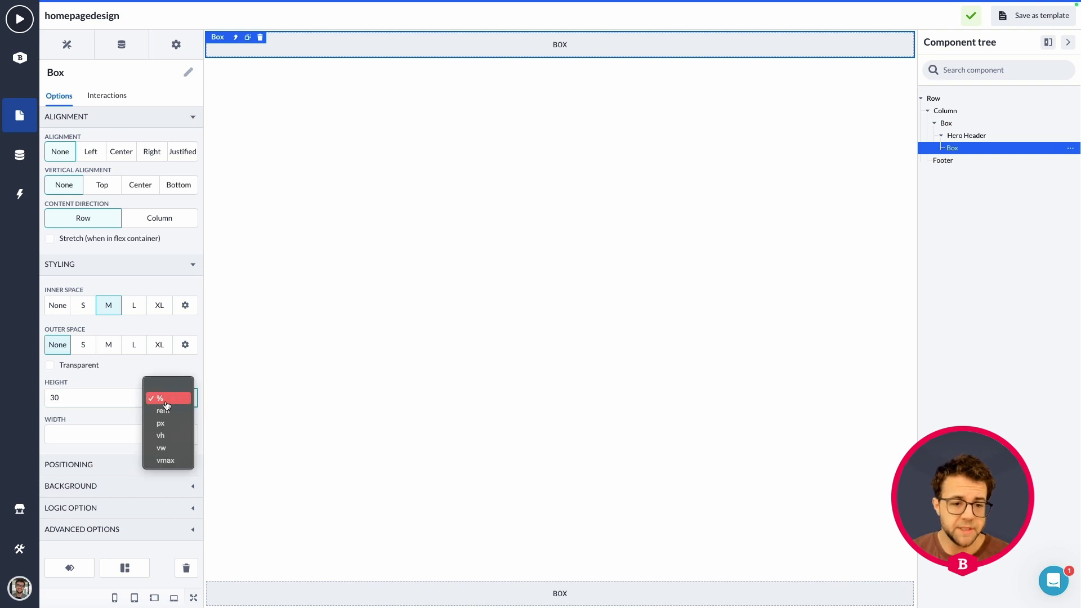
left_click(167, 437)
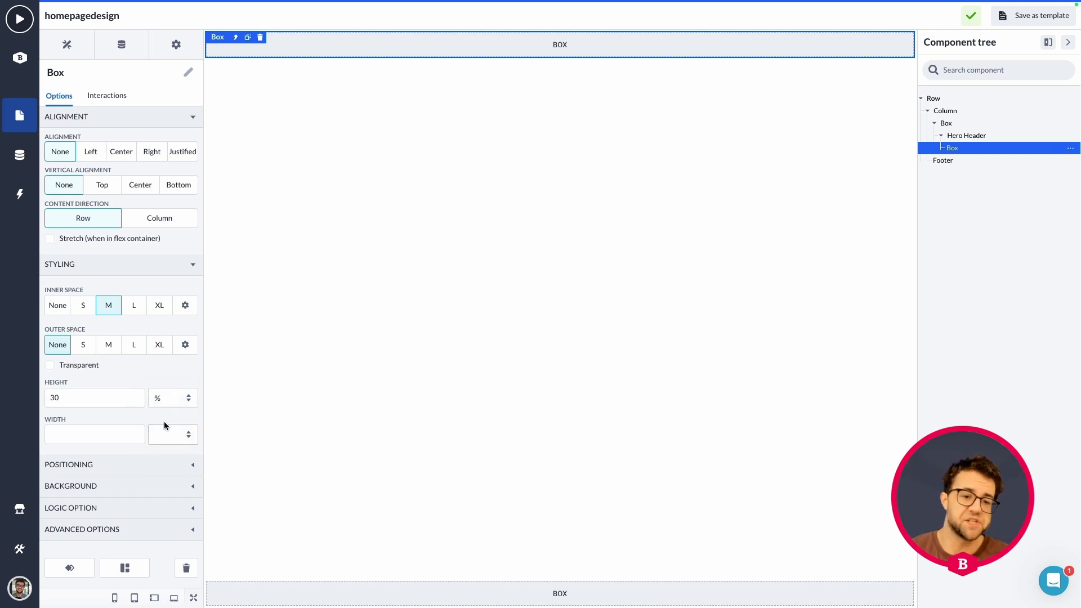
left_click(717, 265)
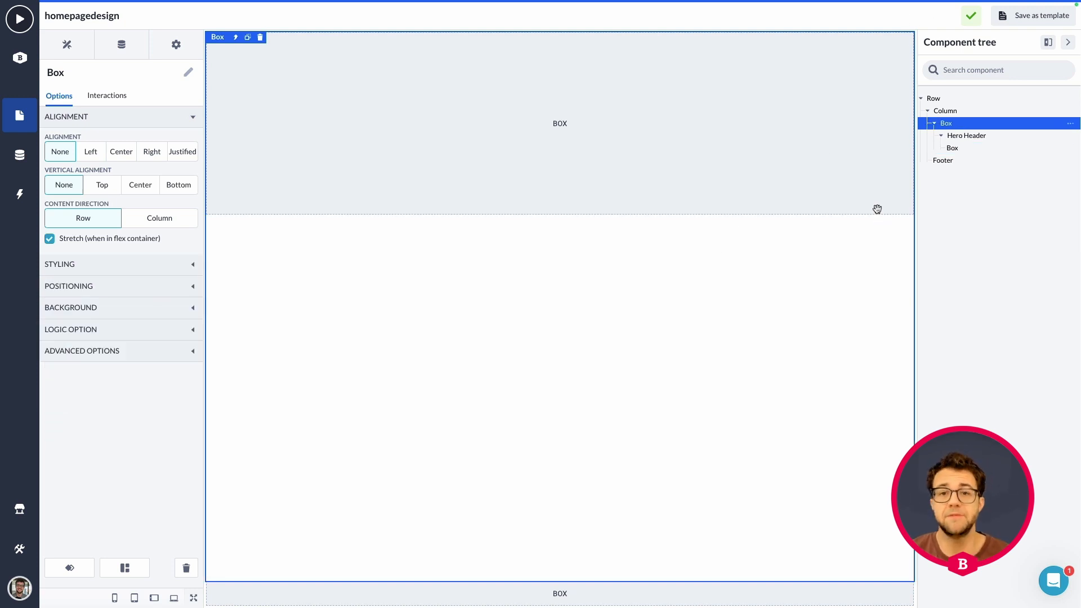
left_click(469, 129)
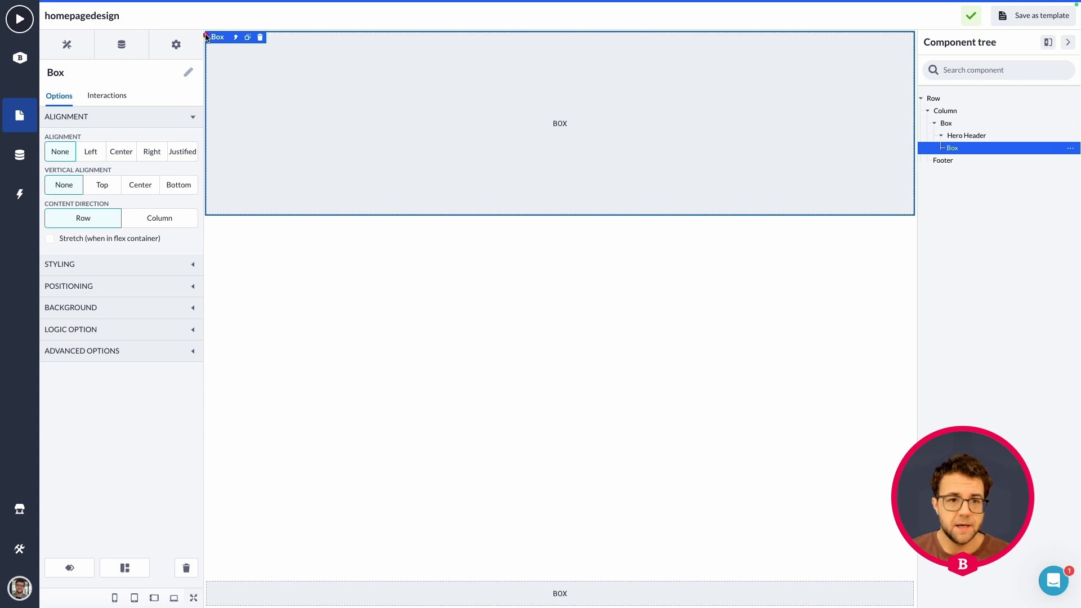
left_click_drag(204, 29, 919, 85)
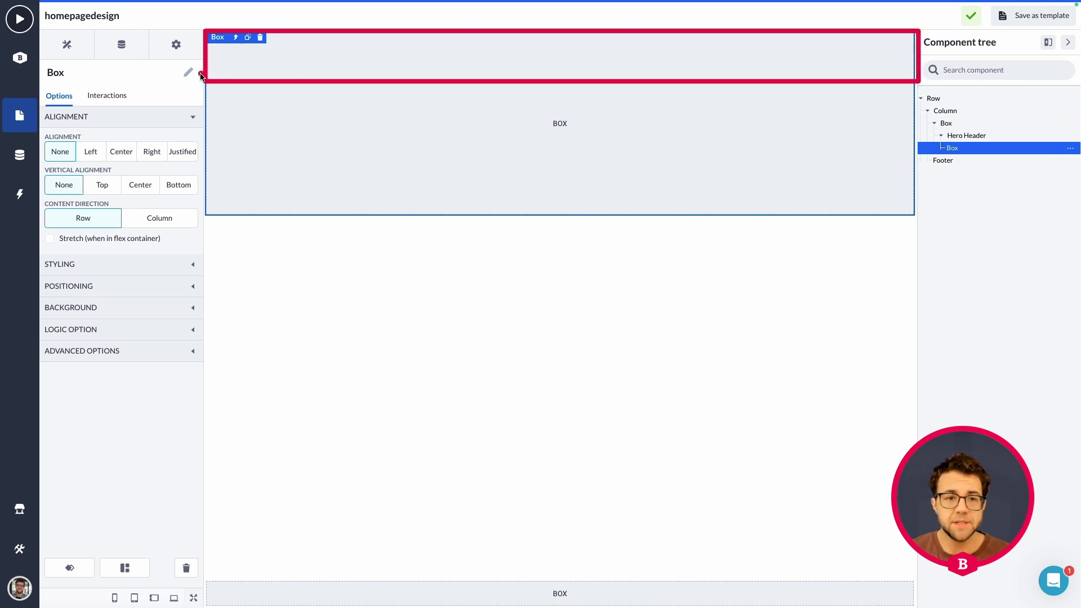
left_click_drag(203, 81, 918, 145)
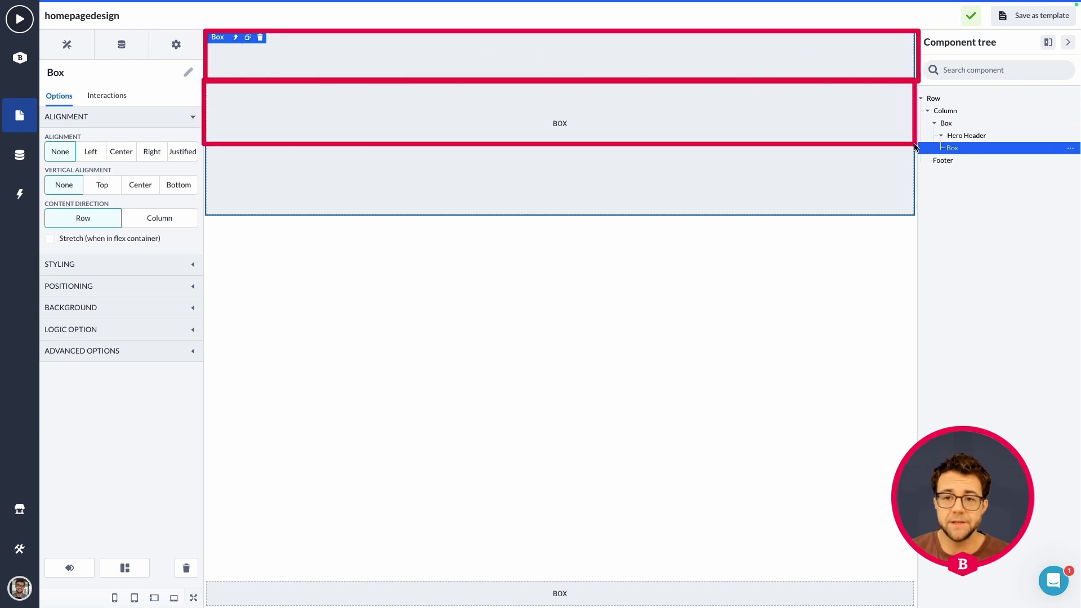
mouse_move(211, 147)
left_mouse_down()
mouse_move(882, 223)
mouse_move(914, 212)
left_mouse_up()
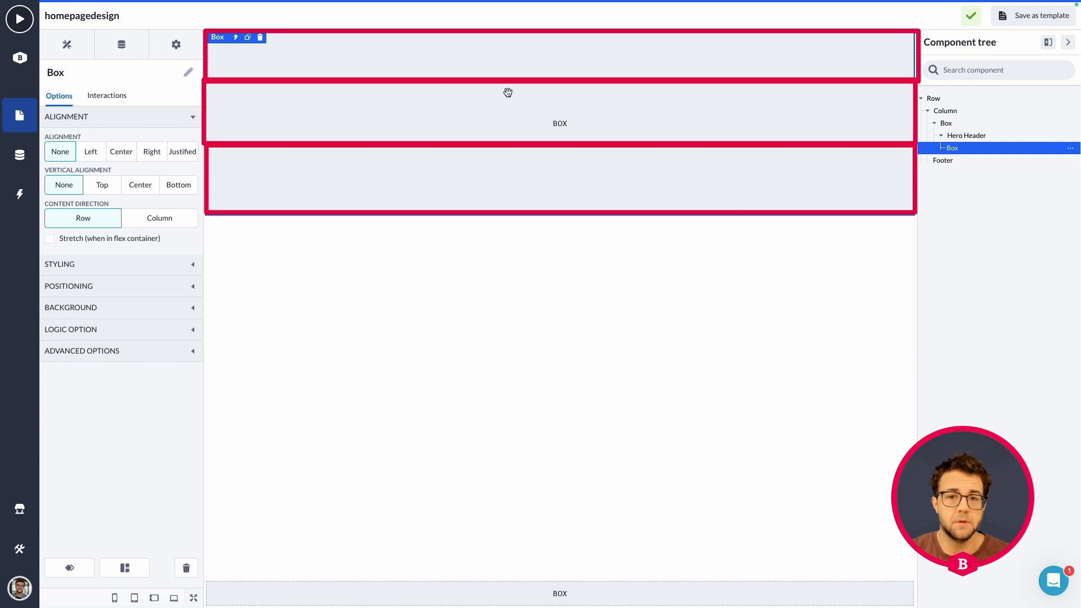
key("Escape")
mouse_move(988, 220)
left_mouse_down()
mouse_move(982, 144)
mouse_move(968, 142)
left_mouse_up()
key("Escape")
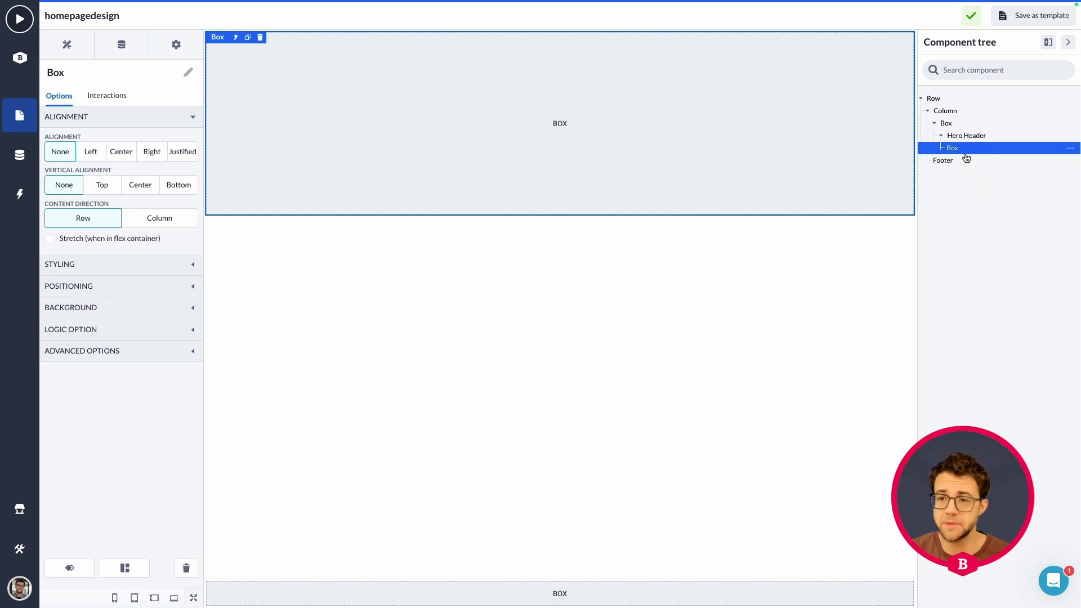
Set the height of the box inside Hero Header to 10 vh
left_click(91, 266)
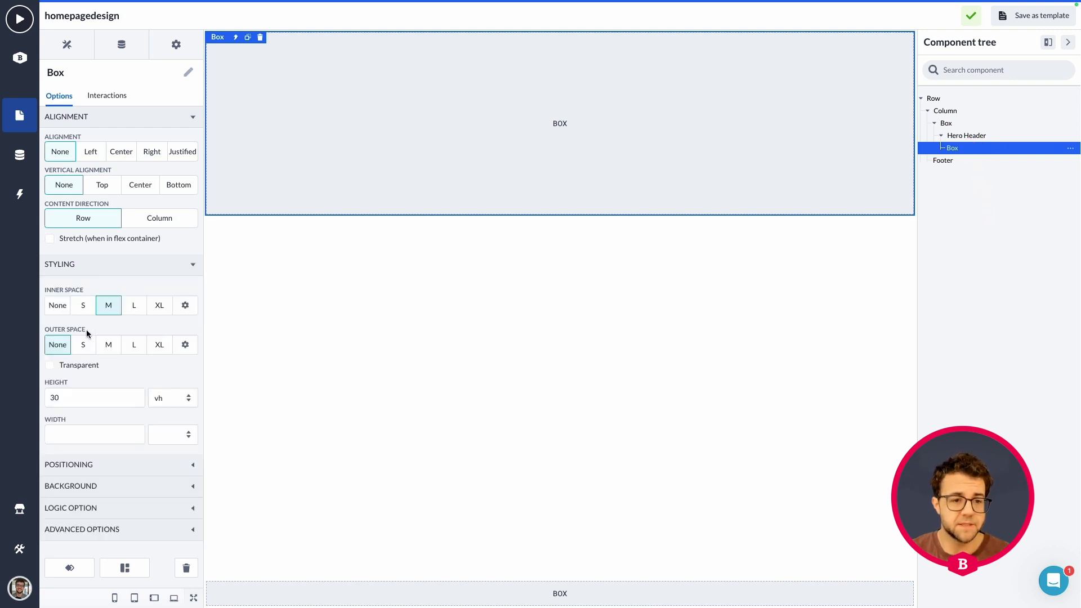
double_click(50, 398)
type("10")
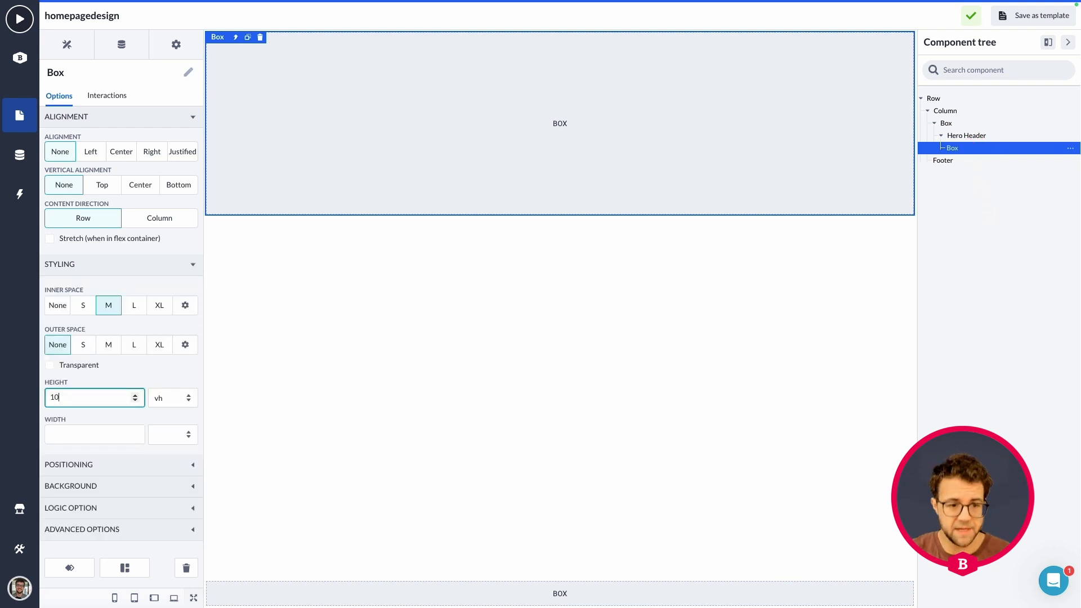
Duplicate the 10 vh box inside Hero Header three times
left_click(248, 38)
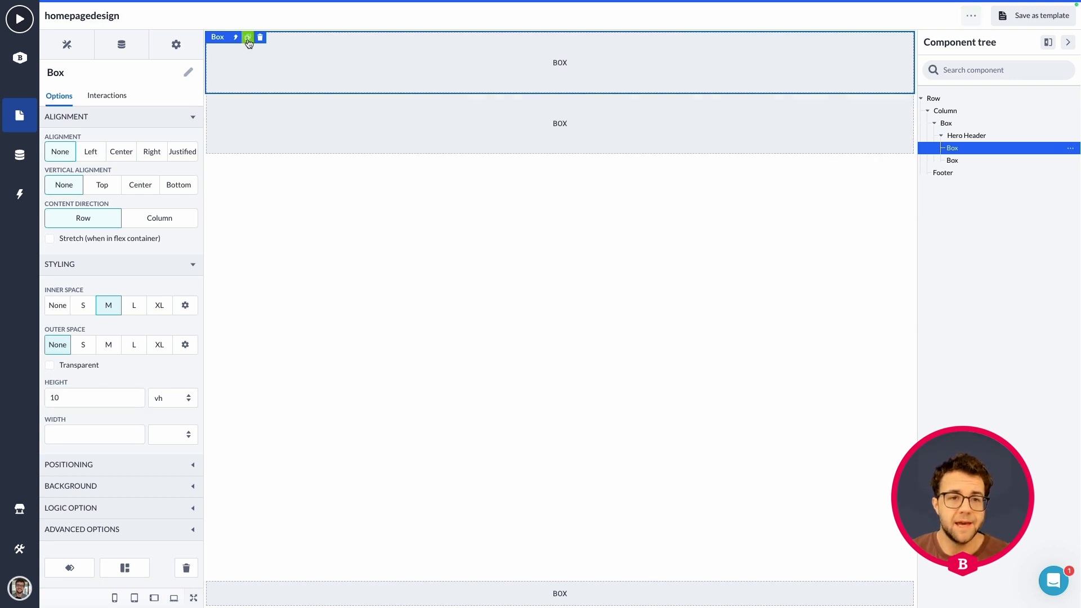
left_click(247, 37)
left_click(248, 37)
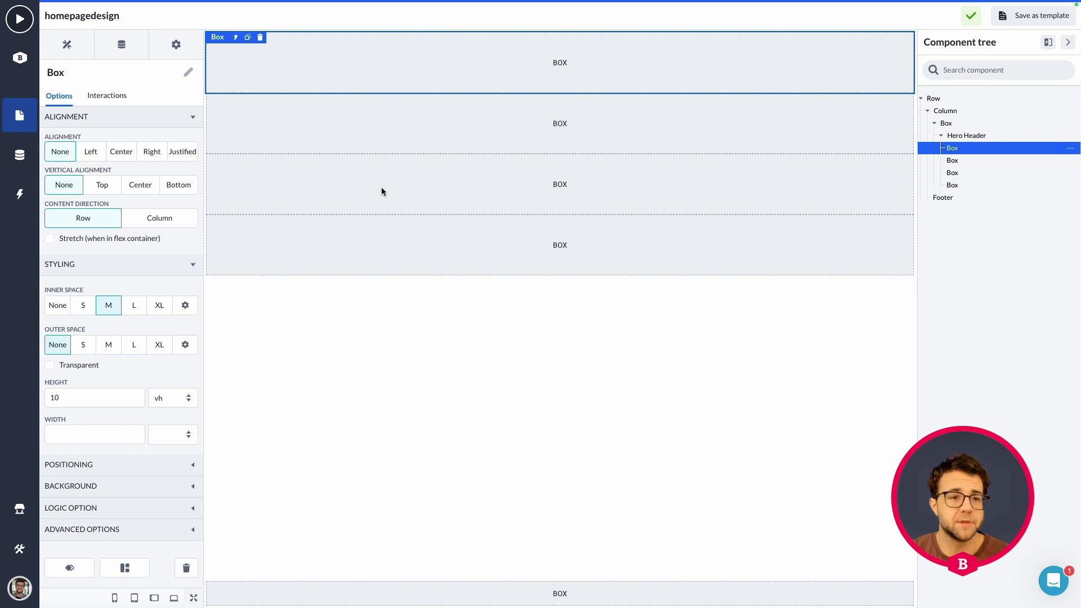
Delete the three duplicate boxes from Hero Header, leaving a single box inside it
left_click(415, 133)
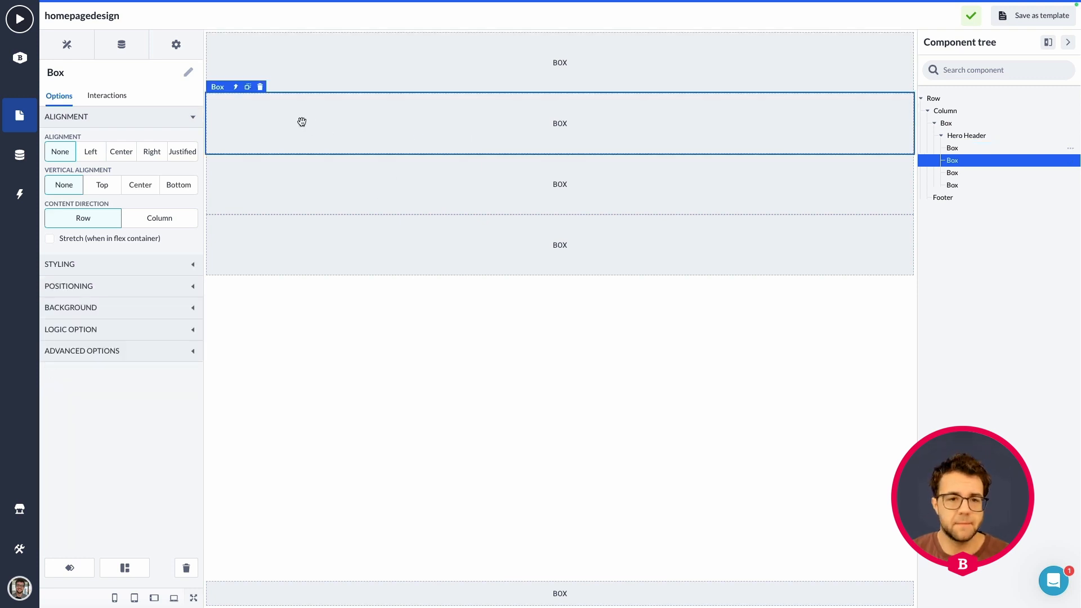
left_click(260, 86)
left_click(695, 118)
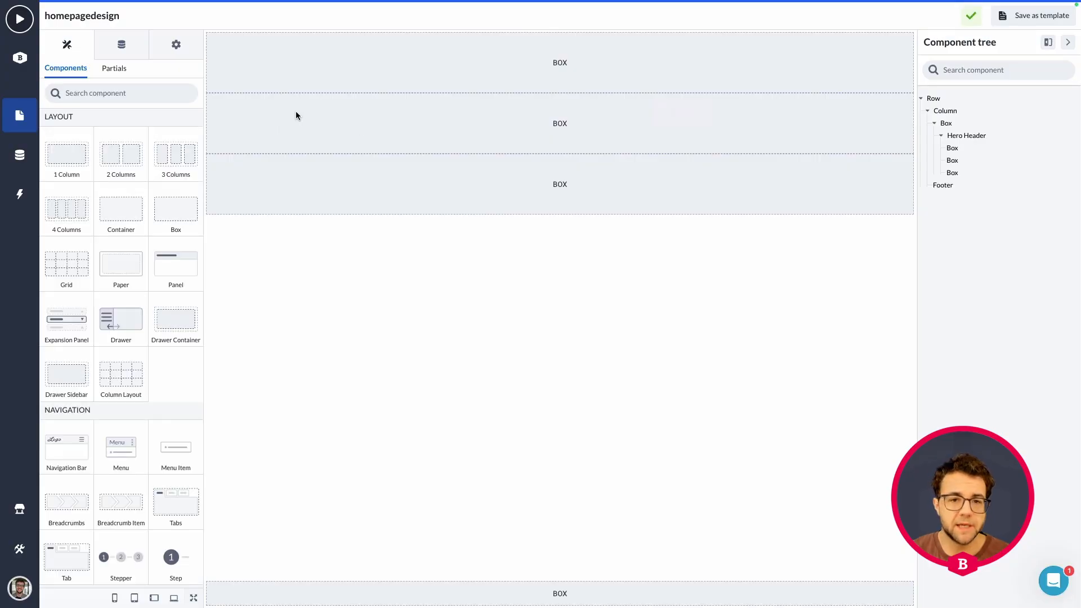
left_click(281, 104)
left_click(259, 87)
left_click(674, 119)
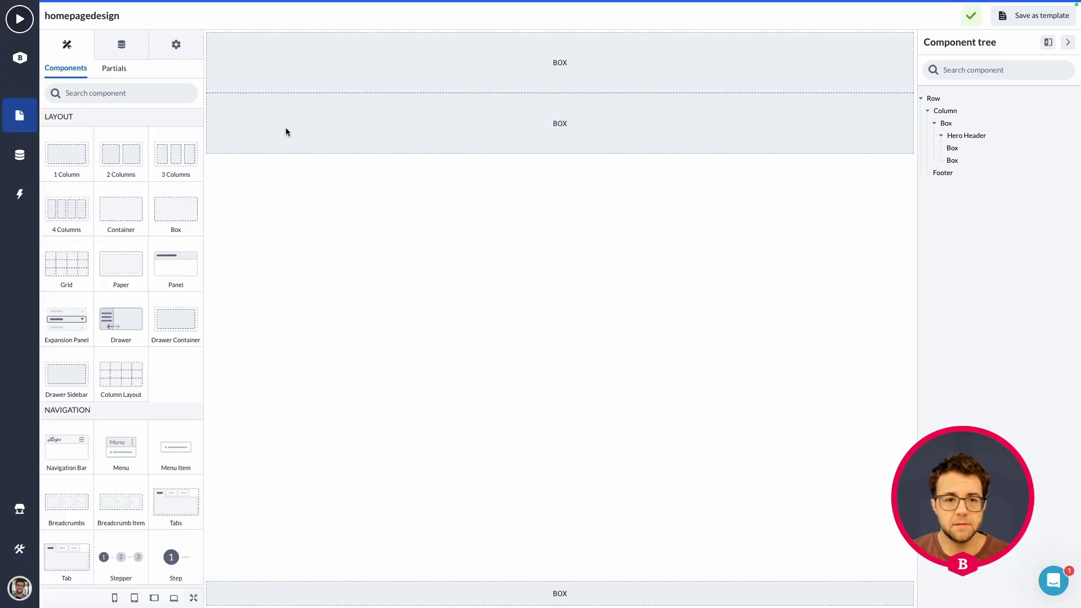
left_click(286, 127)
left_click(259, 87)
left_click(698, 117)
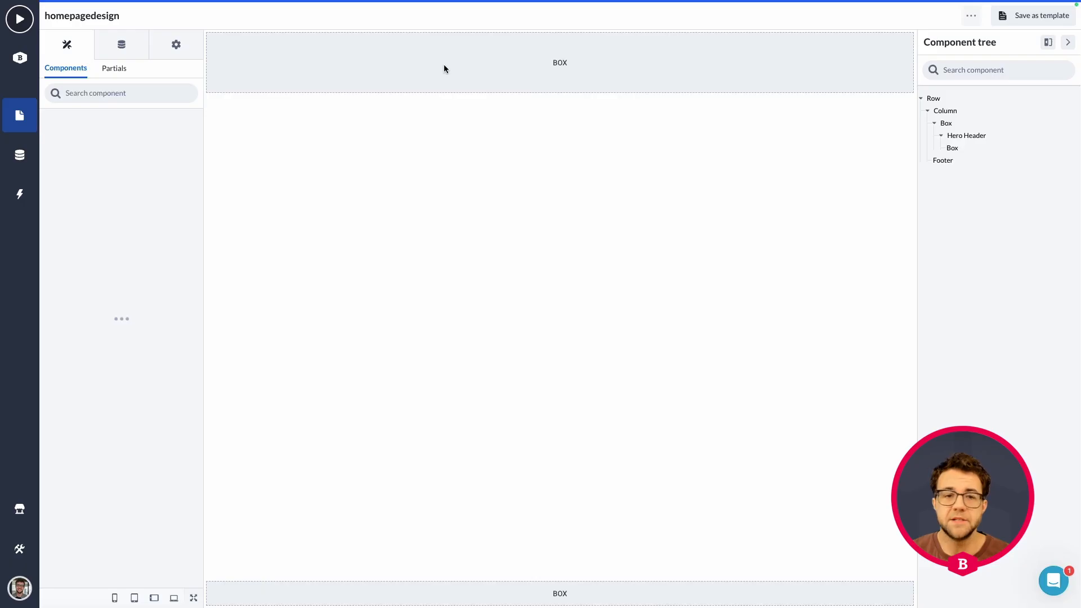
Set the inner space of the box inside Hero Header to None and duplicate that box three times
left_click(395, 72)
left_click(81, 264)
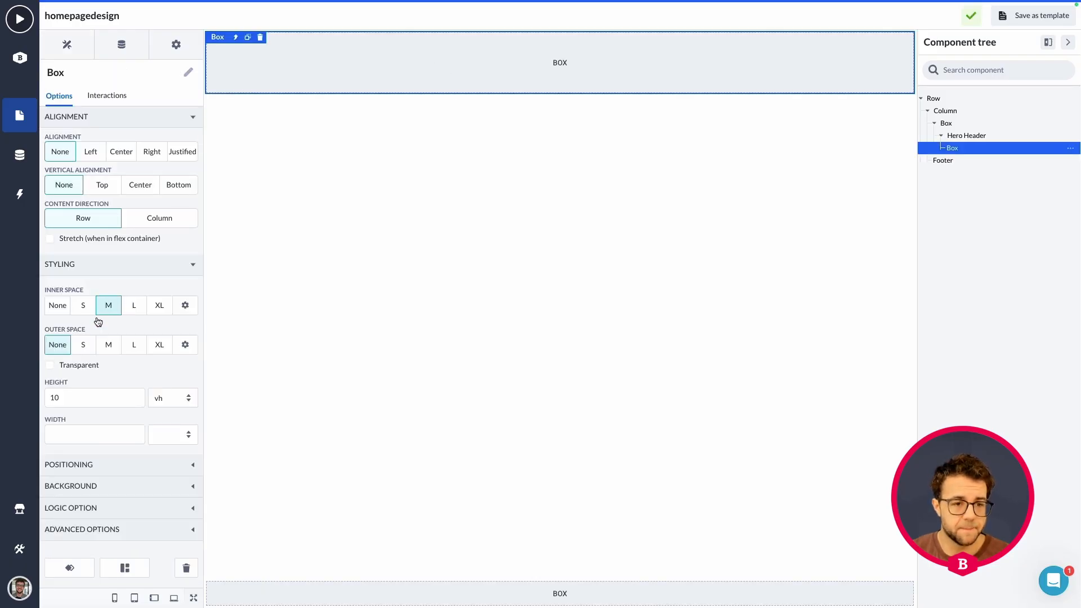
left_click(55, 306)
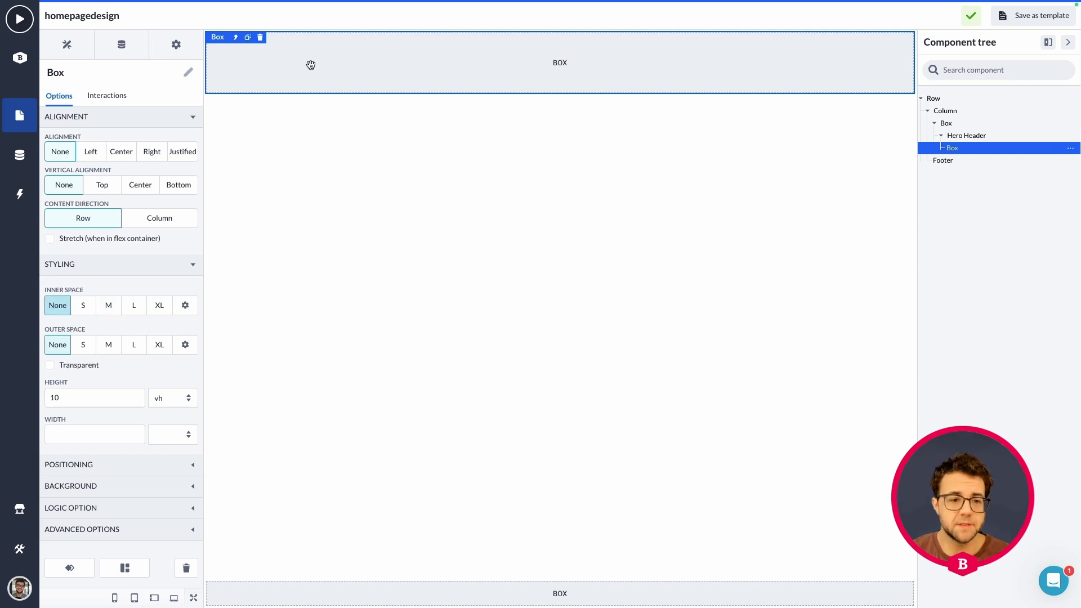
left_click(248, 39)
left_click(248, 38)
left_click(248, 38)
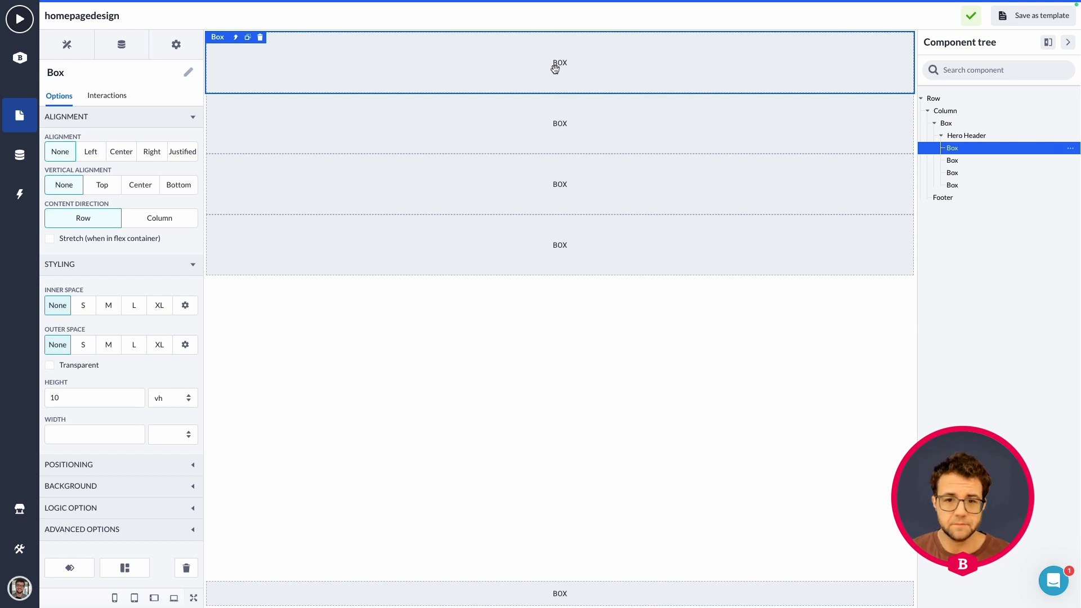
Clear the height value and unit of the uppermost box in Hero Header and select the box below it
left_click(171, 398)
left_click(86, 395)
left_click(89, 397)
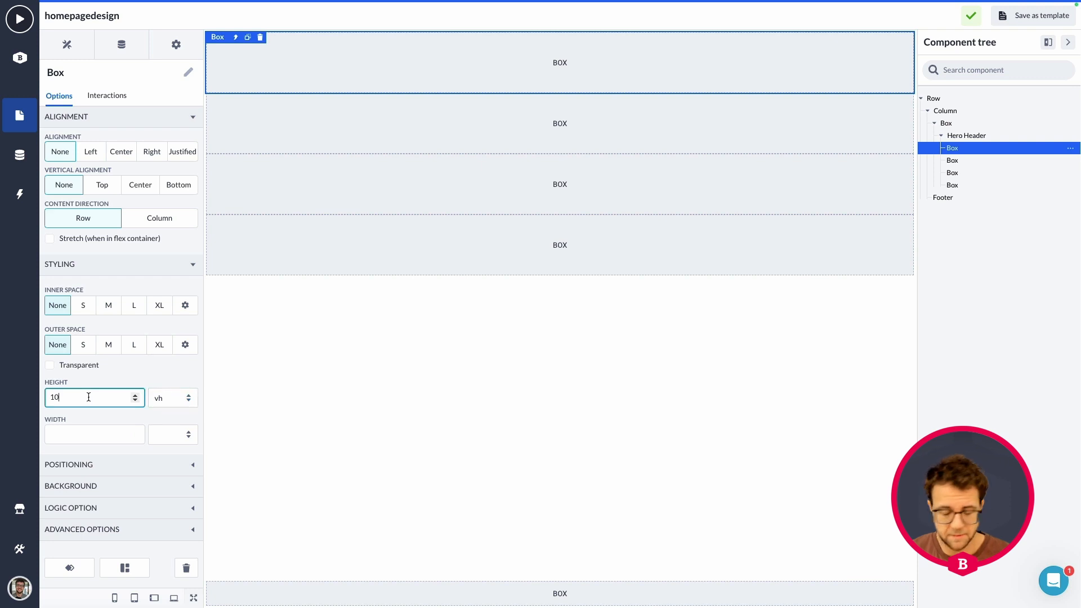
key("BackSpace")
left_click(181, 404)
left_click(164, 344)
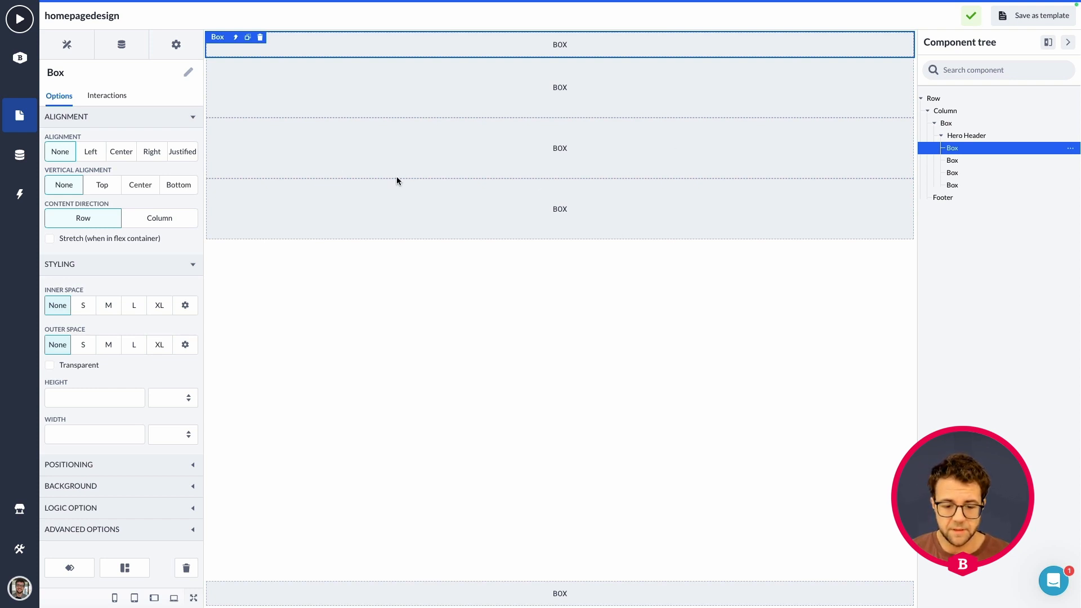
left_click(512, 91)
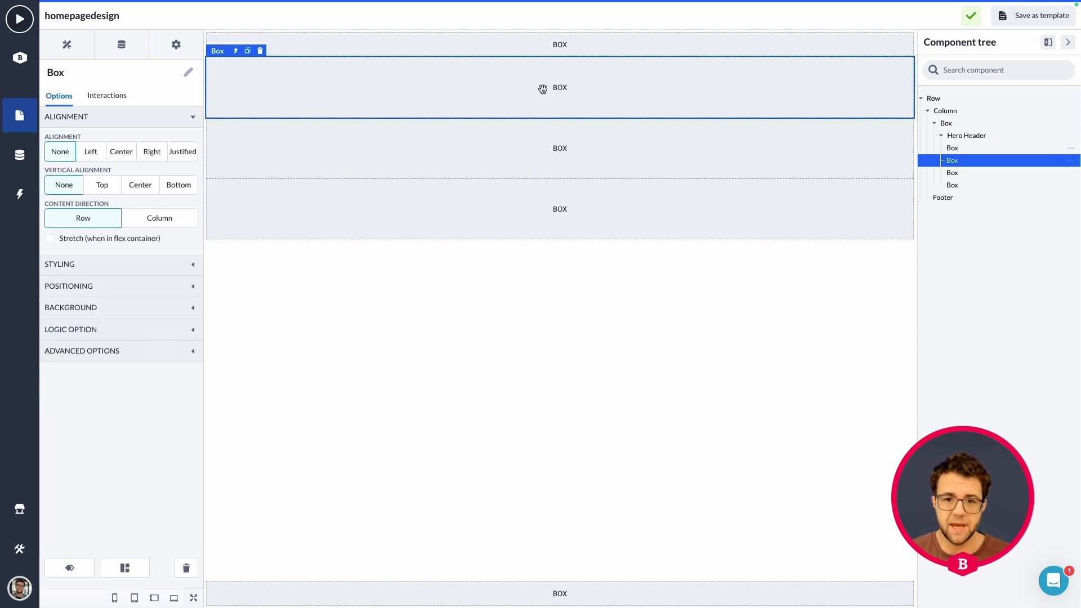
left_click(411, 150)
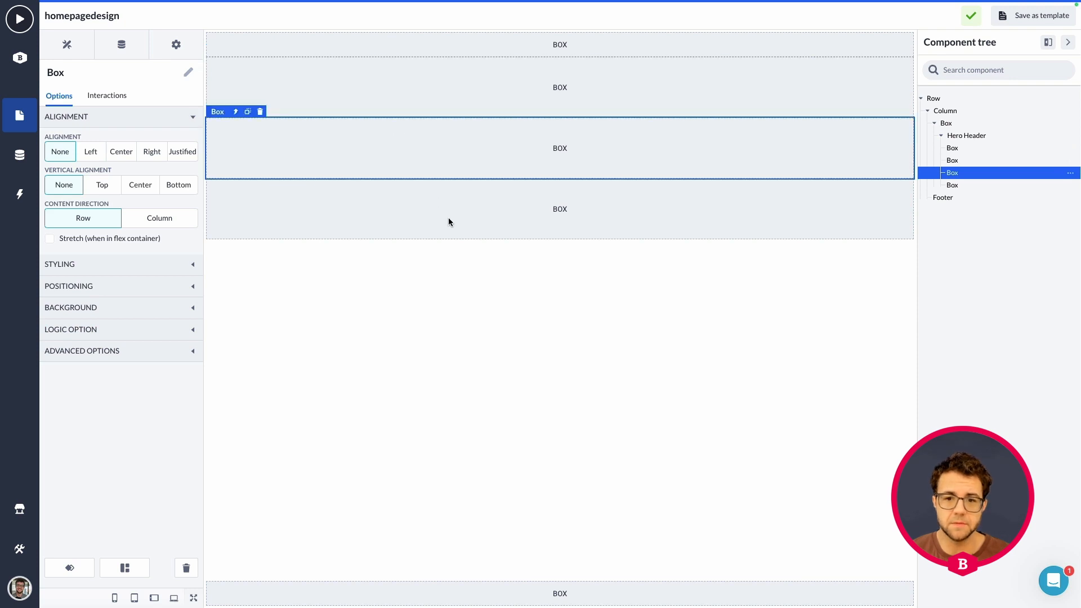
left_click(448, 218)
left_click(426, 145)
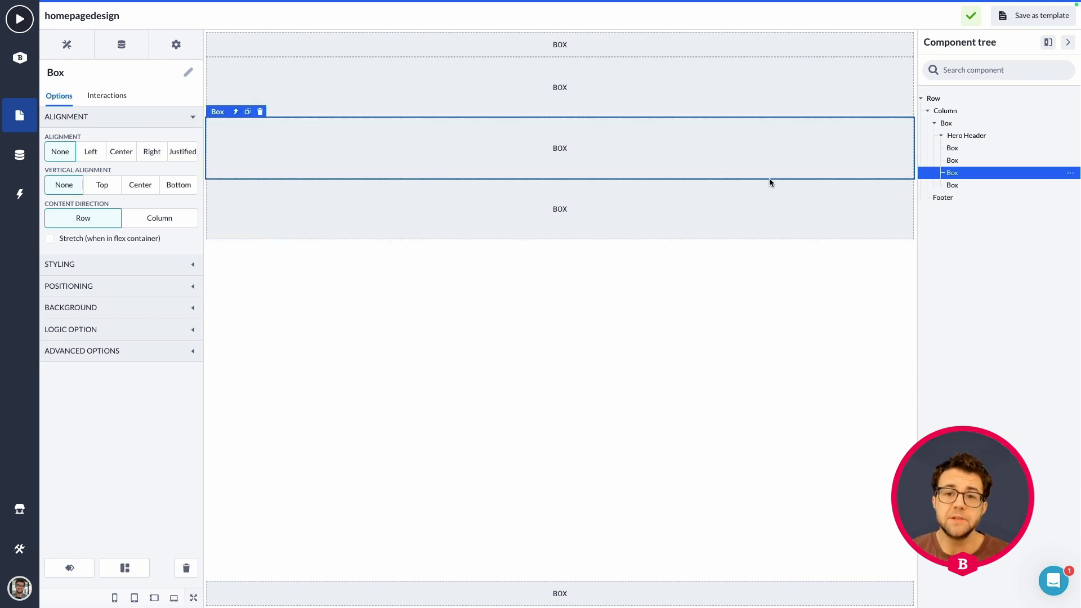
left_click(832, 144)
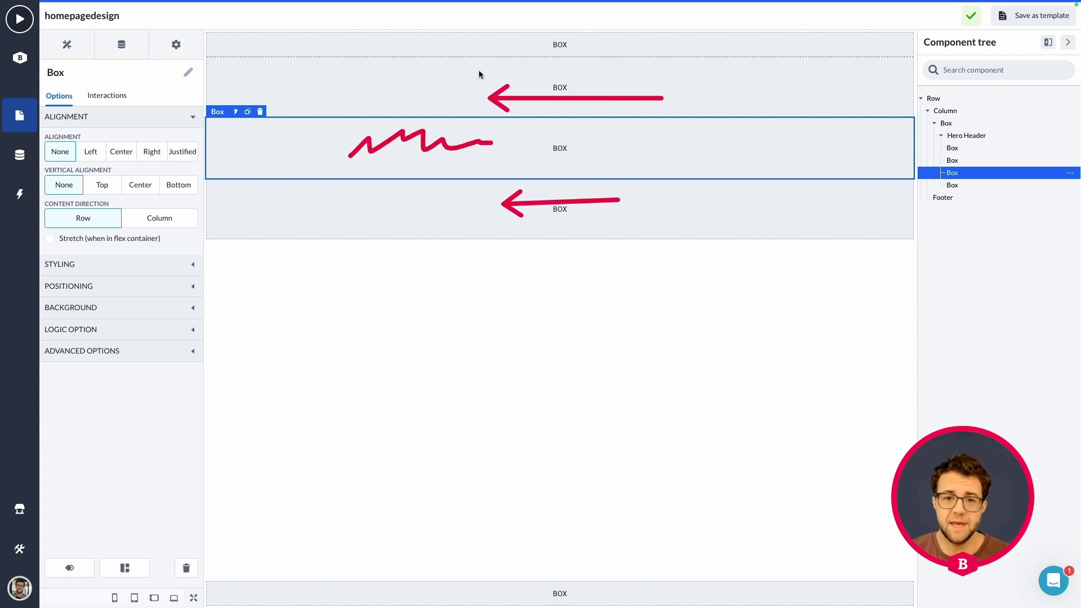
left_click_drag(417, 45, 542, 45)
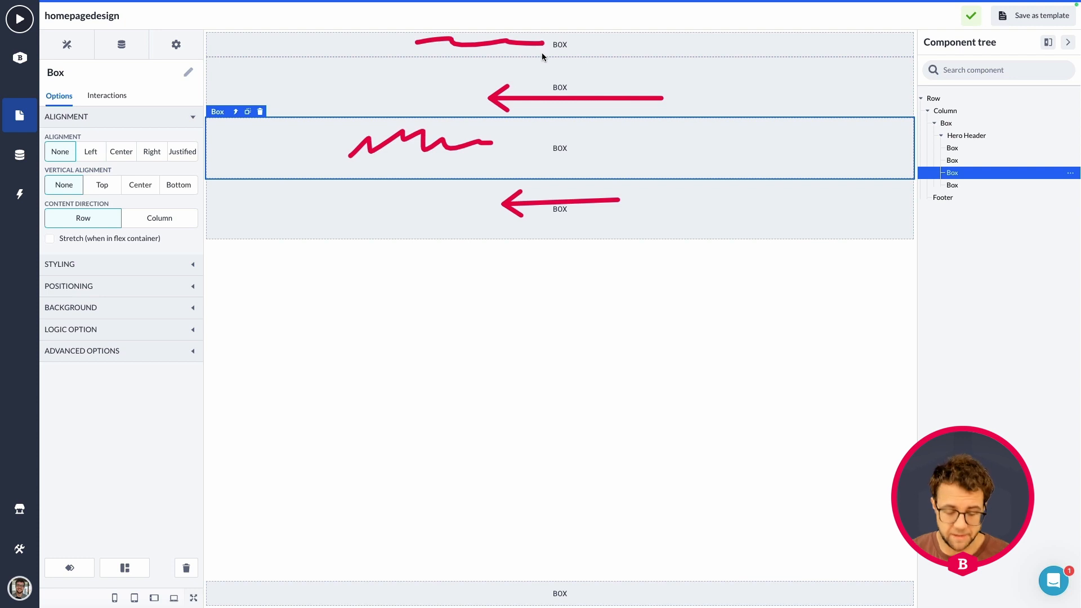
Add a 1 Column layout inside the uppermost box of Hero Header
left_click(66, 46)
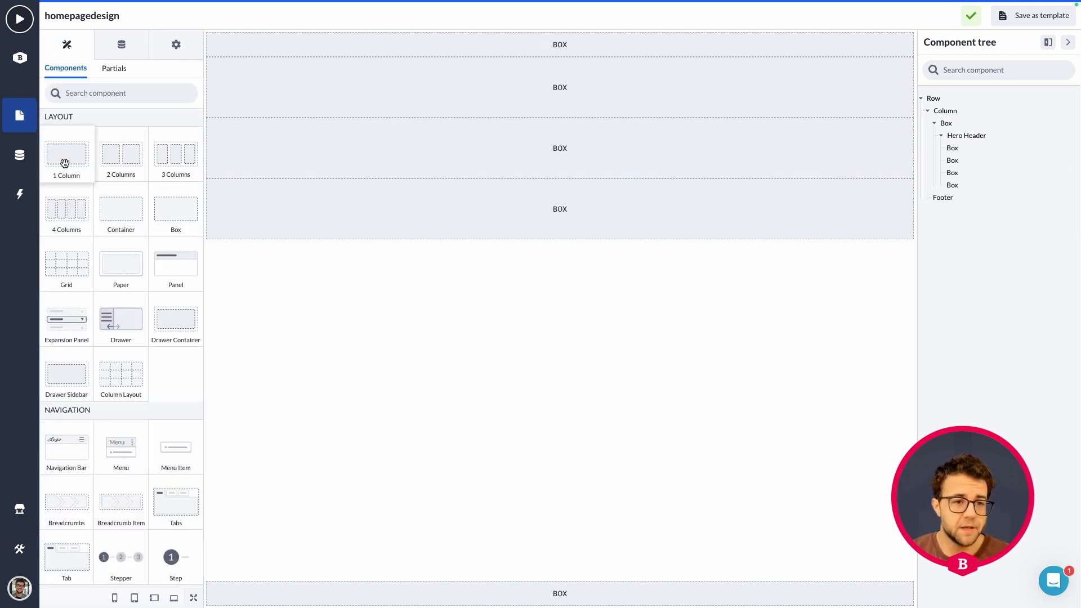
left_click_drag(63, 160, 449, 52)
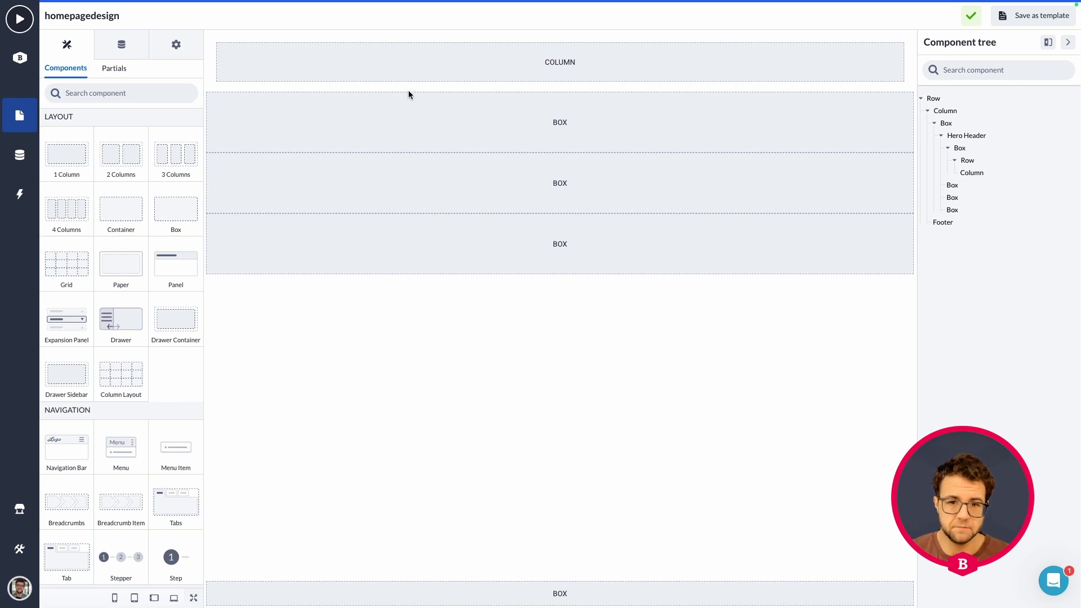
left_click(472, 66)
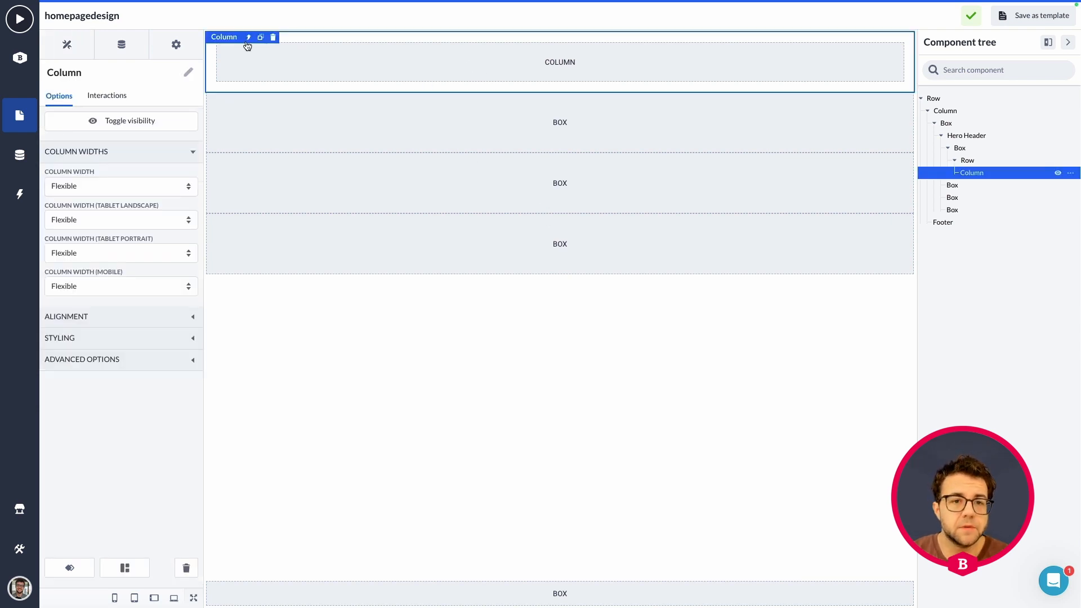
left_click(67, 45)
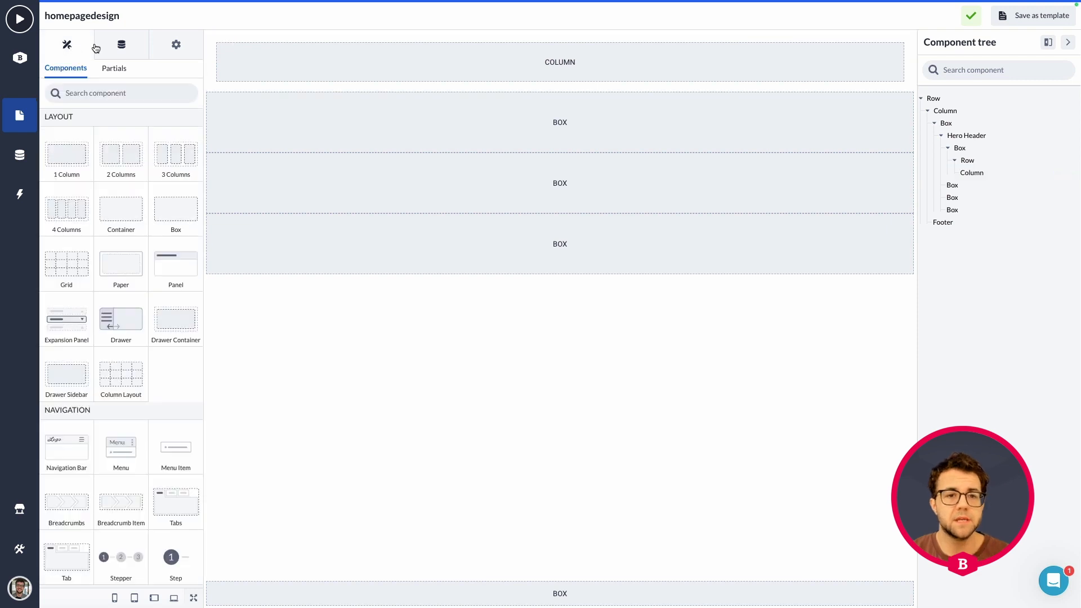
scroll(107, 281, "down", 2)
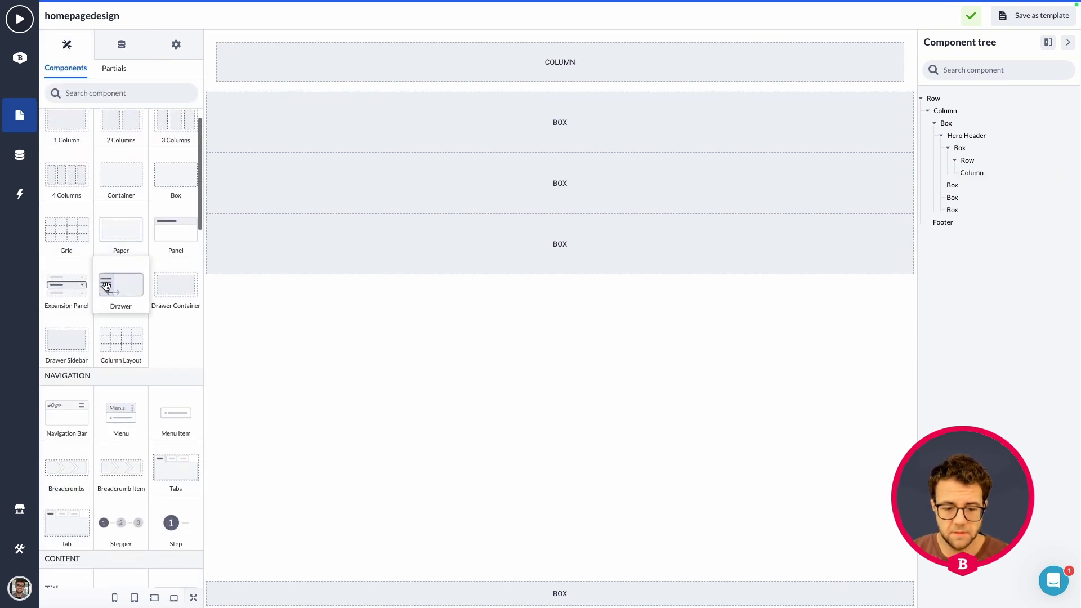
Set the inner space of the column in Hero Header's uppermost box to None
left_click(337, 76)
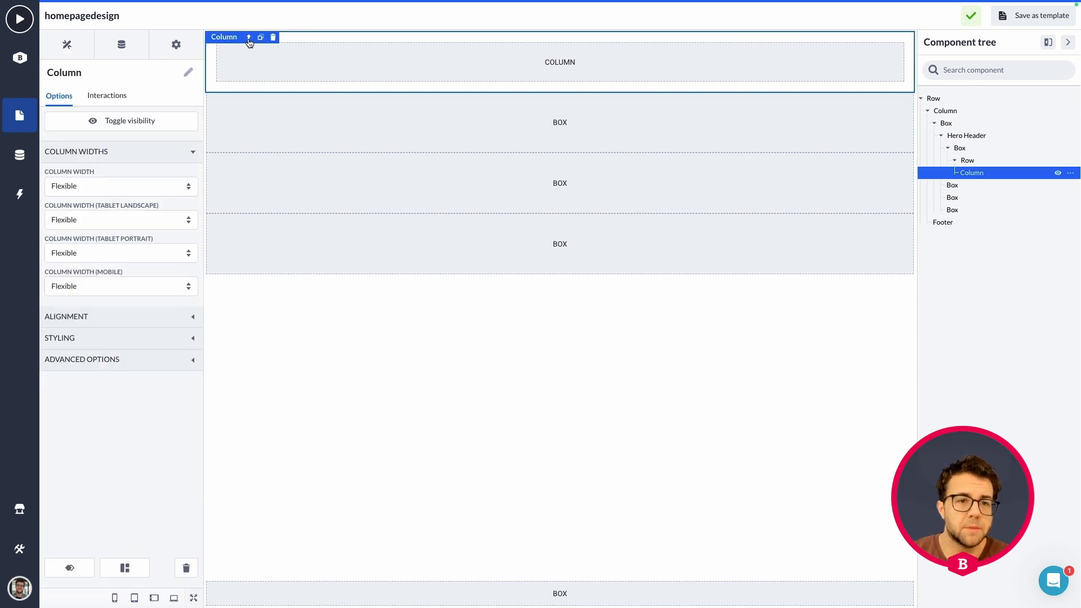
left_click(249, 37)
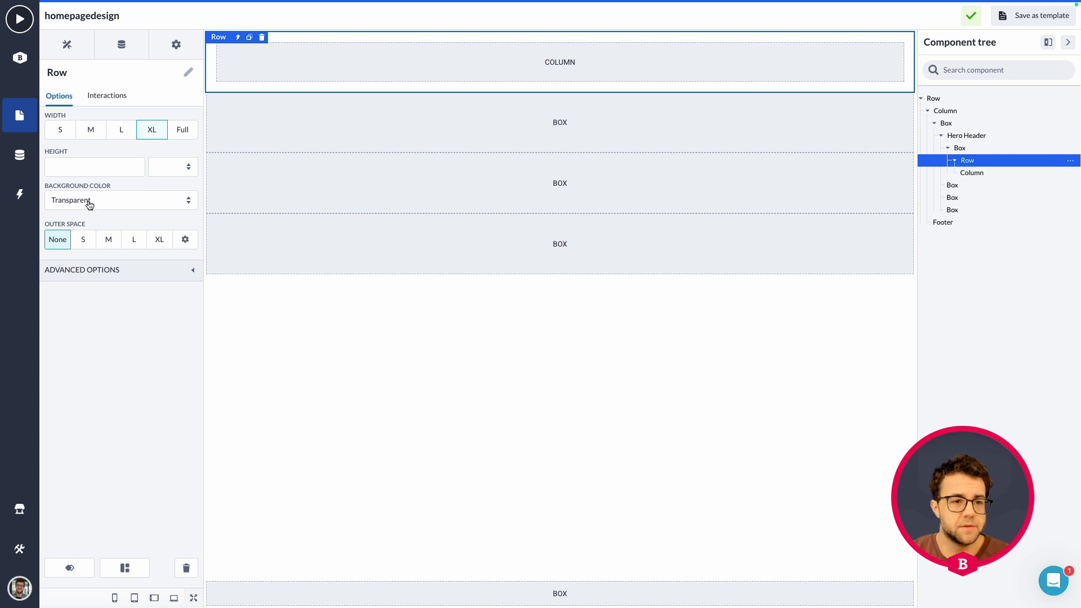
left_click(256, 63)
left_click(102, 315)
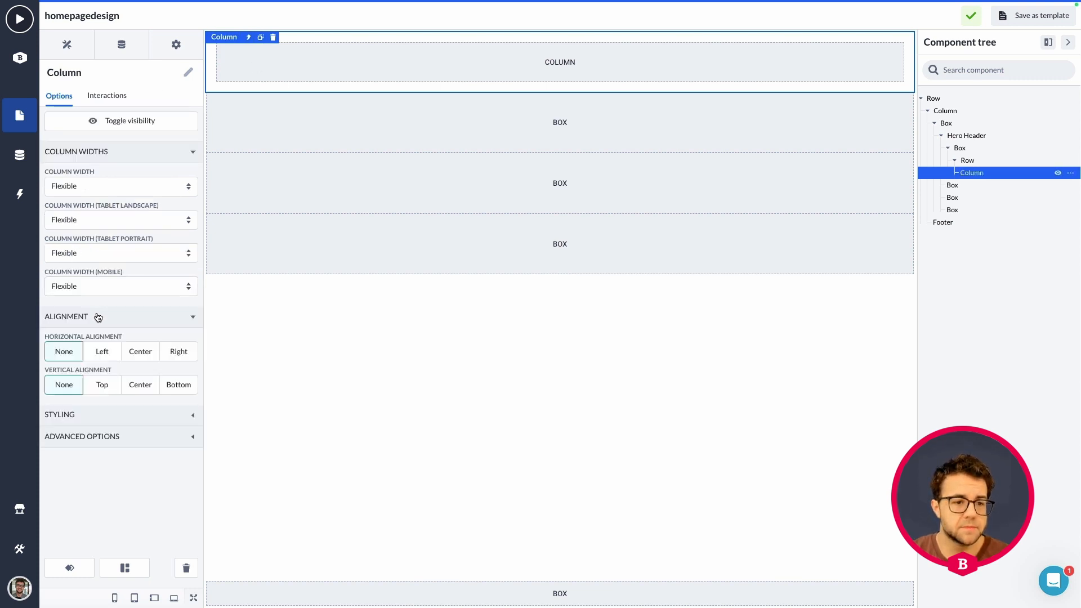
left_click(84, 417)
left_click(58, 456)
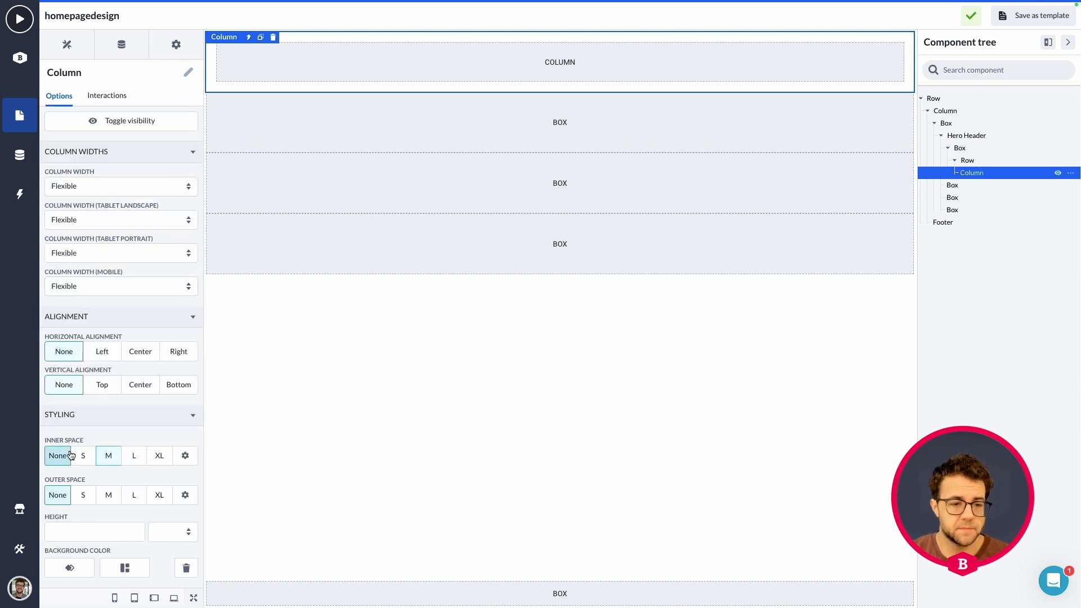
Search the components for "app" and place a Navigation Bar inside the column
left_click(70, 49)
left_click(105, 93)
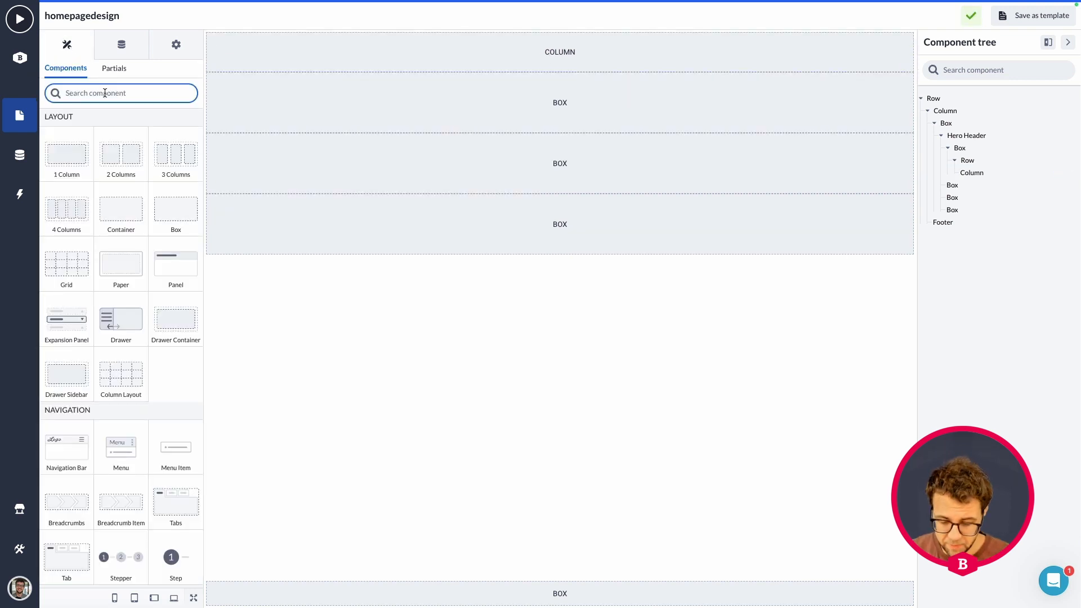
type("app")
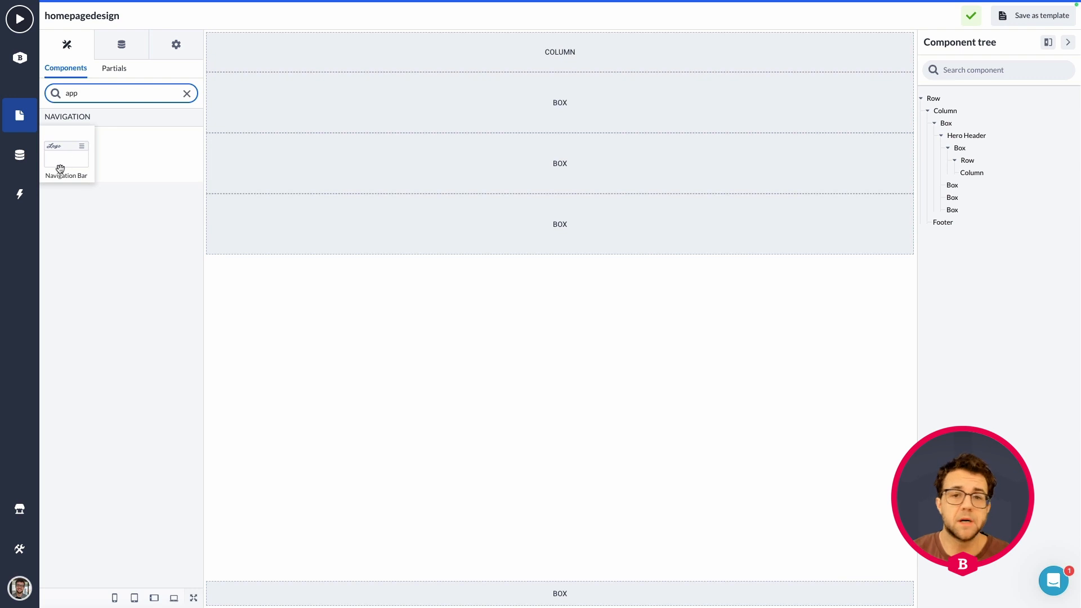
left_click_drag(61, 168, 315, 60)
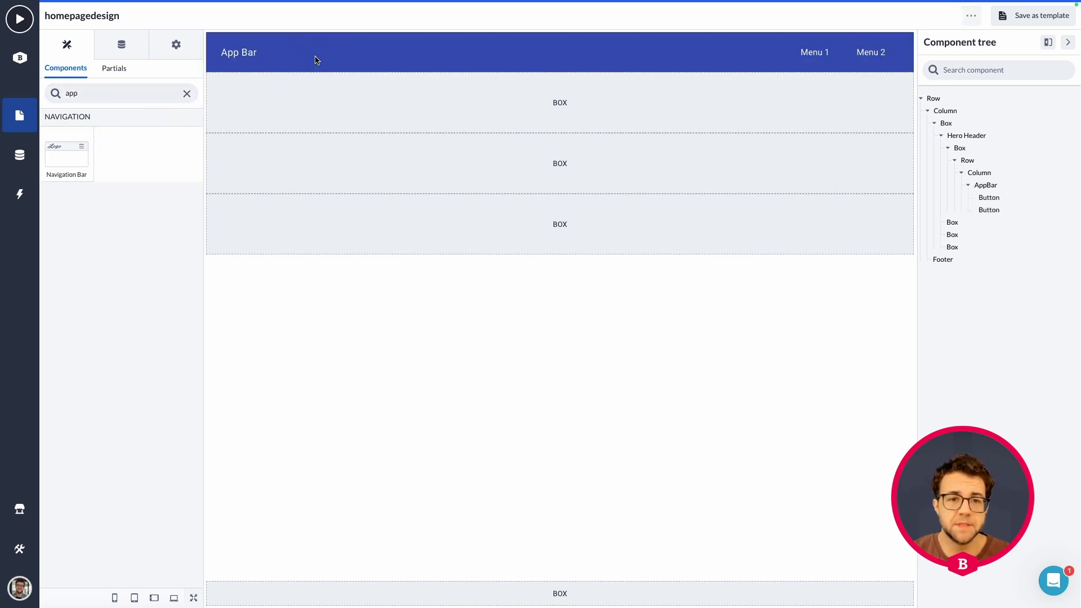
Collapse the component tree to widen the page canvas
left_click(919, 101)
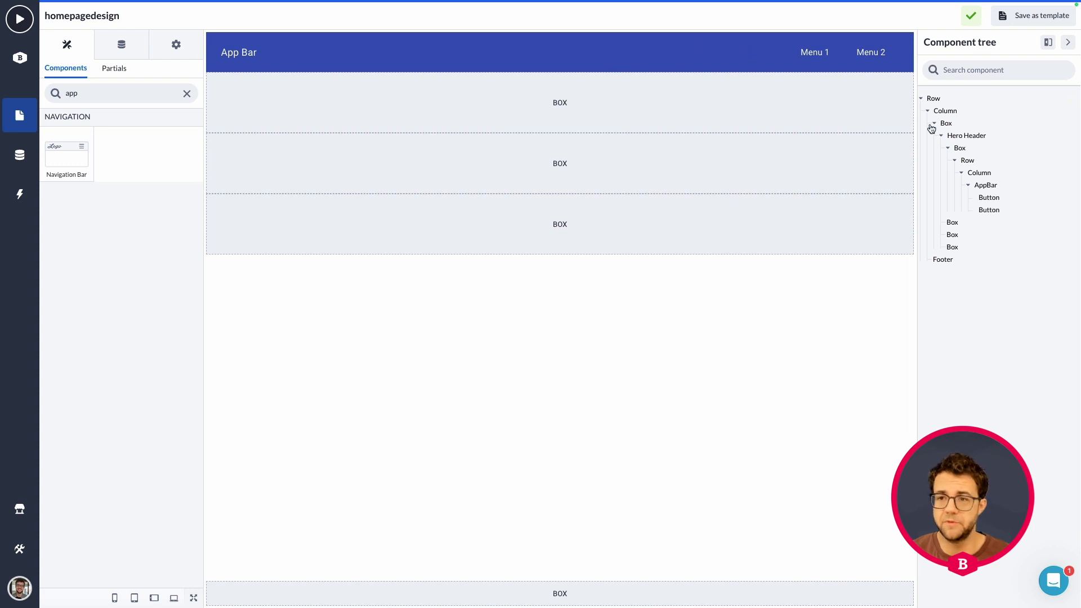
left_click(1068, 45)
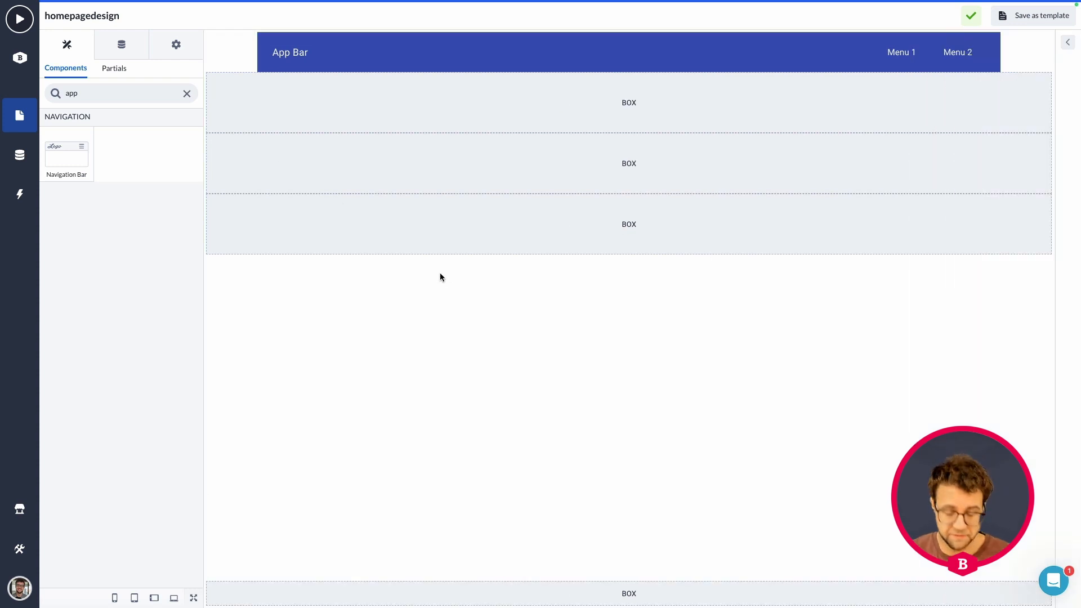
mouse_move(401, 245)
left_mouse_down()
mouse_move(266, 101)
mouse_move(256, 67)
mouse_move(206, 42)
mouse_move(228, 63)
left_mouse_up()
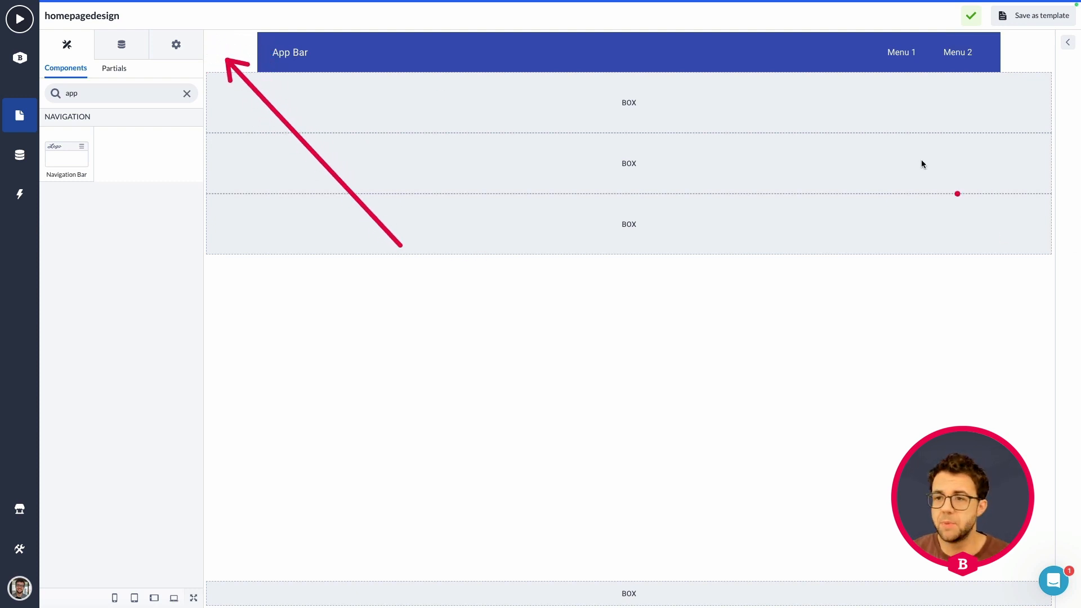
left_click_drag(918, 152, 1001, 72)
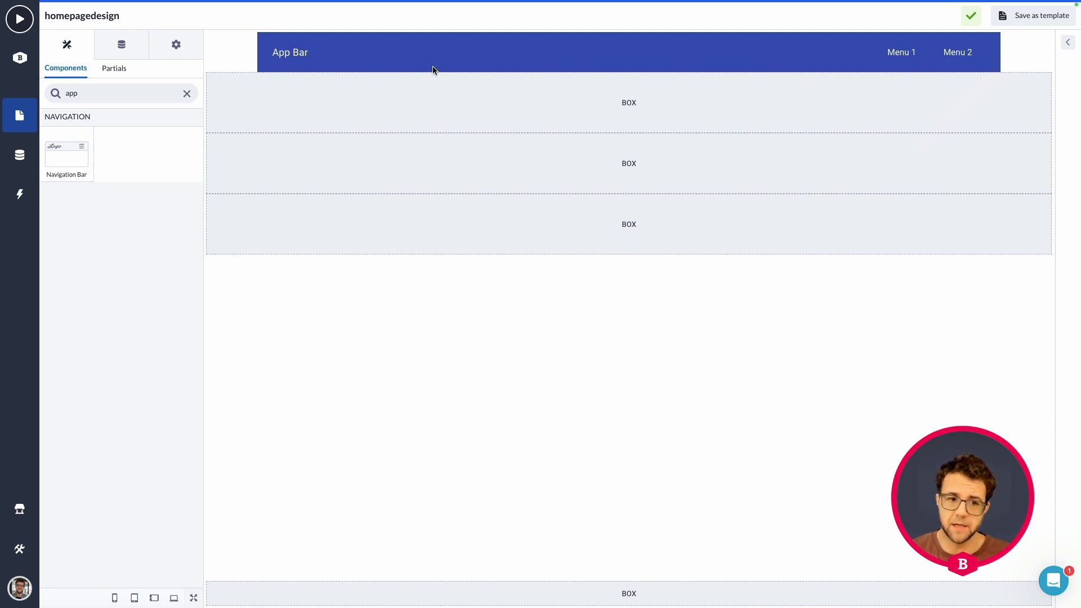
Set the app bar's logo media type to Image and choose the public file bettywhite as its logo
left_click(400, 56)
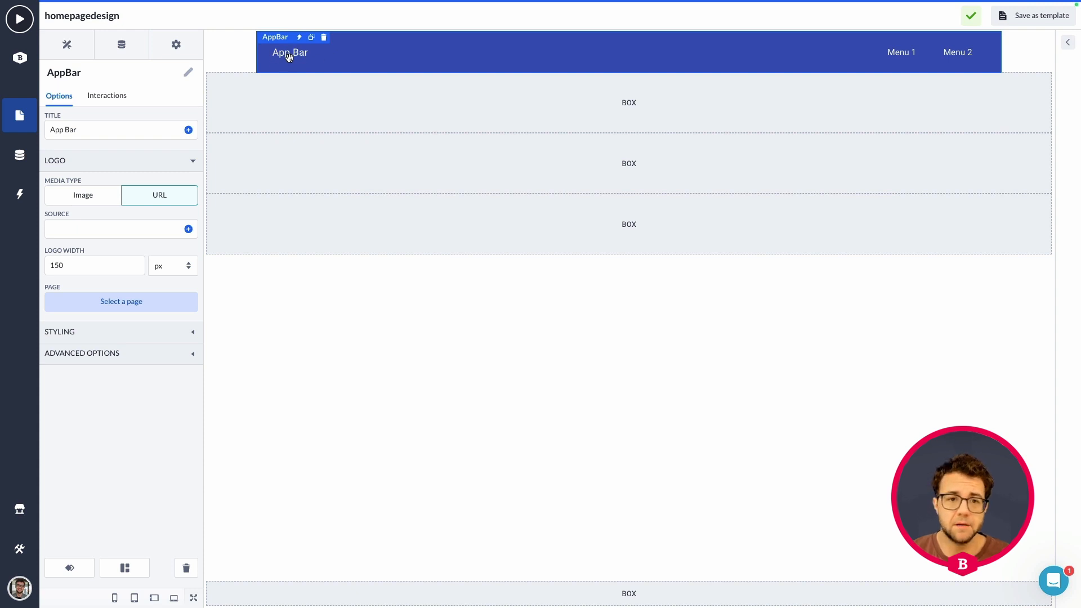
left_click(89, 199)
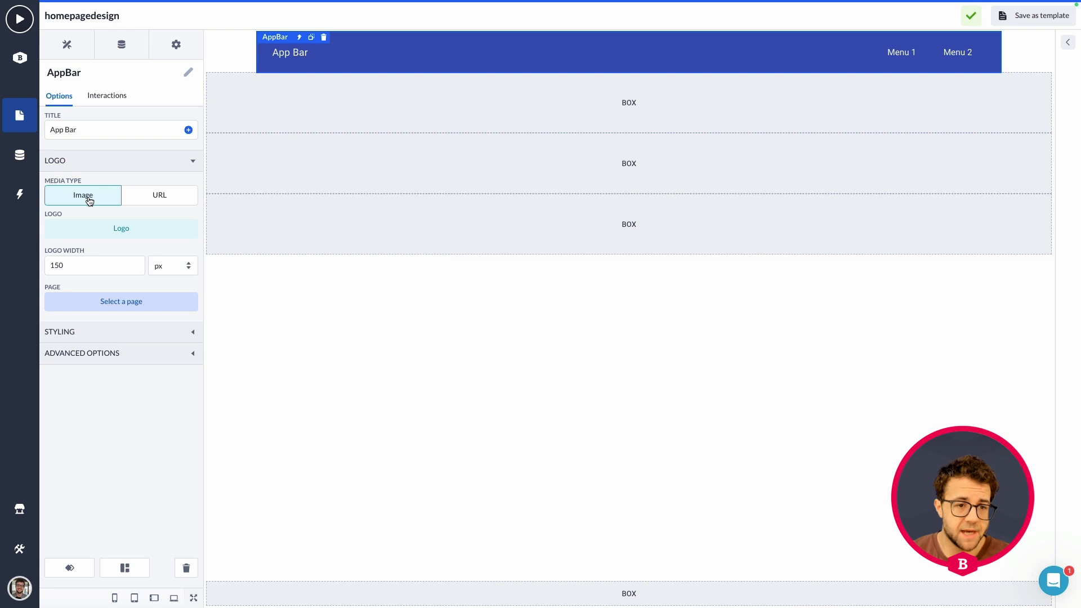
left_click(126, 236)
left_click(90, 313)
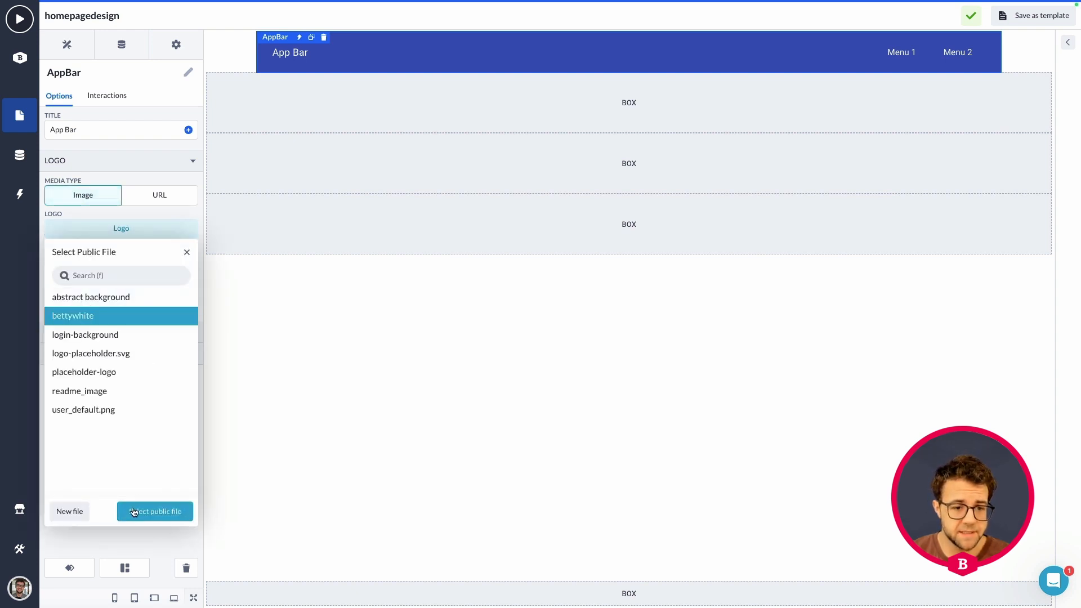
left_click(135, 511)
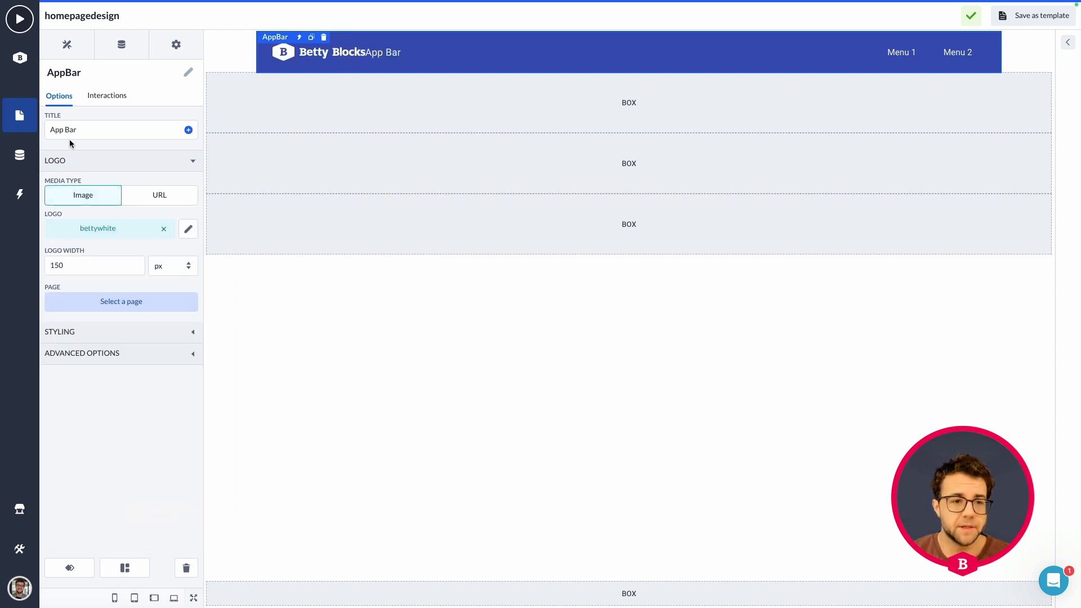
Clear the title text of the app bar
left_click_drag(78, 130, 45, 131)
key("BackSpace")
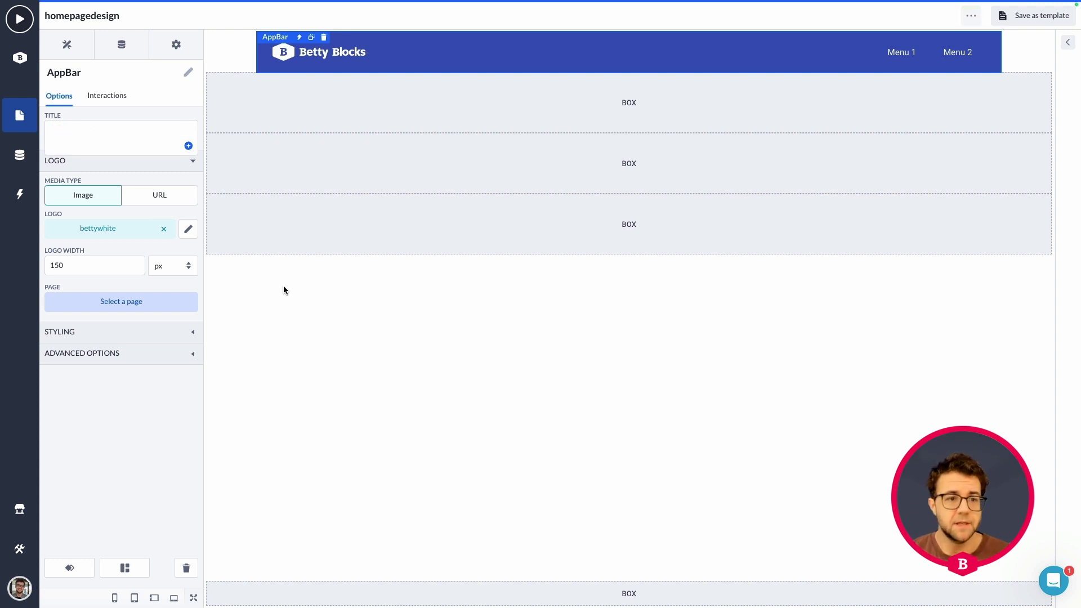
left_click(285, 313)
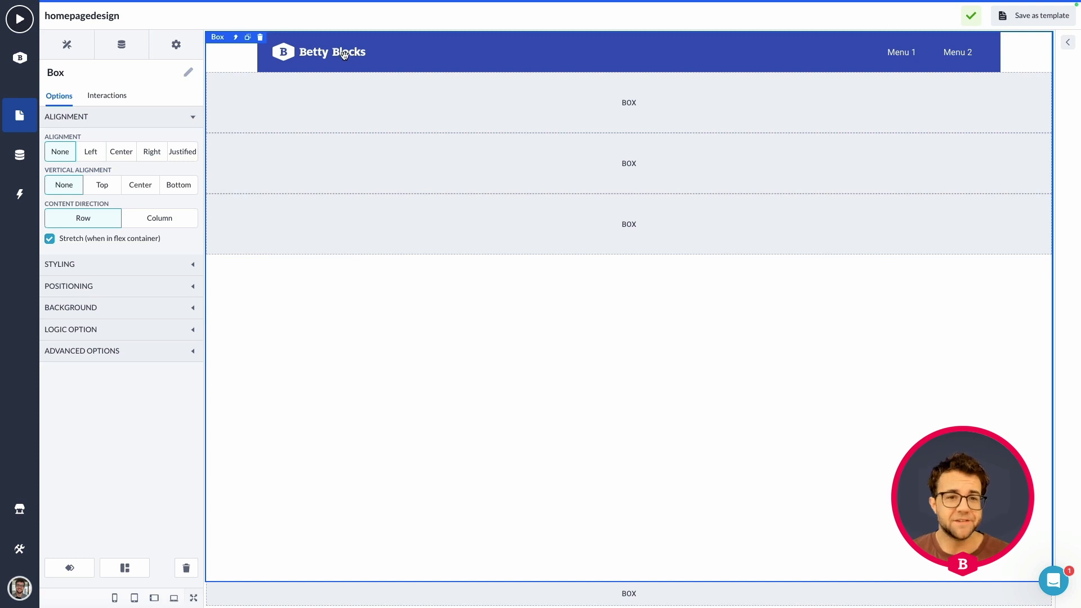
left_click(19, 548)
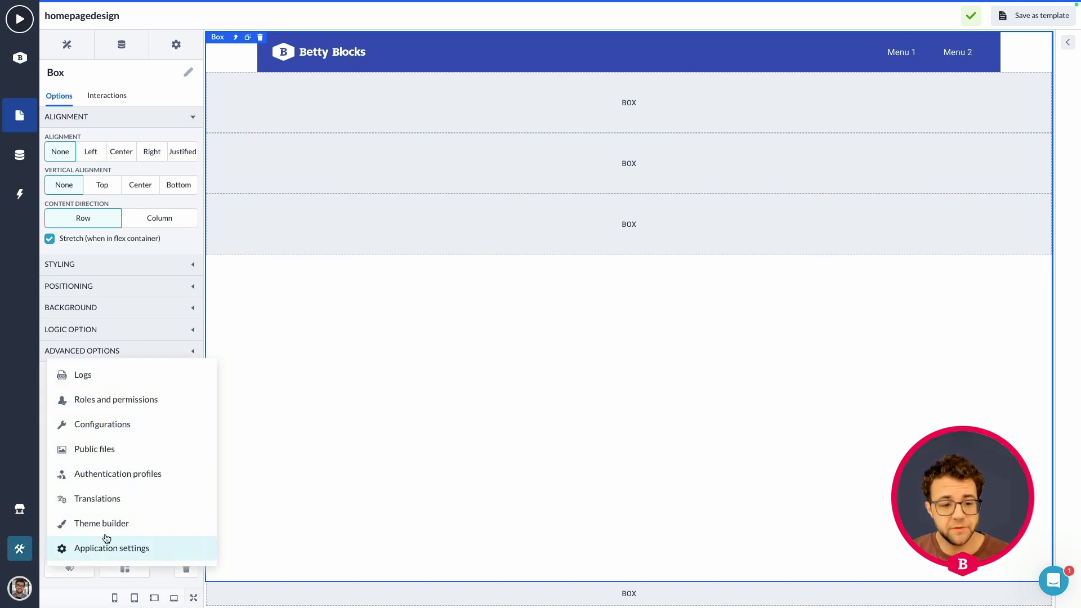
left_click(297, 60)
Set the app bar's logo width to 164 px
left_click(304, 56)
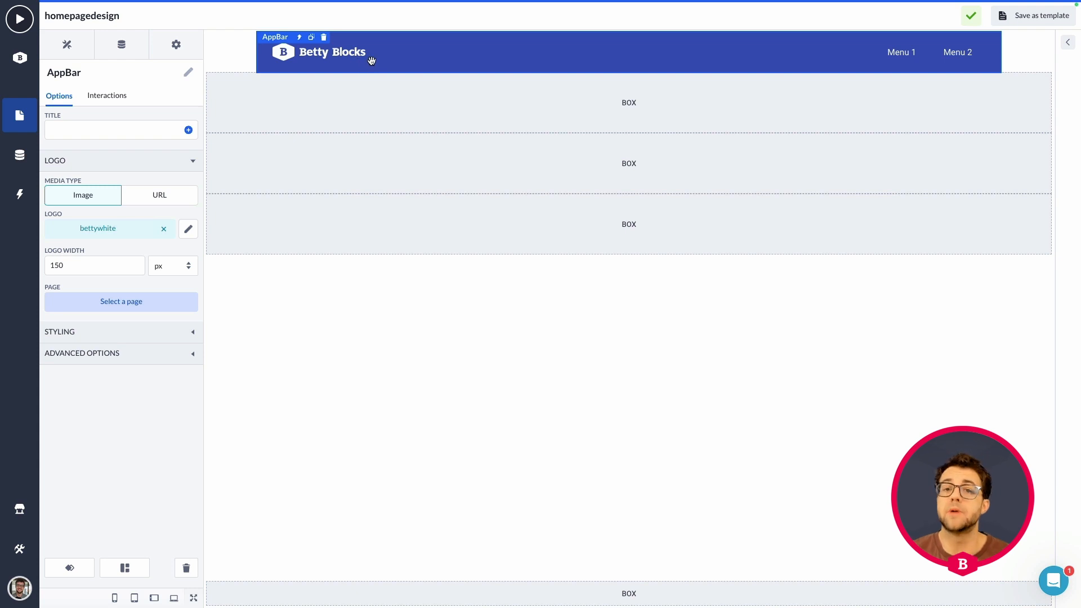
left_click(109, 265)
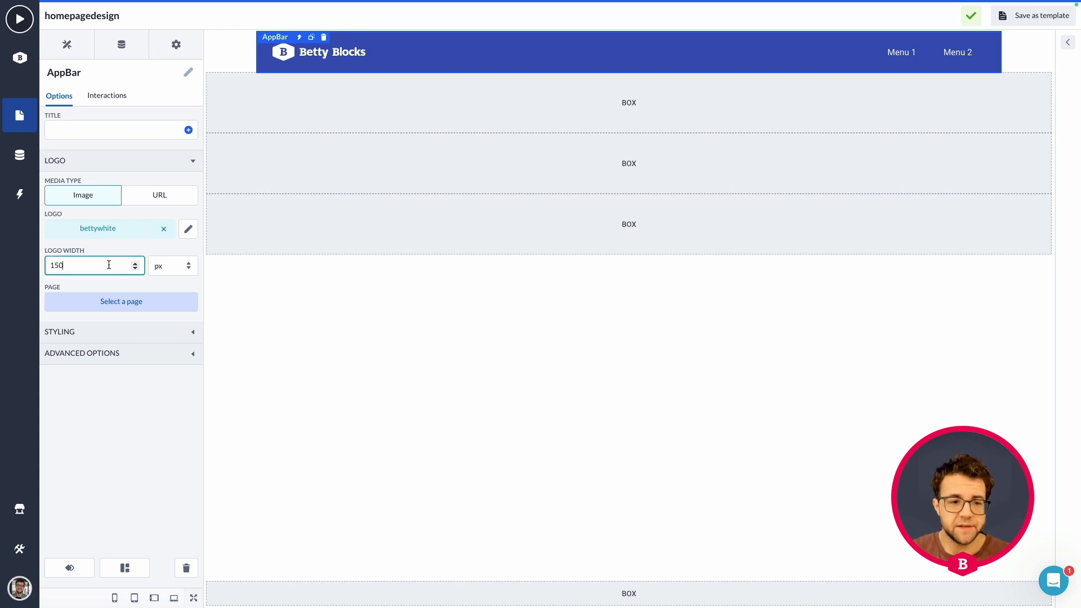
double_click(49, 264)
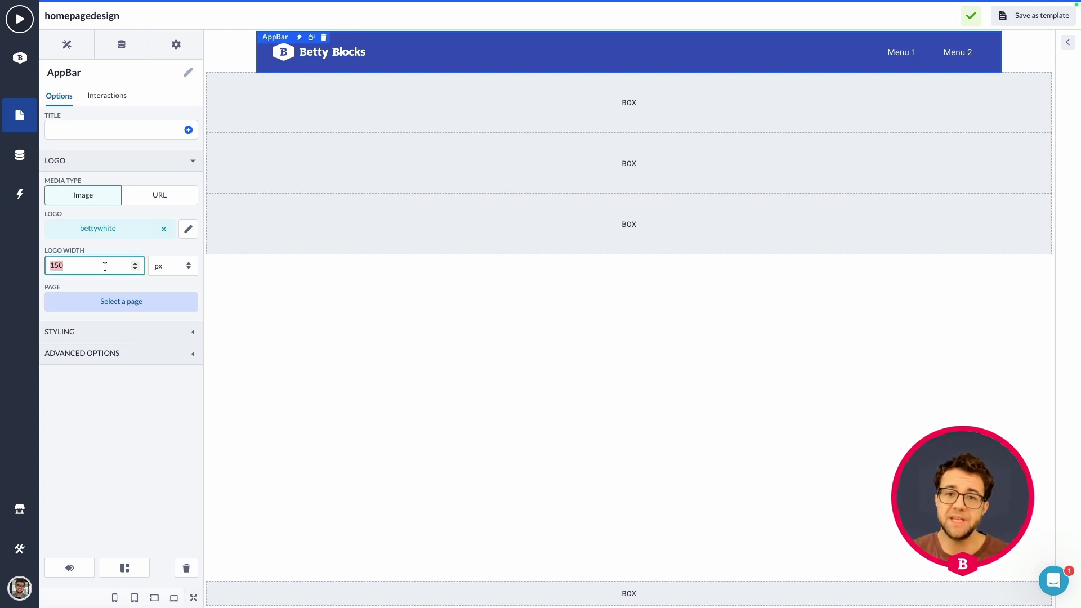
type("164")
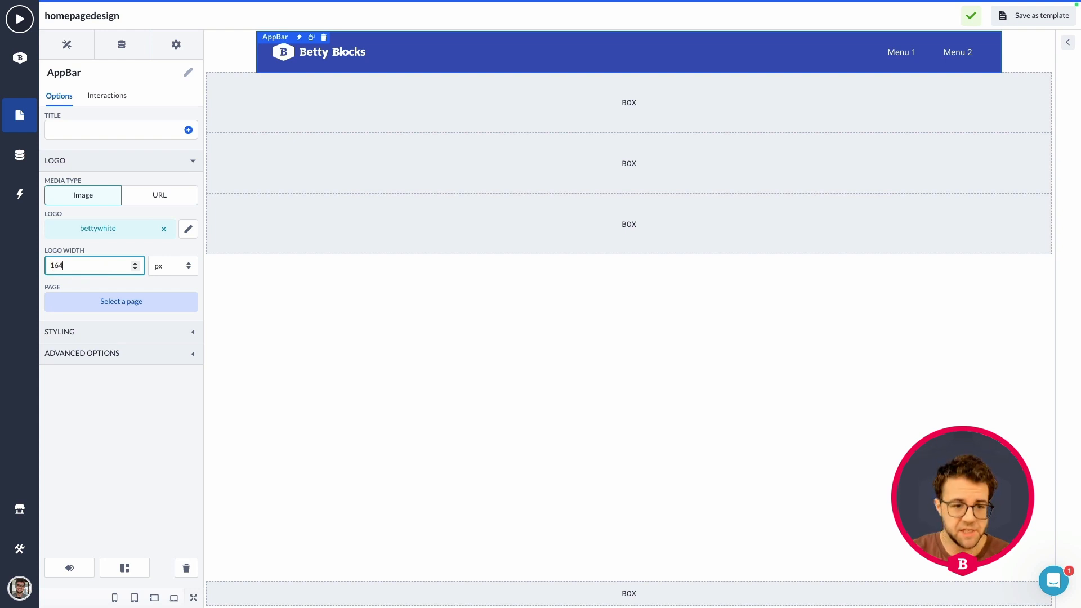
left_click(332, 385)
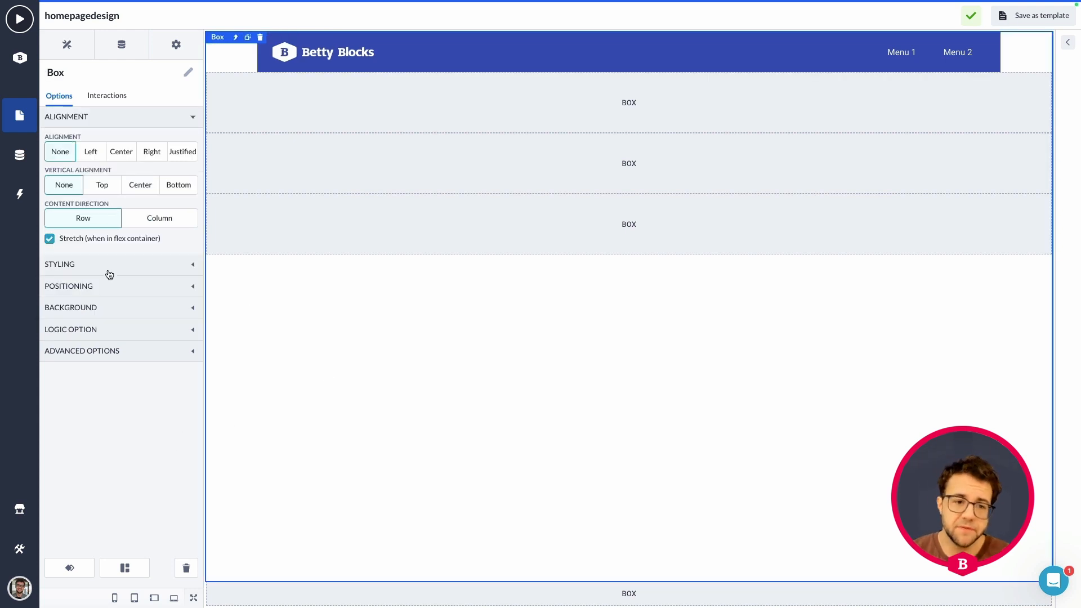
Link the app bar's logo to the homepagedesign page
left_click(339, 57)
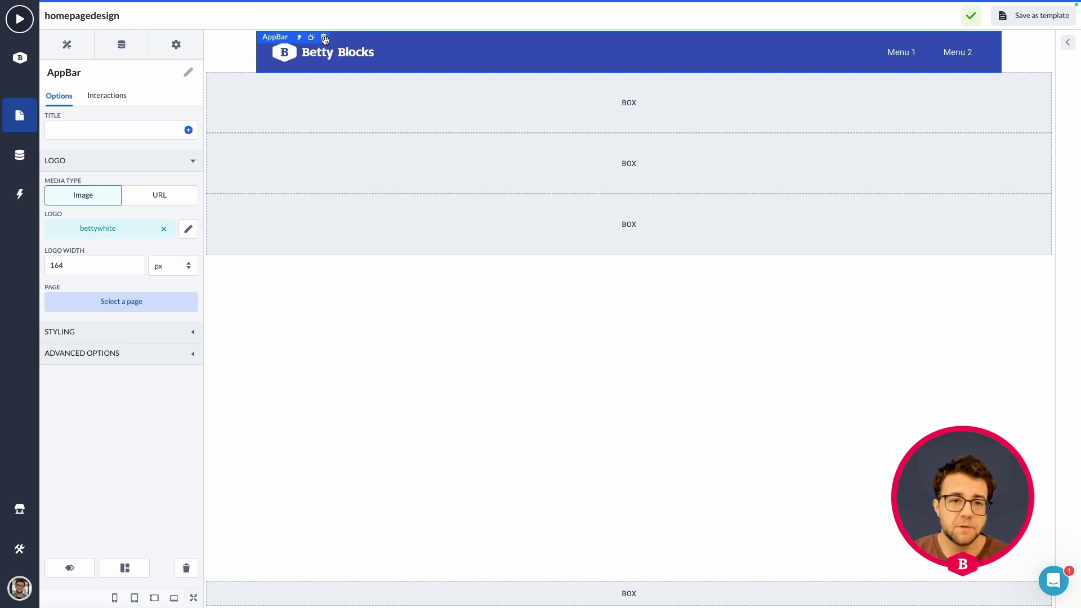
left_click(116, 307)
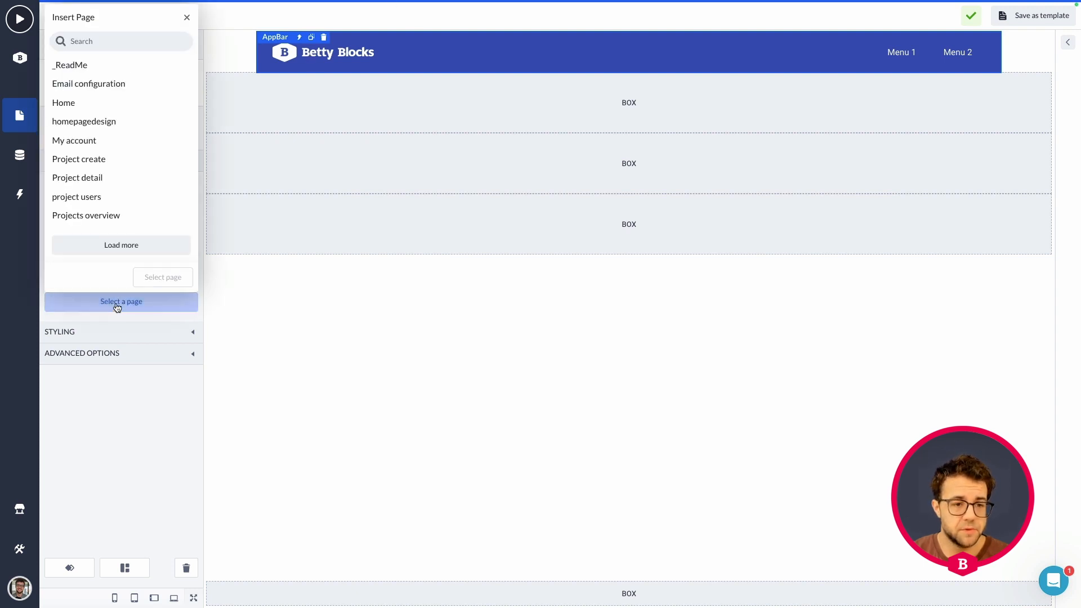
scroll(126, 198, "down", 1)
left_click(116, 106)
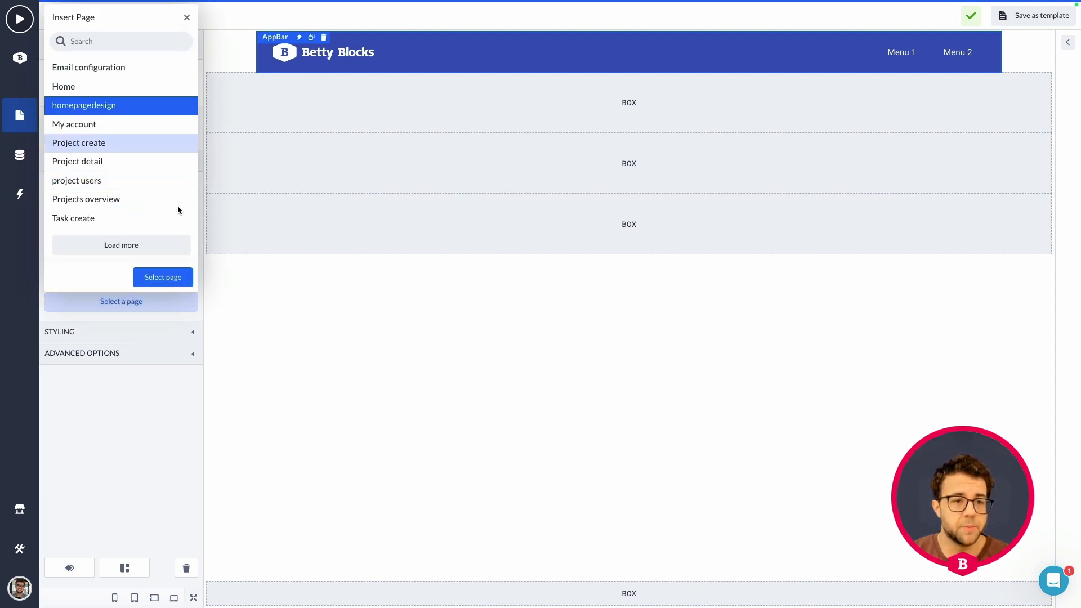
left_click(153, 278)
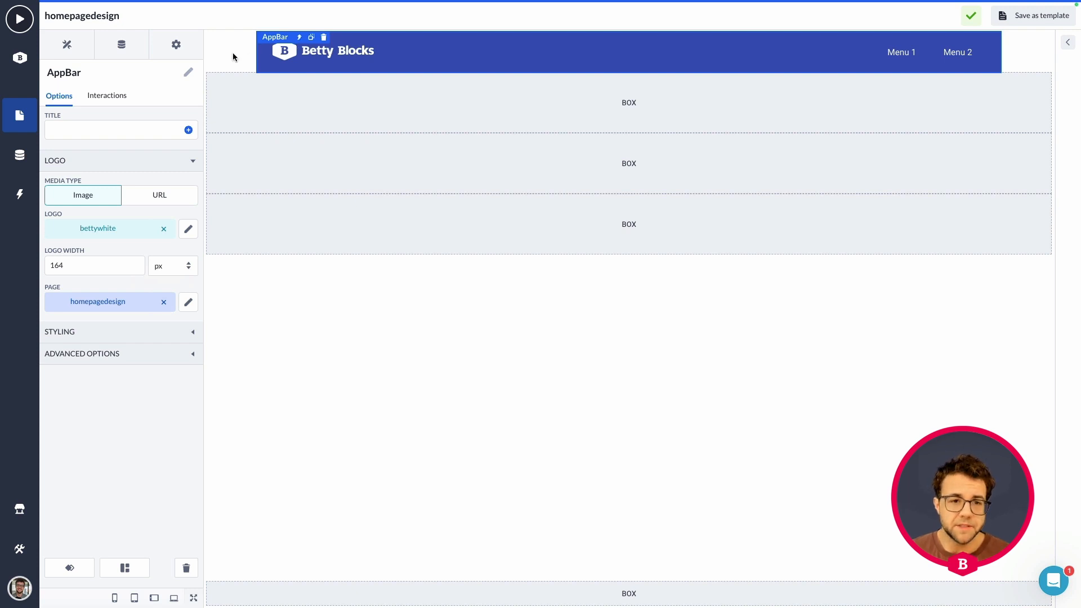
Set the background color of the Hero Header box to Primary
mouse_move(199, 28)
left_mouse_down()
mouse_move(1024, 304)
mouse_move(1056, 273)
mouse_move(1046, 253)
left_mouse_up()
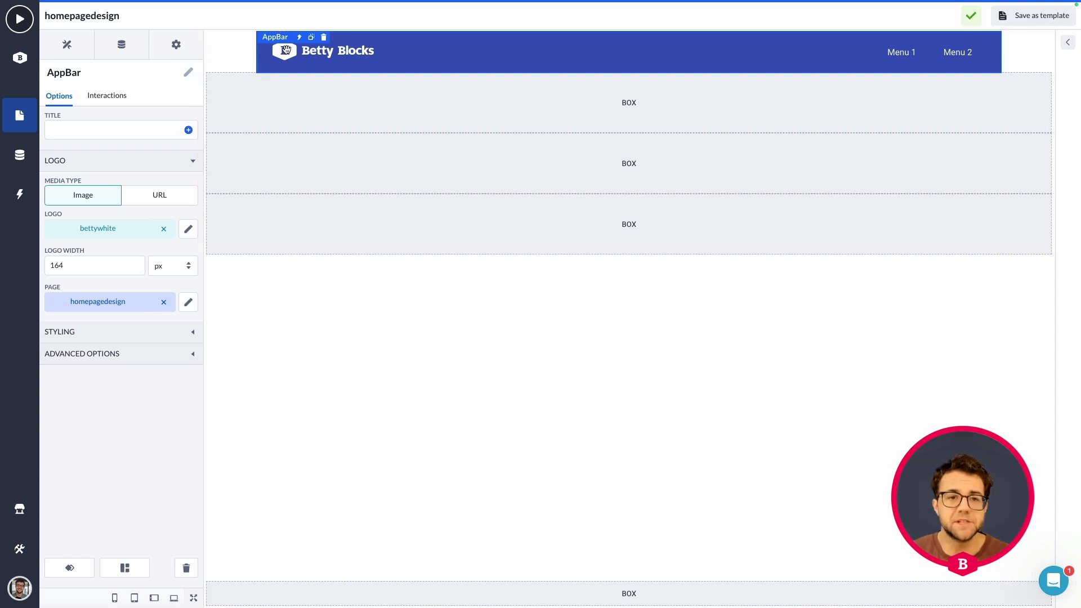
left_click(298, 39)
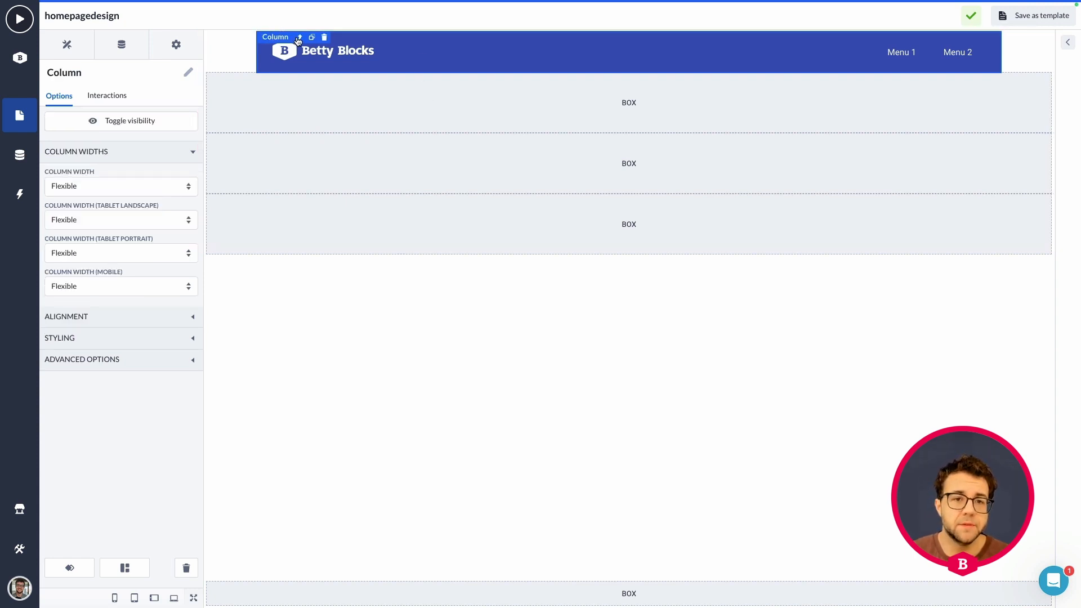
left_click(281, 96)
left_click(235, 62)
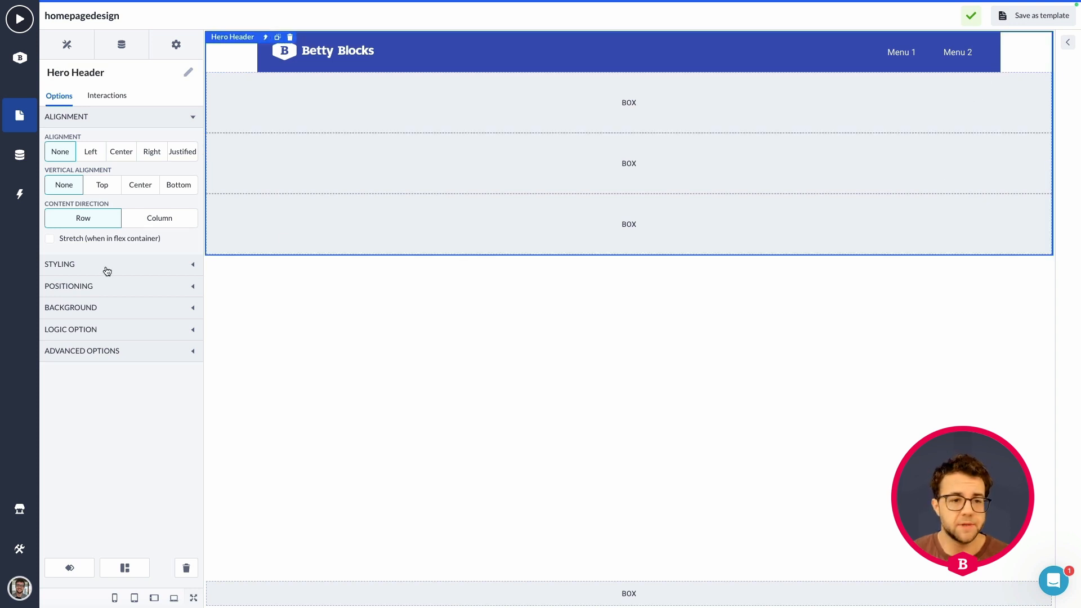
left_click(95, 308)
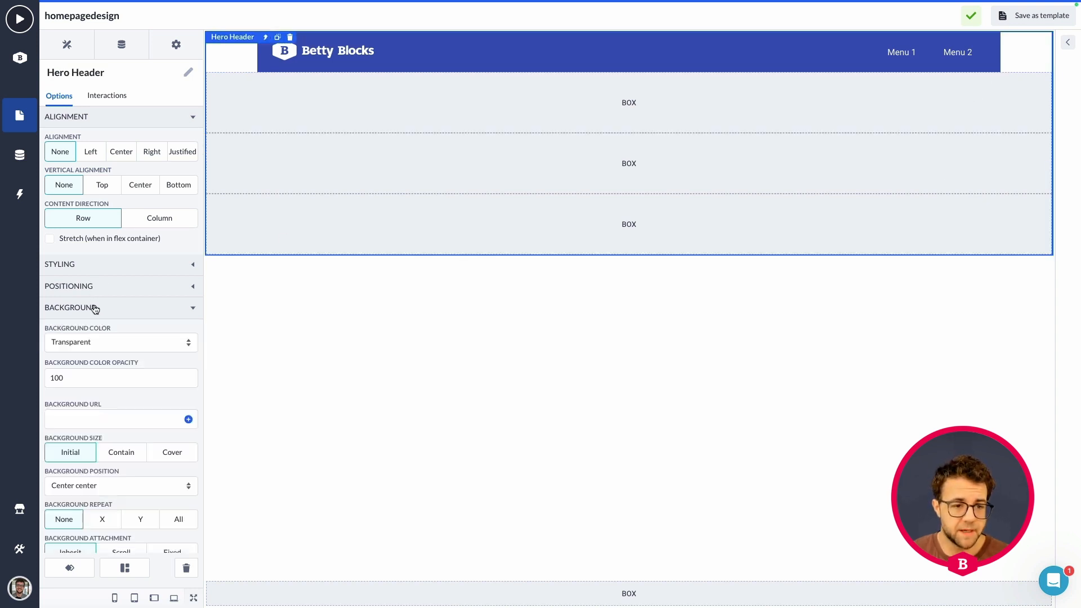
scroll(96, 310, "down", 1)
left_click(98, 309)
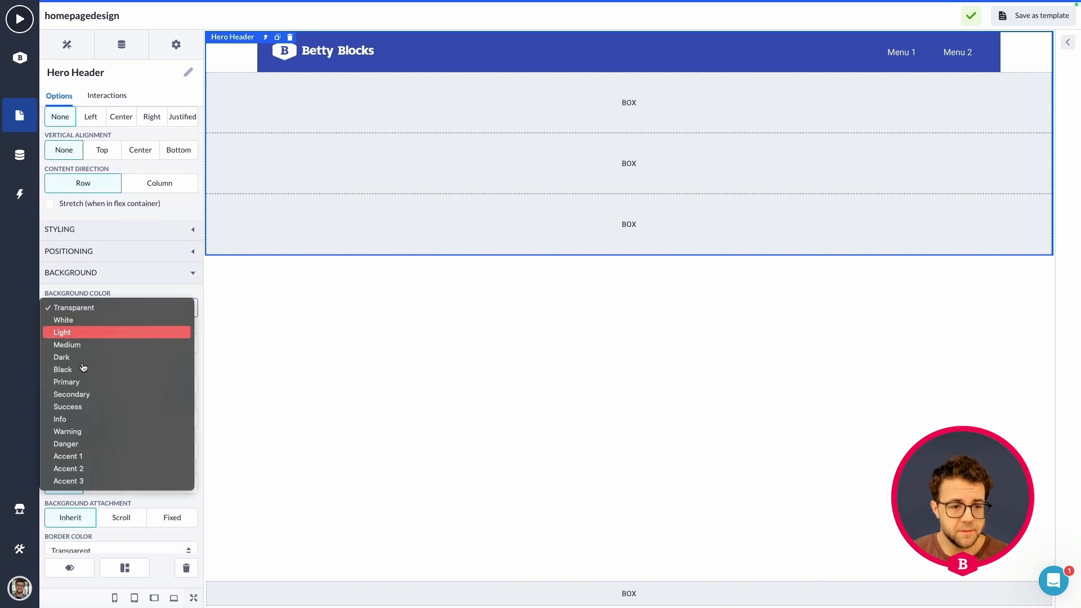
left_click(78, 383)
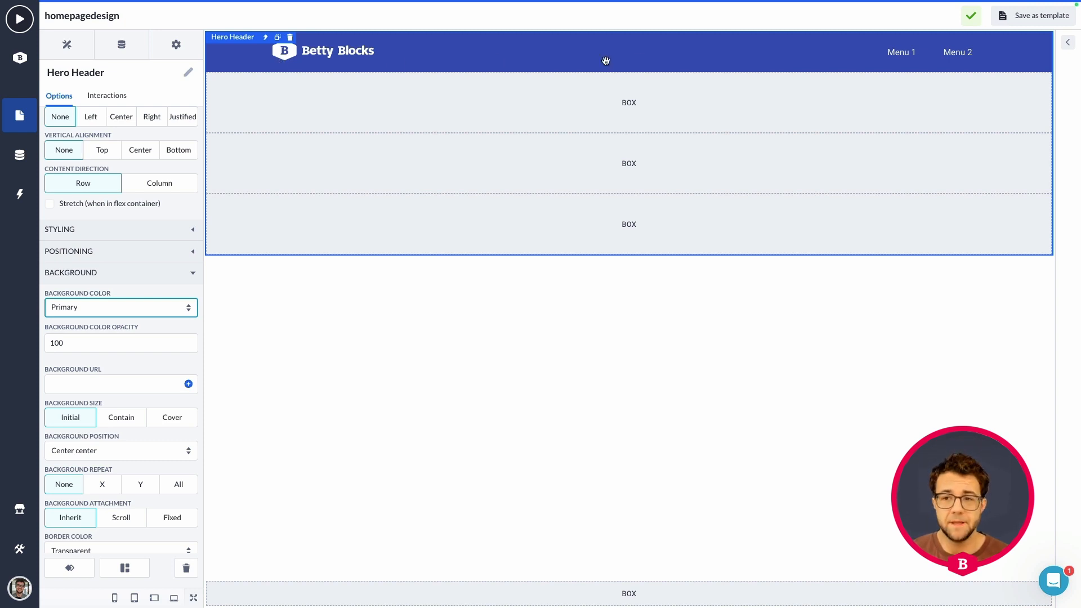
Set the app bar's background color to Transparent
left_click(462, 52)
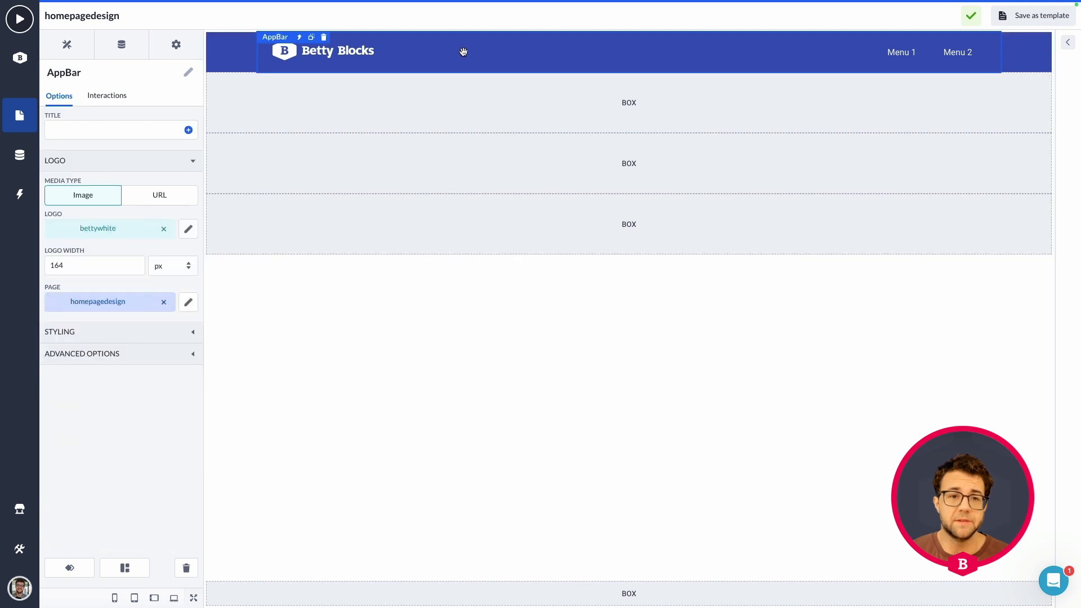
left_click(118, 333)
scroll(117, 336, "down", 2)
scroll(117, 336, "down", 1)
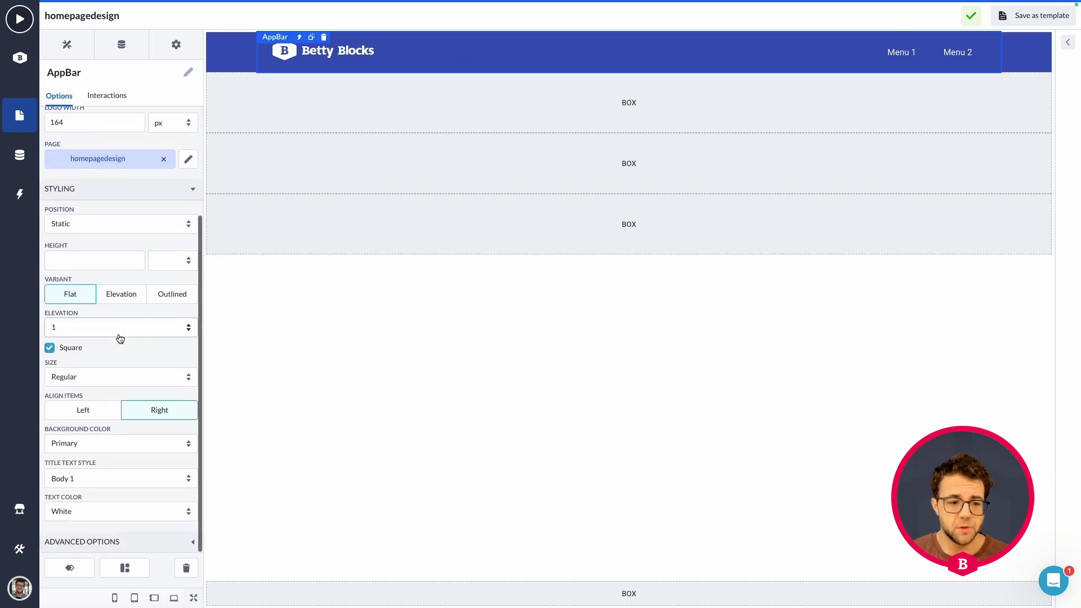
left_click(87, 446)
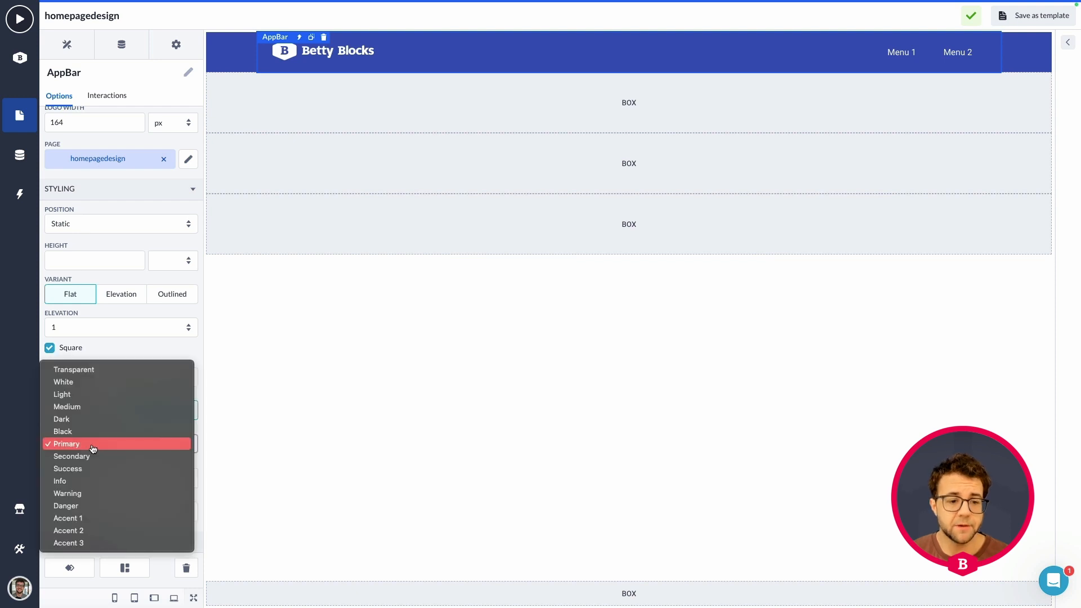
left_click(94, 370)
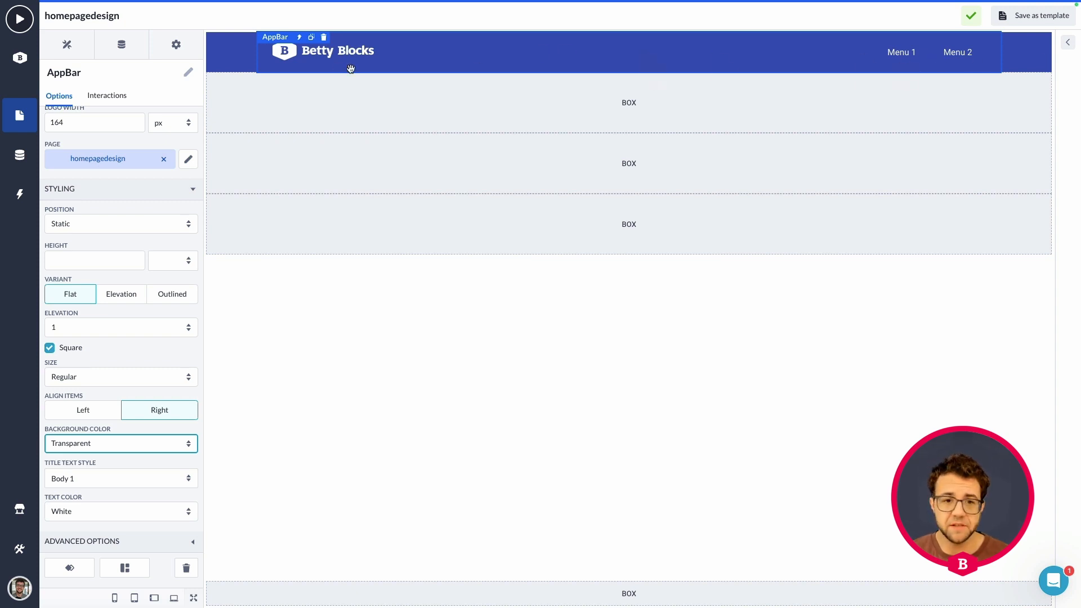
left_click(380, 87)
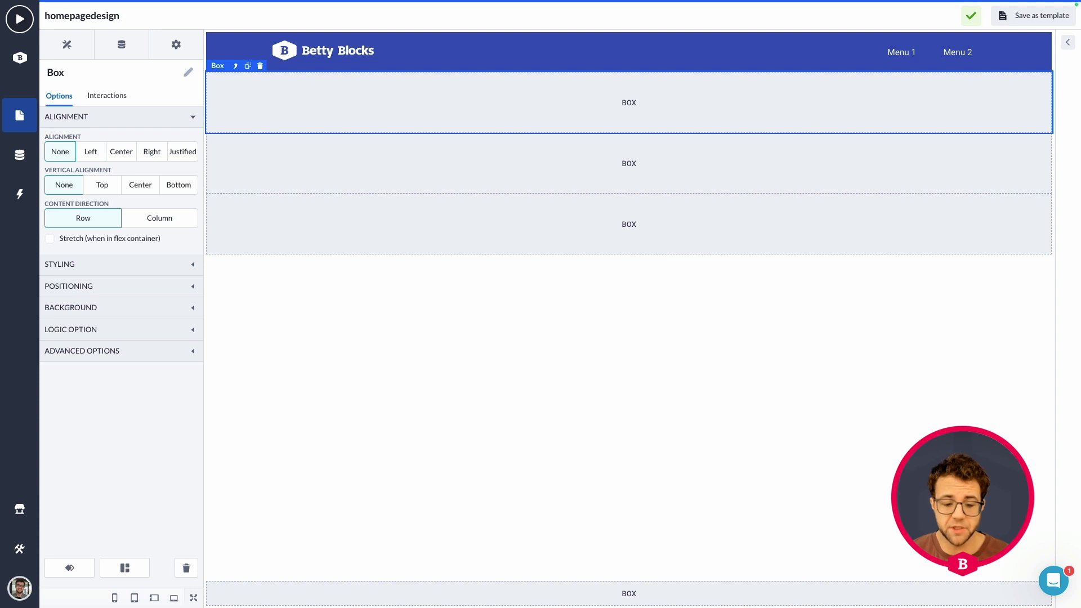
left_click(448, 44)
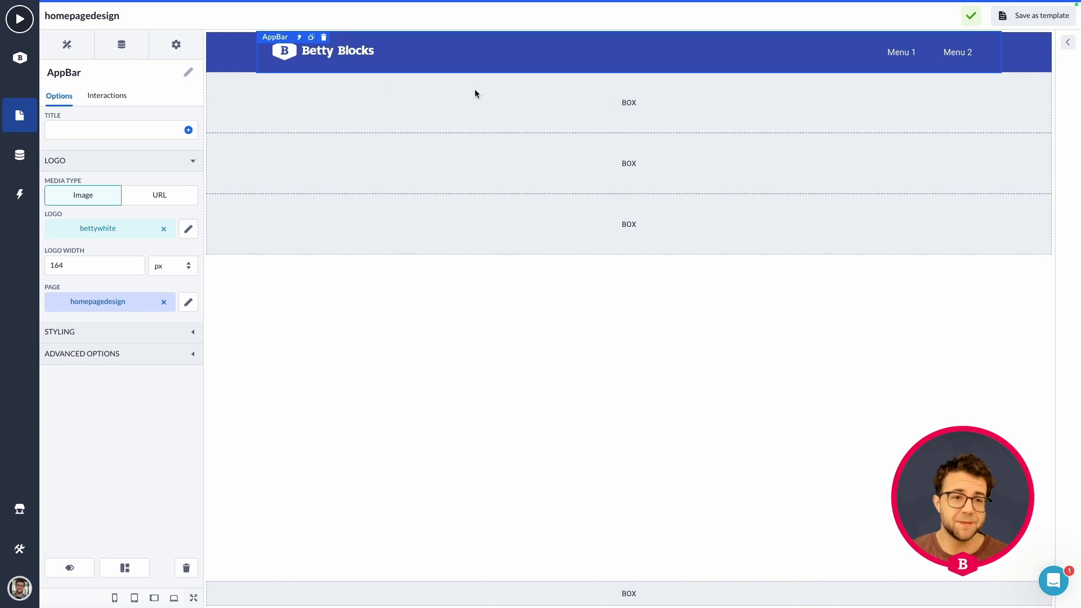
Examine the navigation bar's menu buttons on the Home page and return to the homepagedesign page
left_click(901, 52)
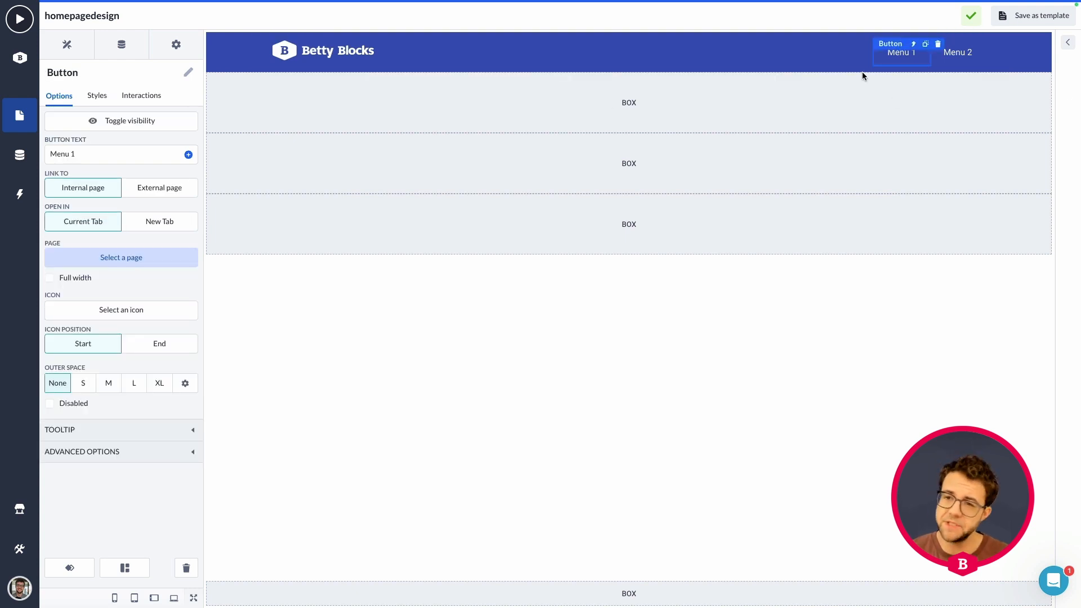
left_click(17, 117)
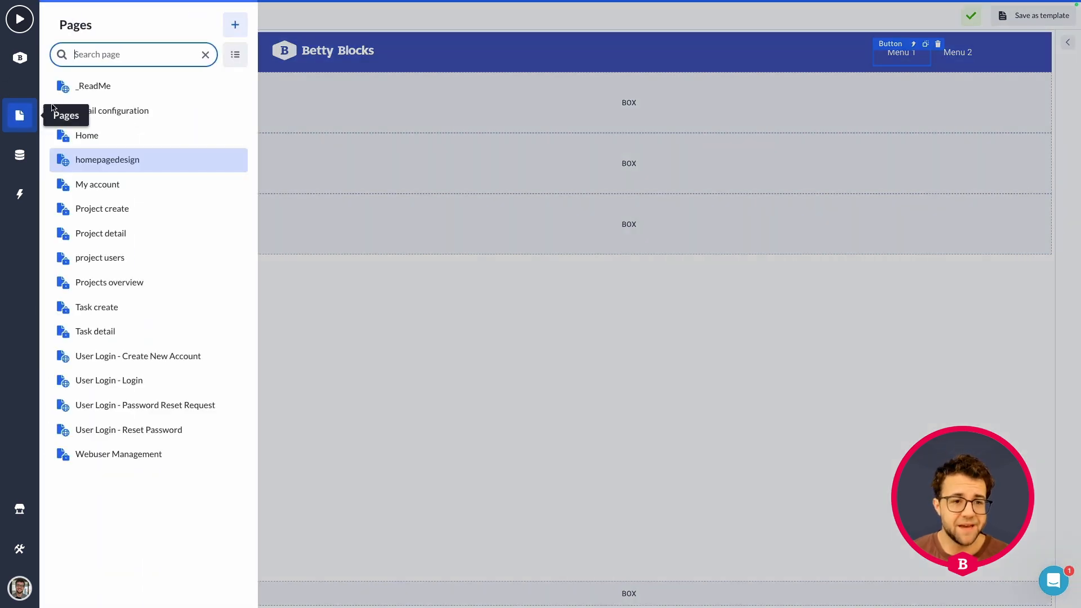
left_click(116, 144)
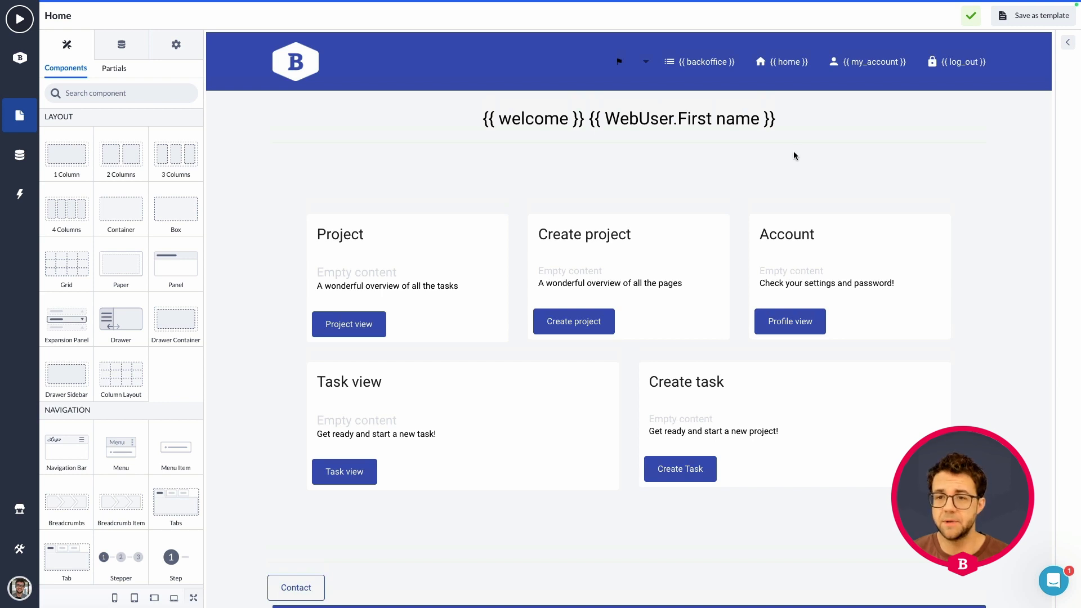
scroll(805, 140, "down", 1)
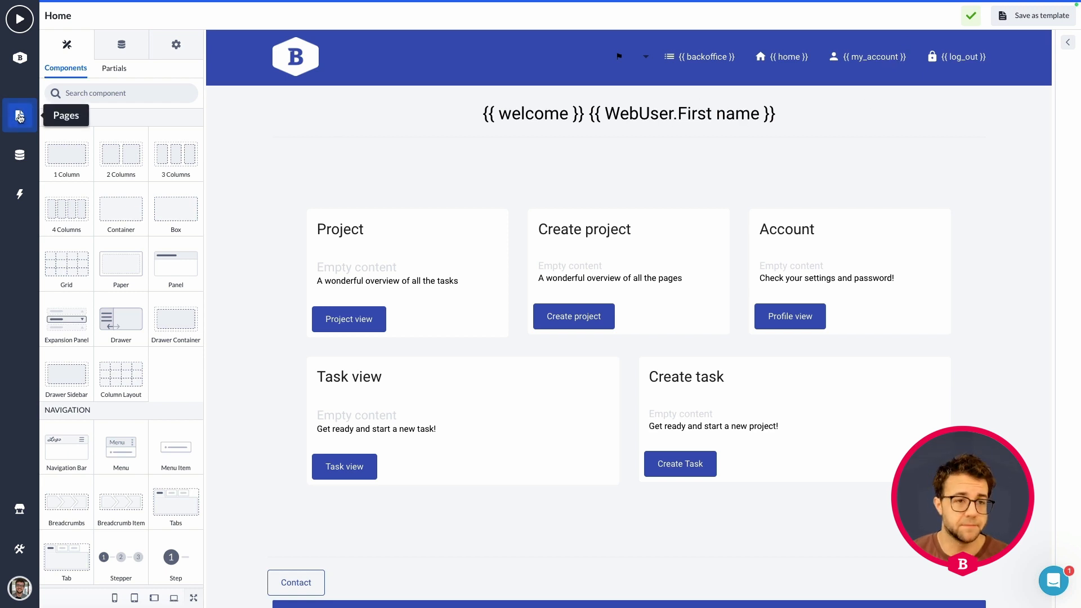
left_click(23, 117)
left_click(129, 164)
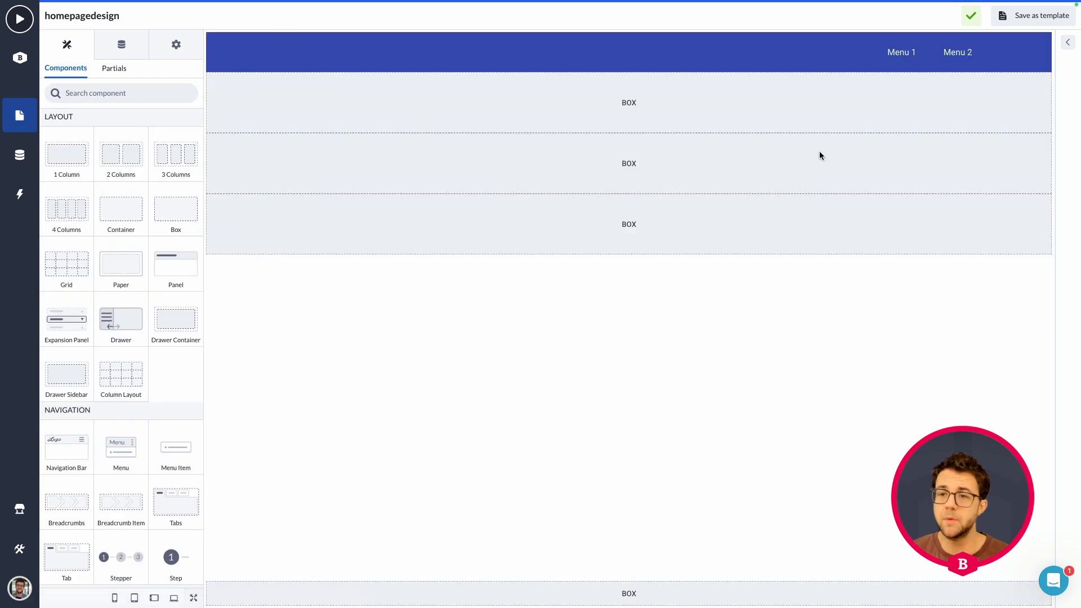
Set the corner rounding of the Menu 1 button to 50 in its styles
left_click(895, 53)
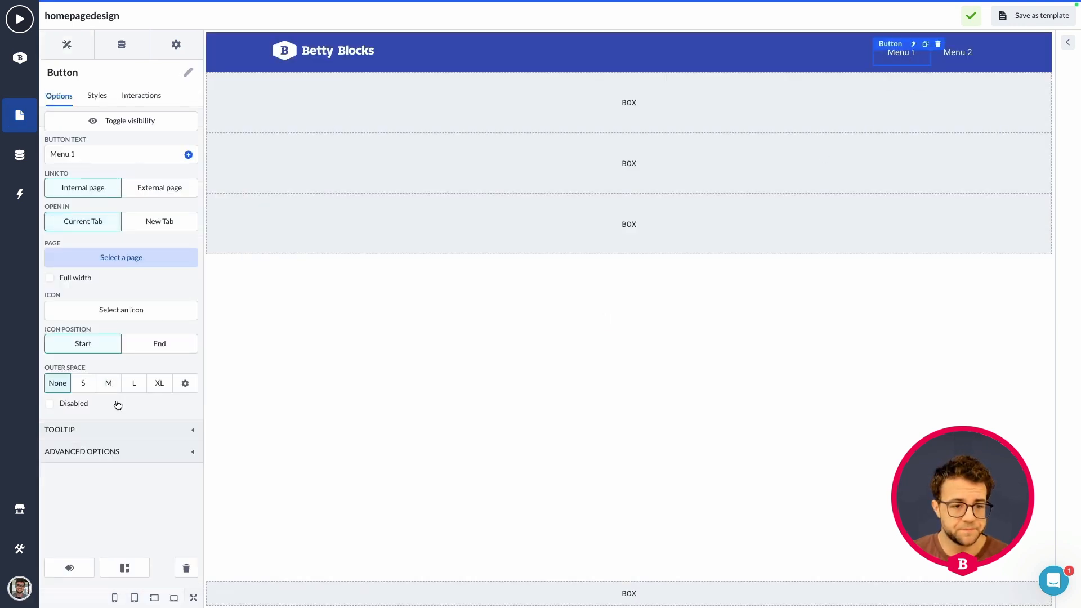
left_click(98, 96)
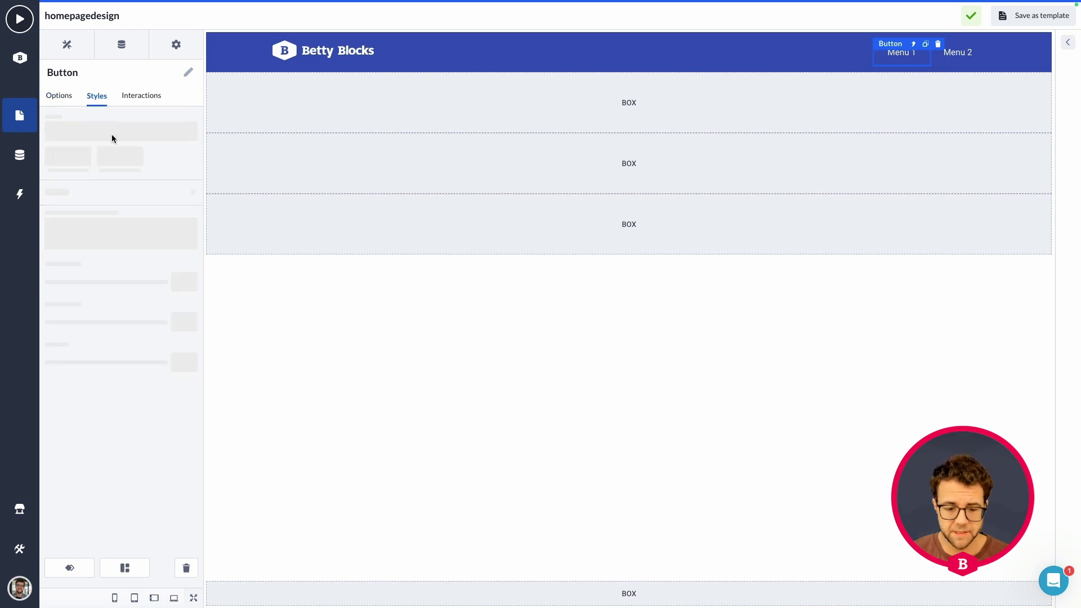
scroll(127, 205, "down", 1)
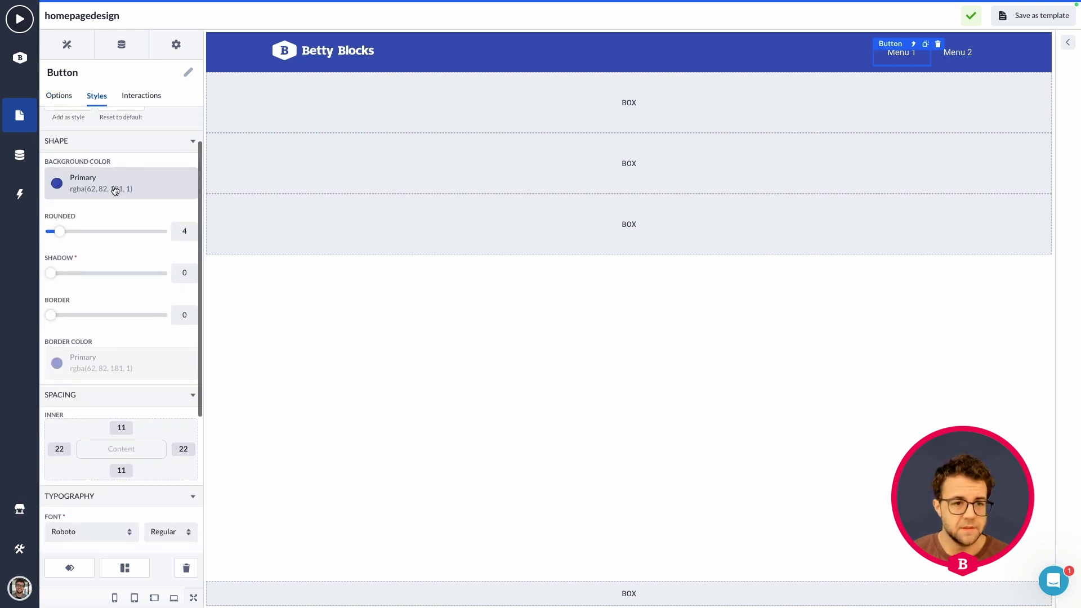
scroll(113, 188, "up", 1)
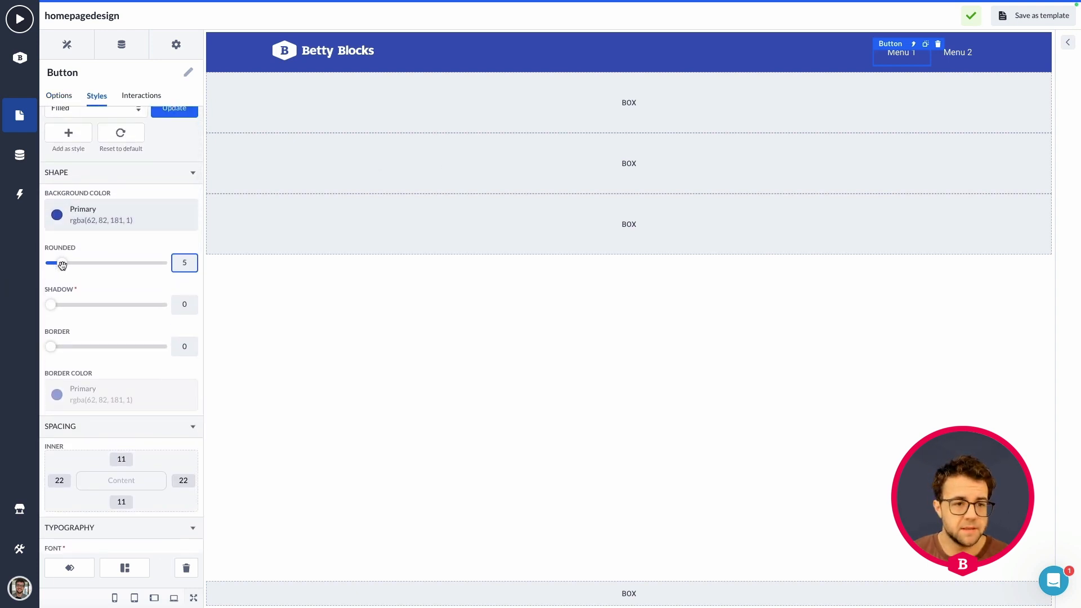
left_click_drag(63, 262, 183, 265)
Make the Menu 1 button's background color fully transparent by lowering its alpha to 0
left_click(116, 219)
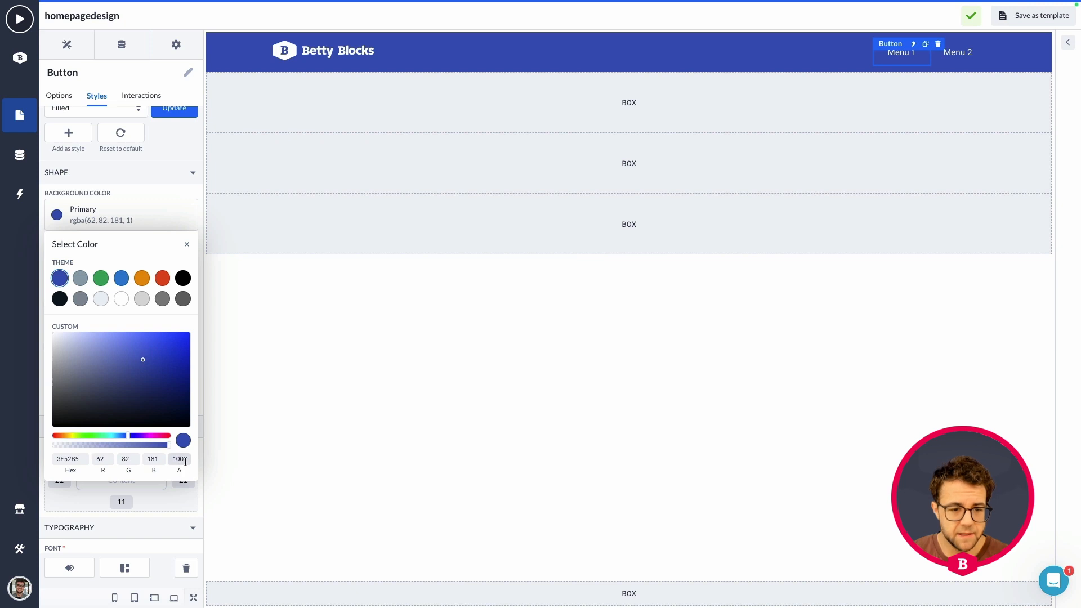
left_click(166, 445)
left_click_drag(166, 448, 41, 449)
left_click(312, 337)
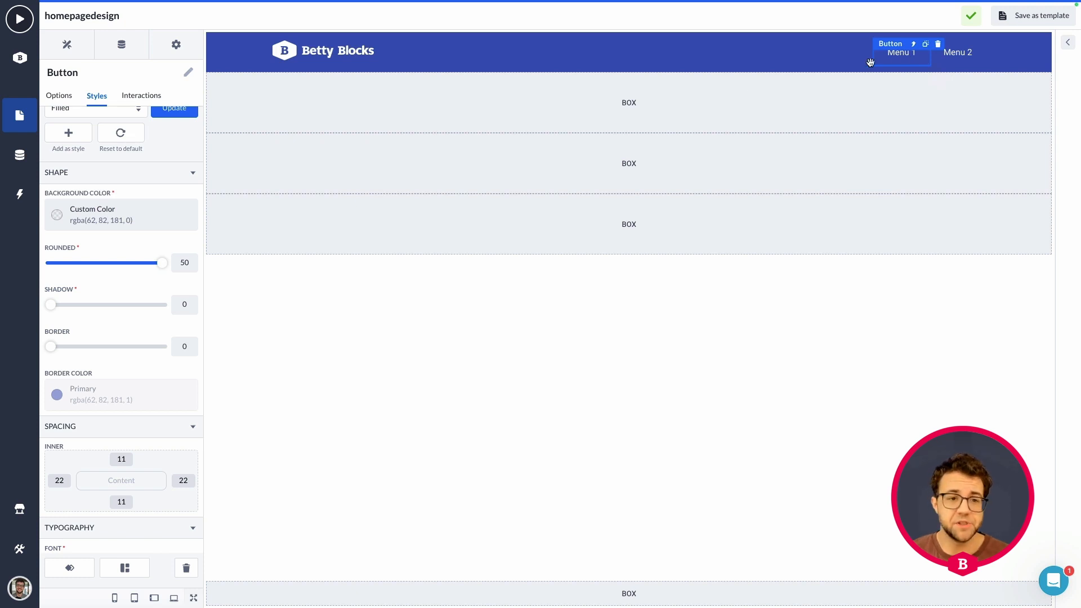
Save the Menu 1 button's styling as a new style named Navigation menu button
scroll(163, 214, "down", 2)
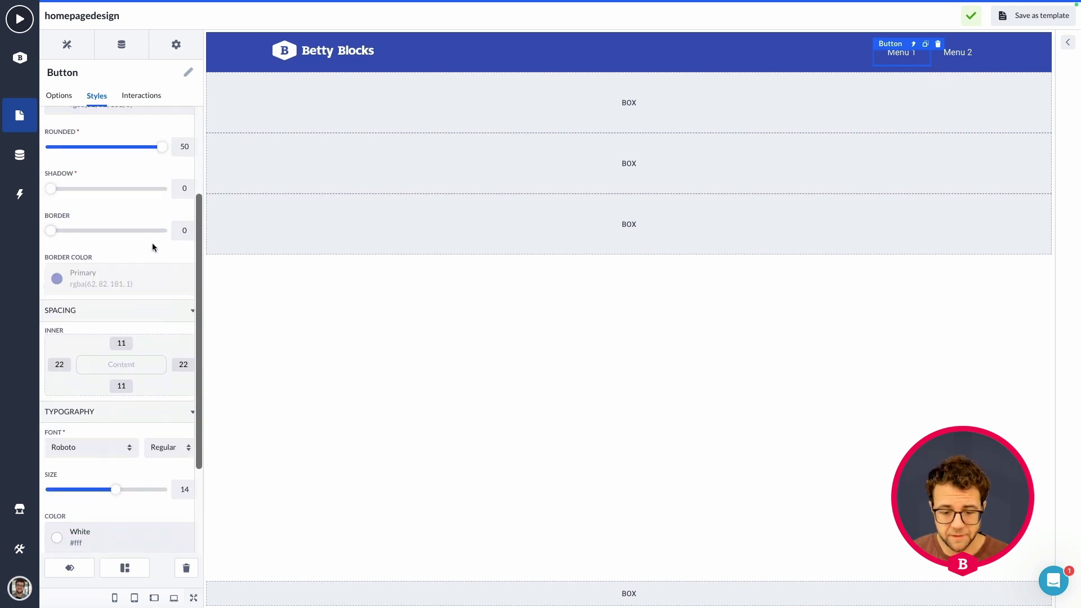
scroll(152, 242, "down", 3)
scroll(148, 283, "up", 5)
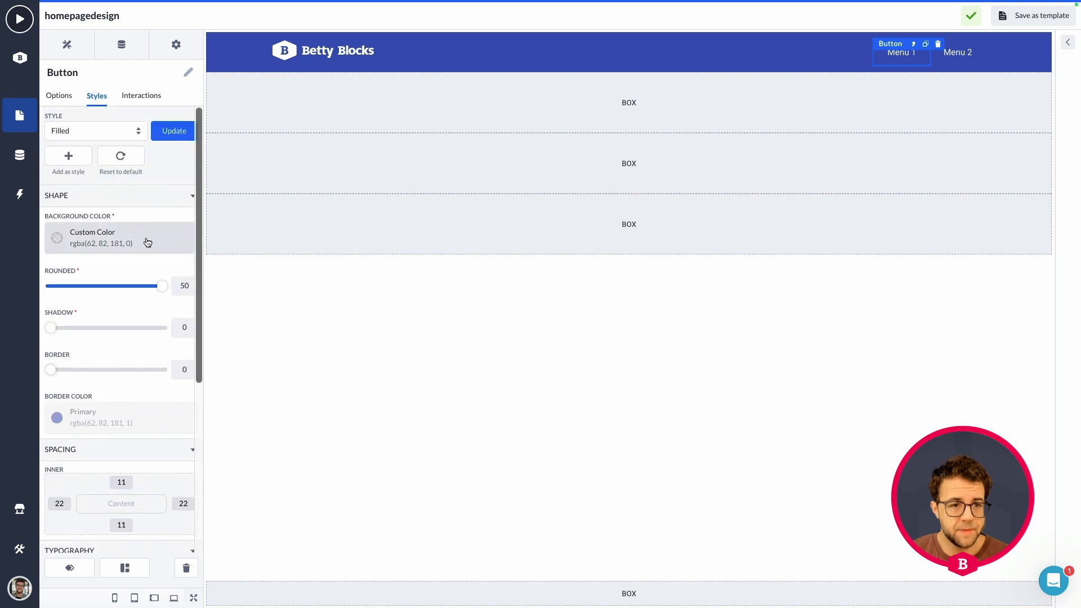
left_click(70, 155)
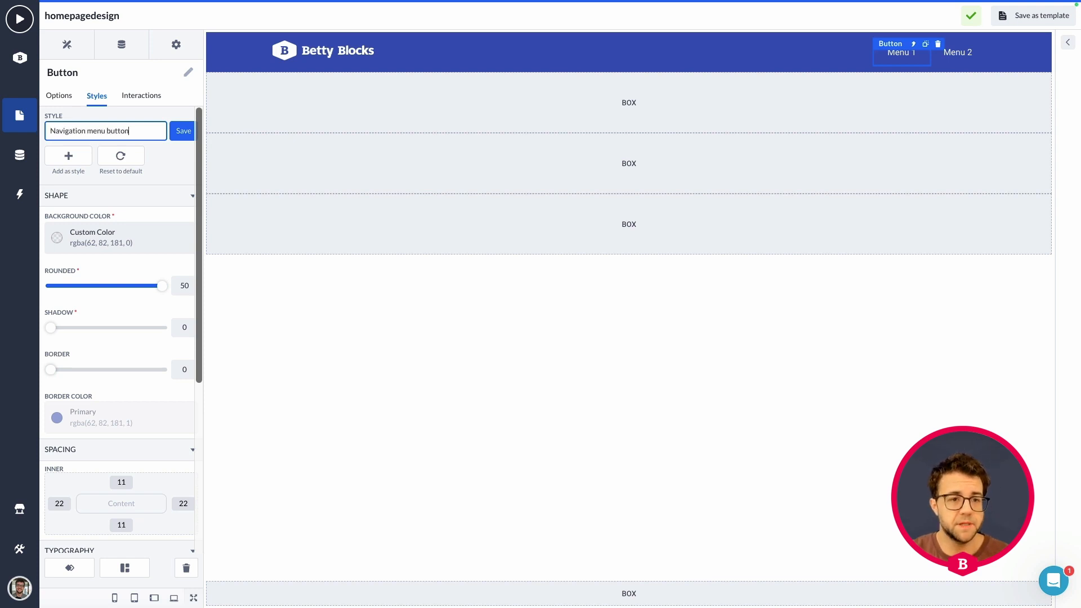
left_click(184, 131)
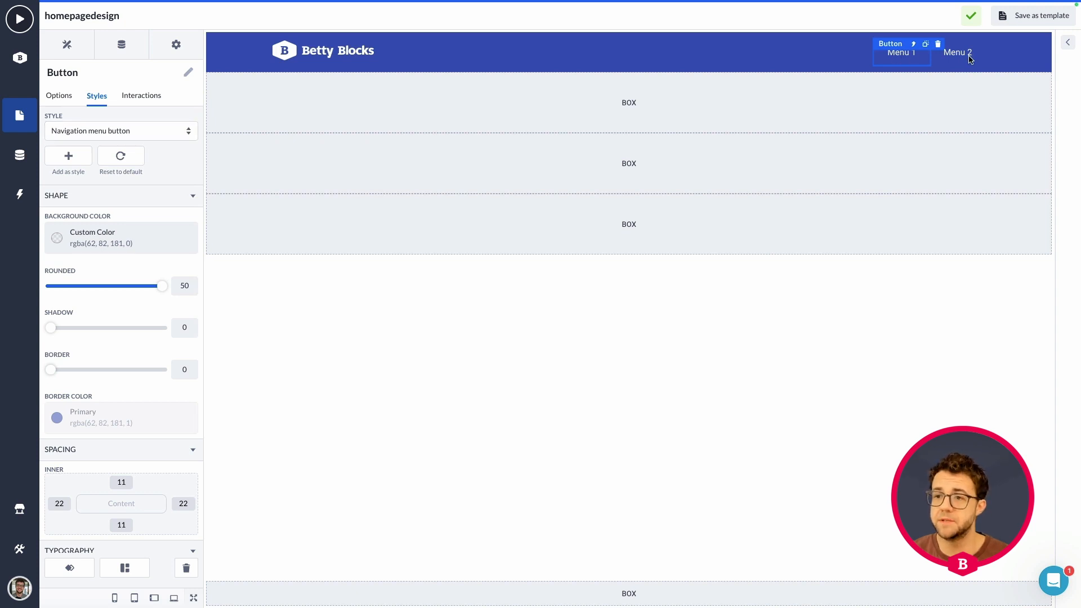
Set the left inner spacing of the Menu 1 button to 0
scroll(86, 364, "down", 5)
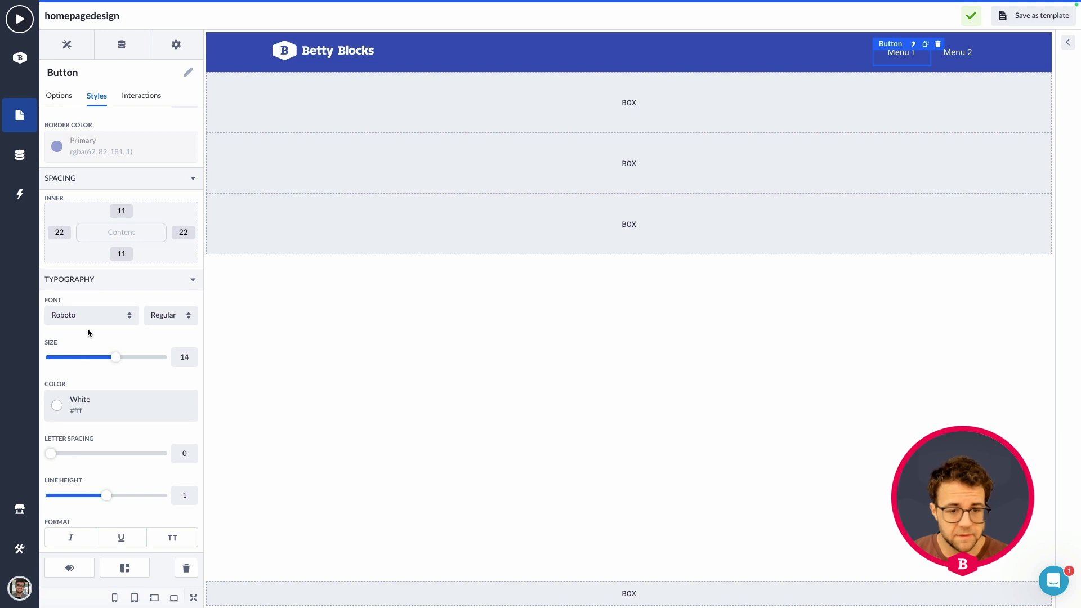
scroll(88, 332, "up", 3)
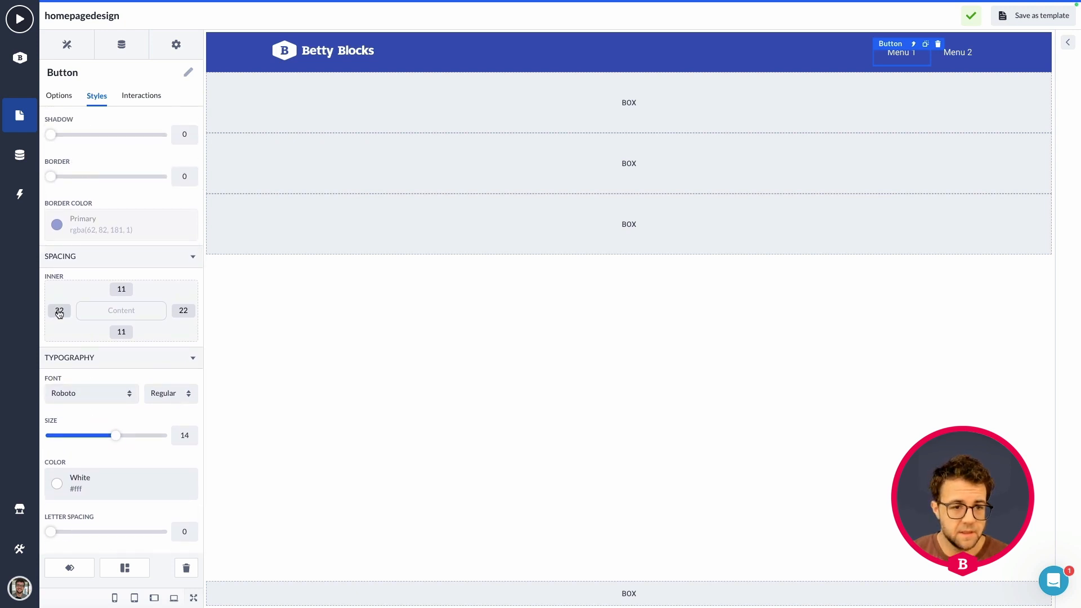
left_click(59, 311)
left_click_drag(111, 383, 63, 386)
left_click(362, 385)
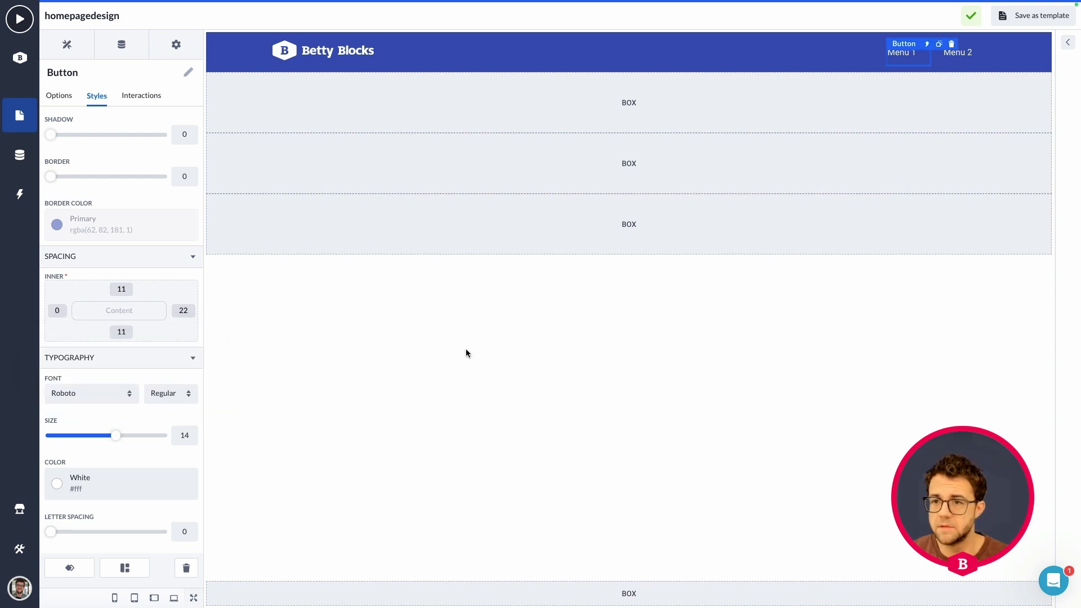
Set the left inner spacing of the Menu 1 button to 10
left_click(59, 314)
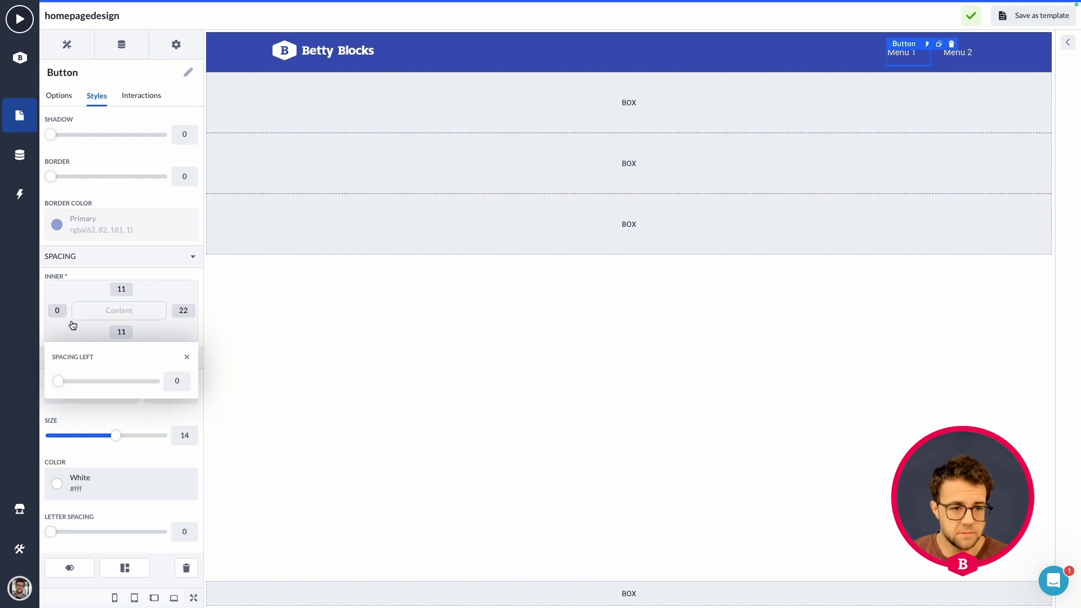
left_click_drag(58, 382, 82, 385)
left_click(657, 387)
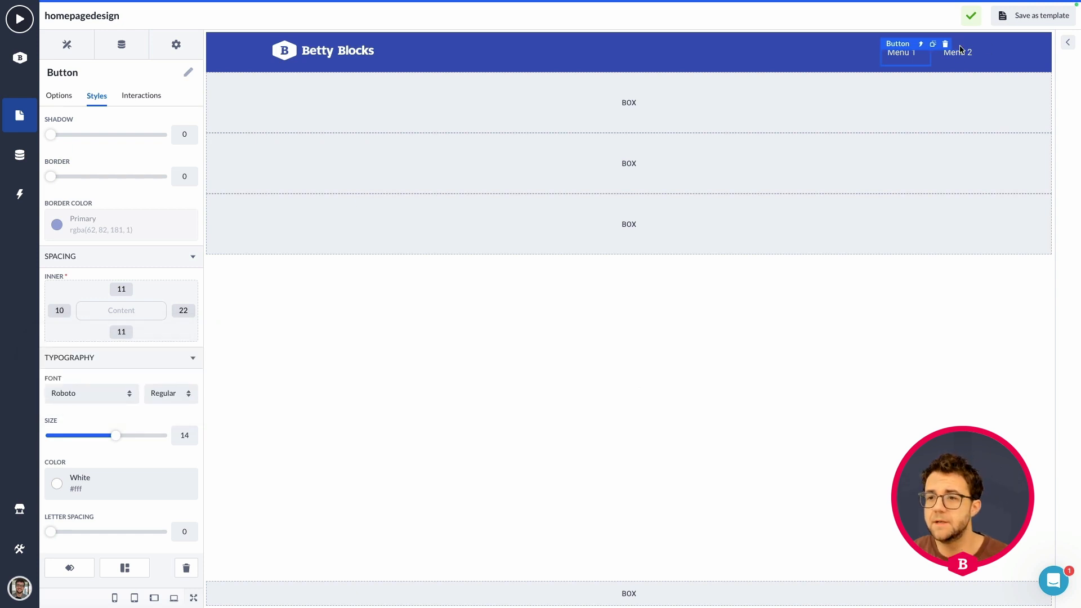
Duplicate the Menu 1 button three times in the navigation bar and delete the Menu 2 button
left_click(932, 44)
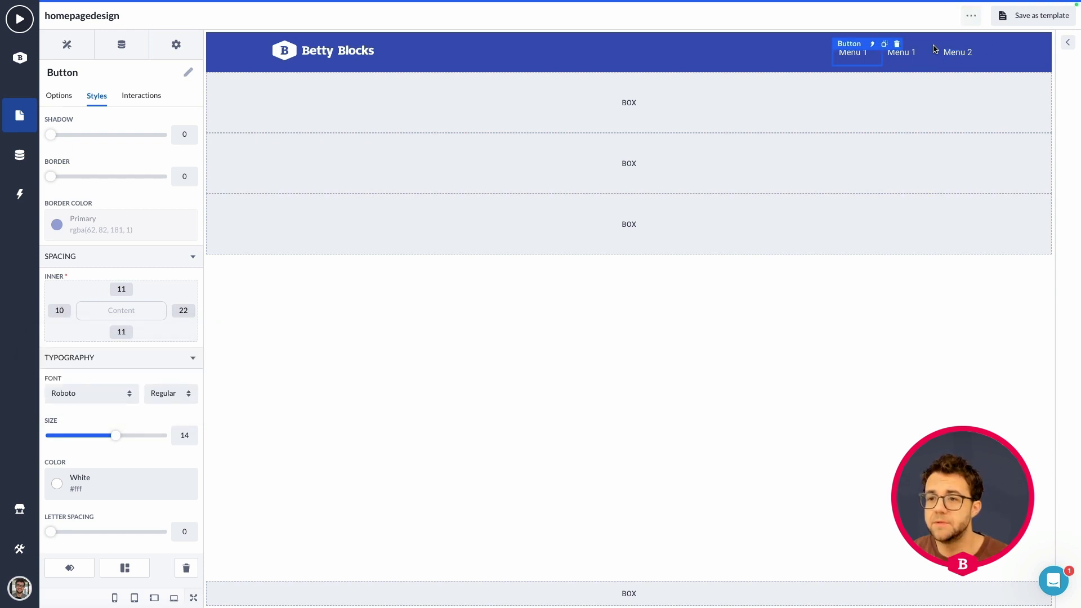
left_click(882, 45)
left_click(835, 44)
left_click(986, 53)
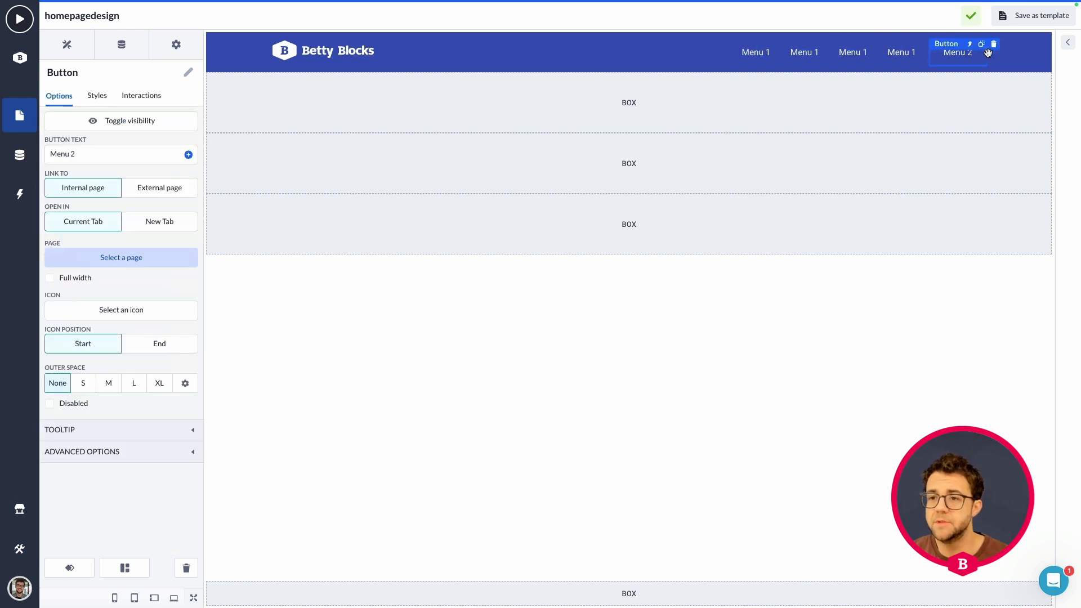
left_click(993, 44)
left_click(686, 110)
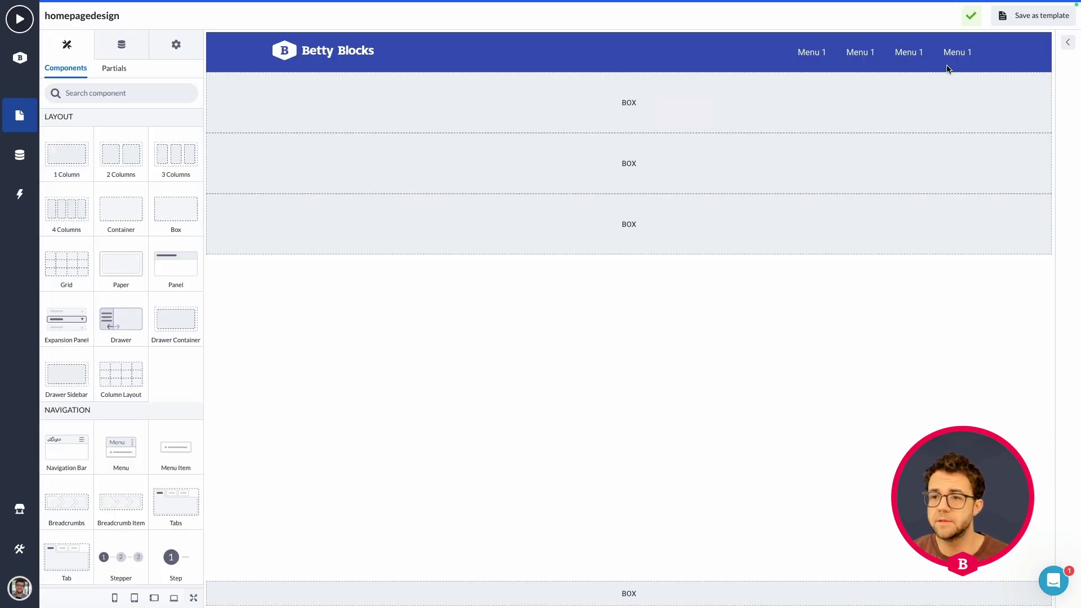
Change the text of the first two navigation bar buttons to Projects and Tasks
left_click(808, 56)
left_click_drag(149, 155, 42, 153)
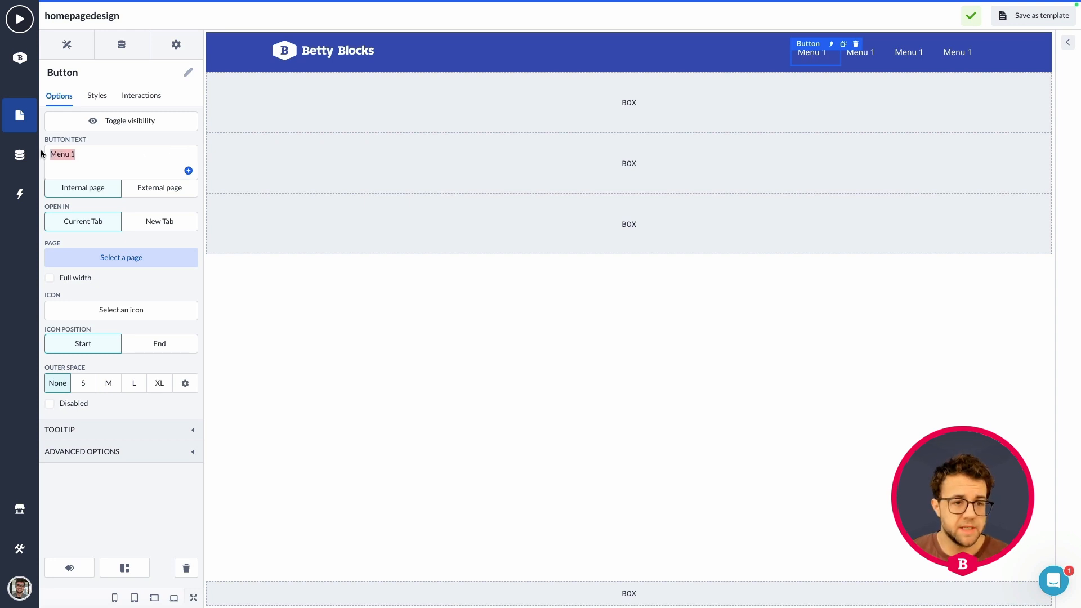
type("Project")
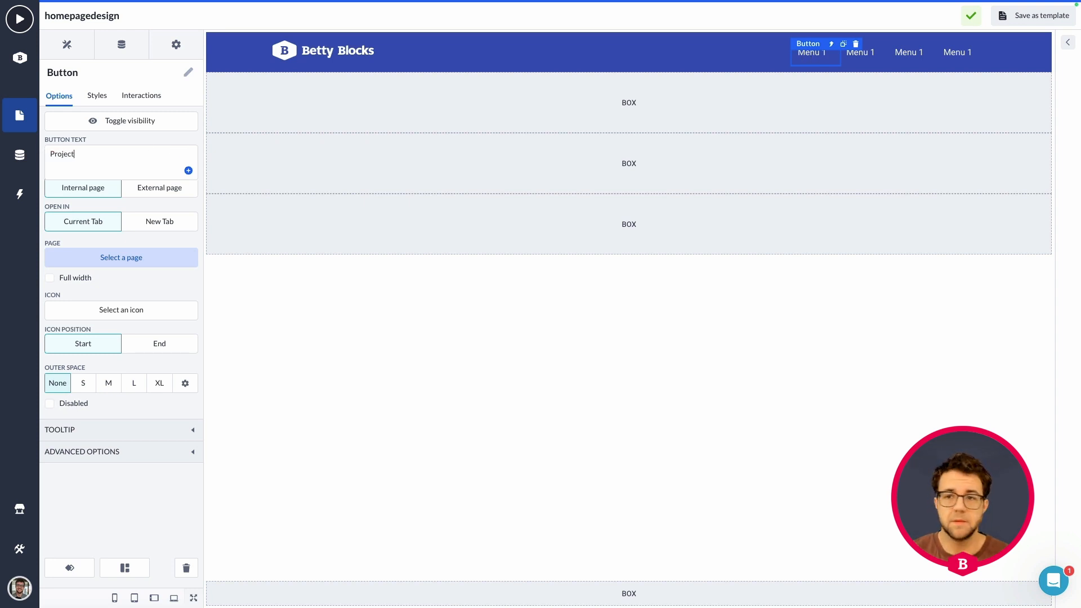
type("s")
left_click(860, 56)
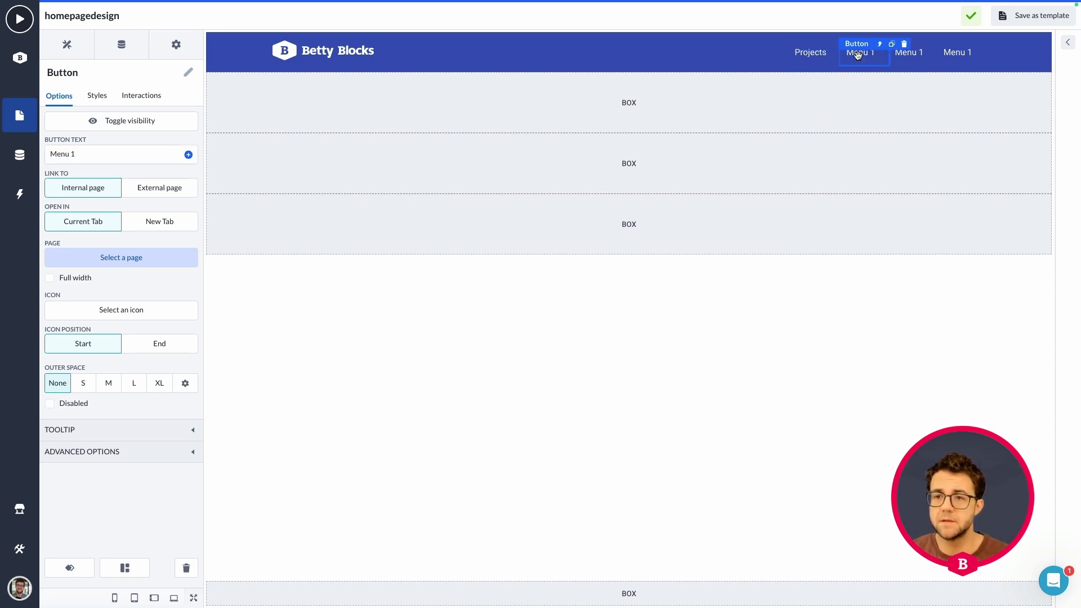
left_click_drag(98, 158, 35, 156)
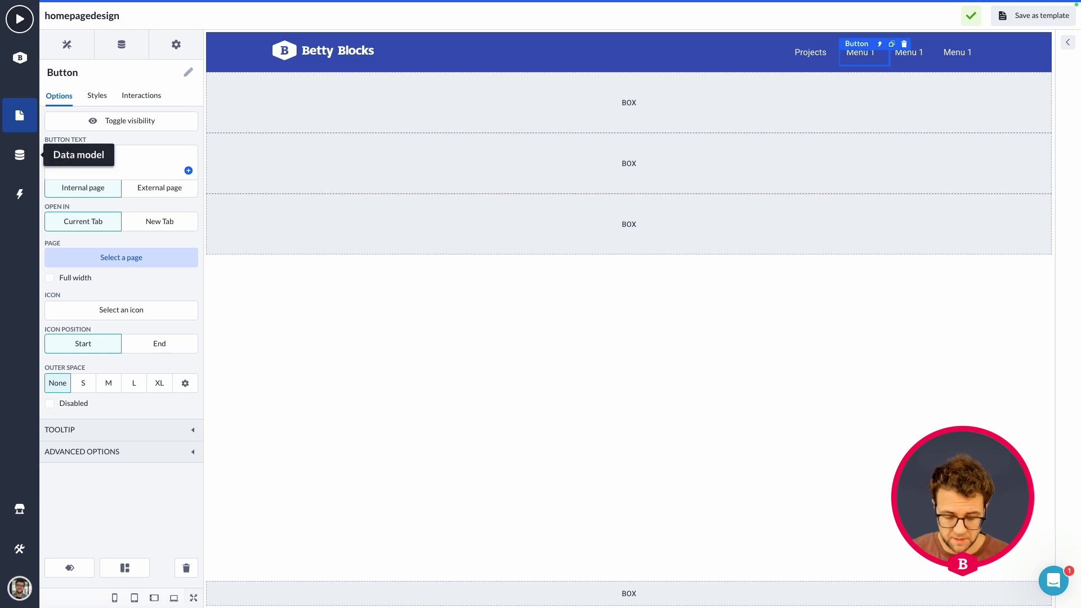
type("Tasks")
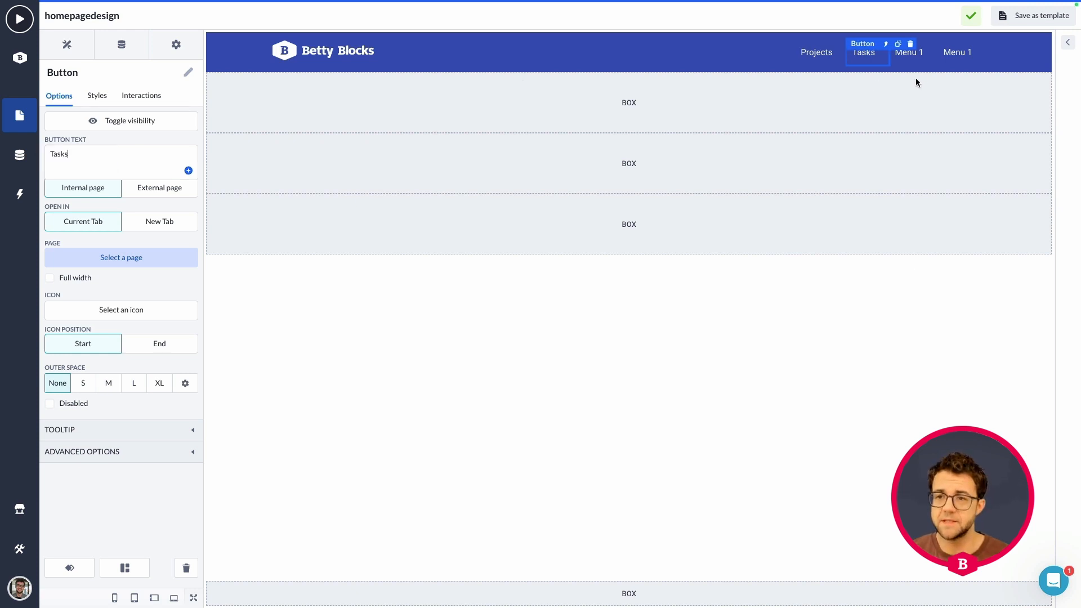
Change the text of the two remaining Menu 1 buttons to My account and Contact
left_click(917, 62)
left_click_drag(124, 175, 45, 155)
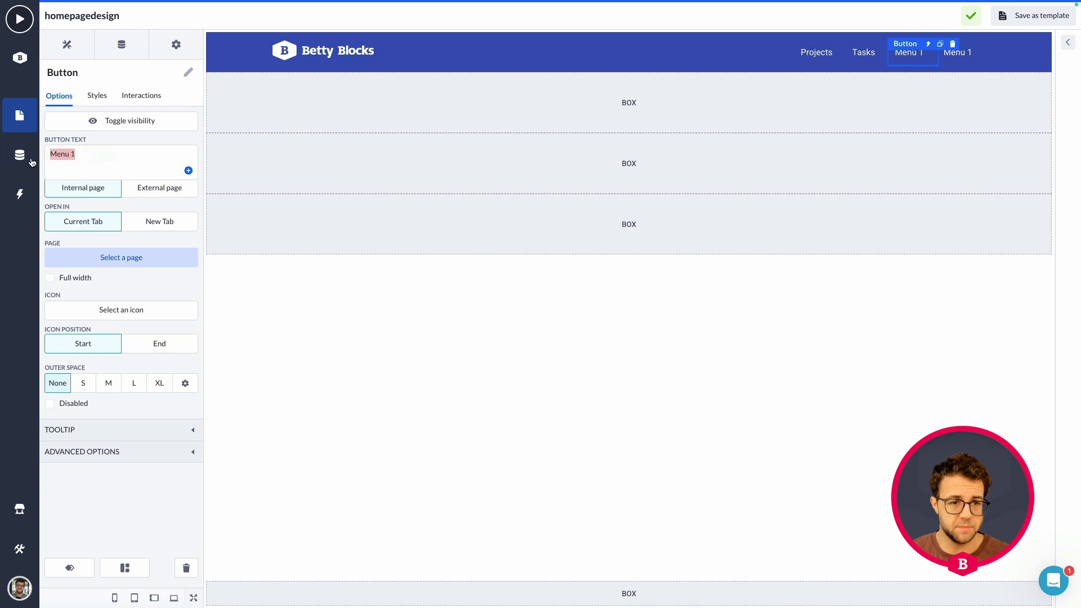
type("My account")
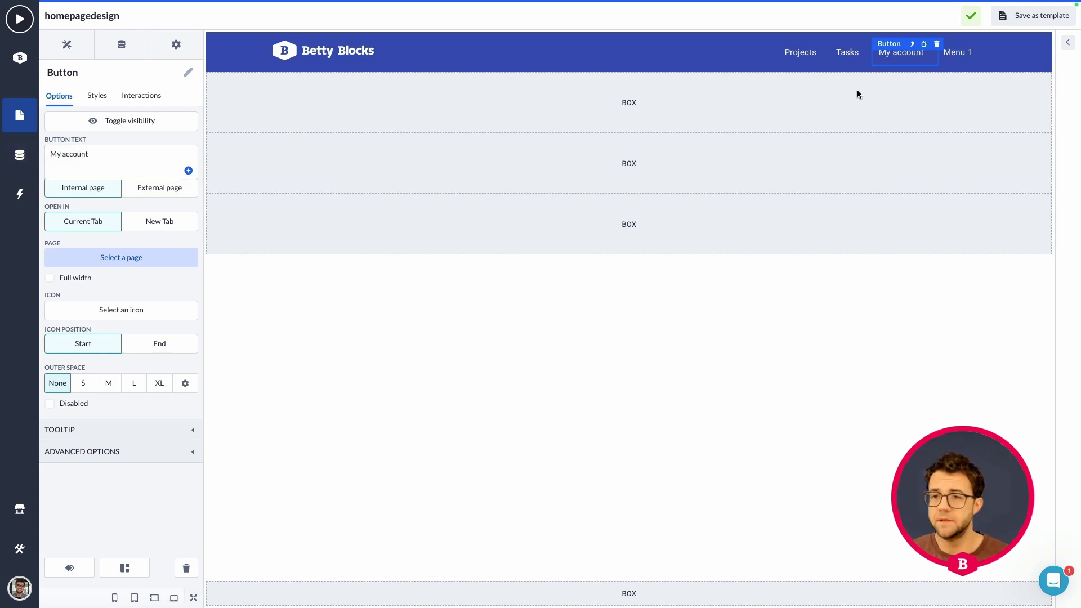
left_click(963, 57)
left_click_drag(86, 153, 48, 155)
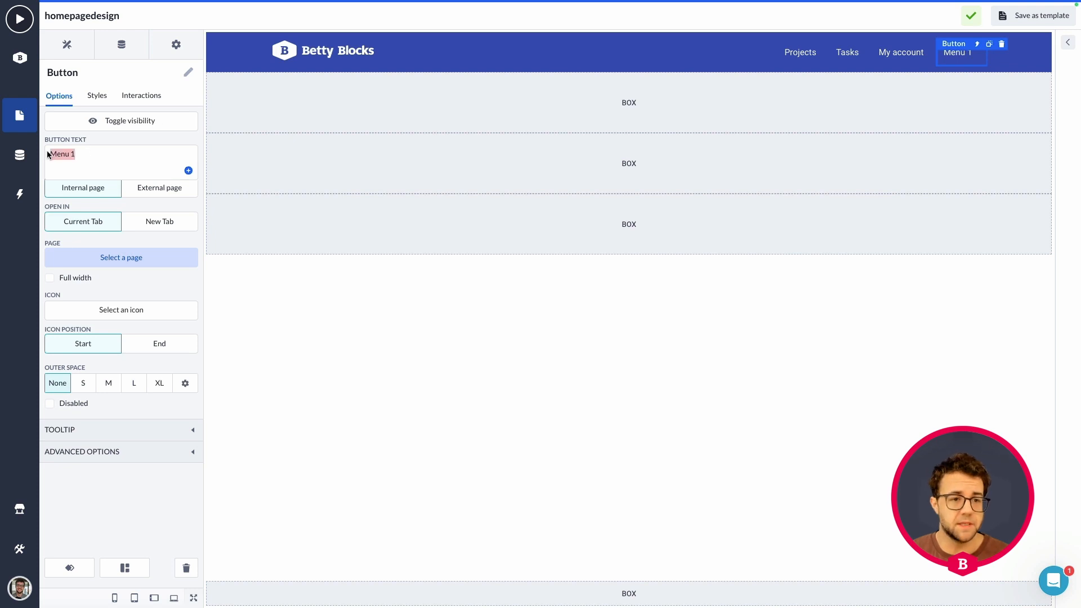
type("Contact")
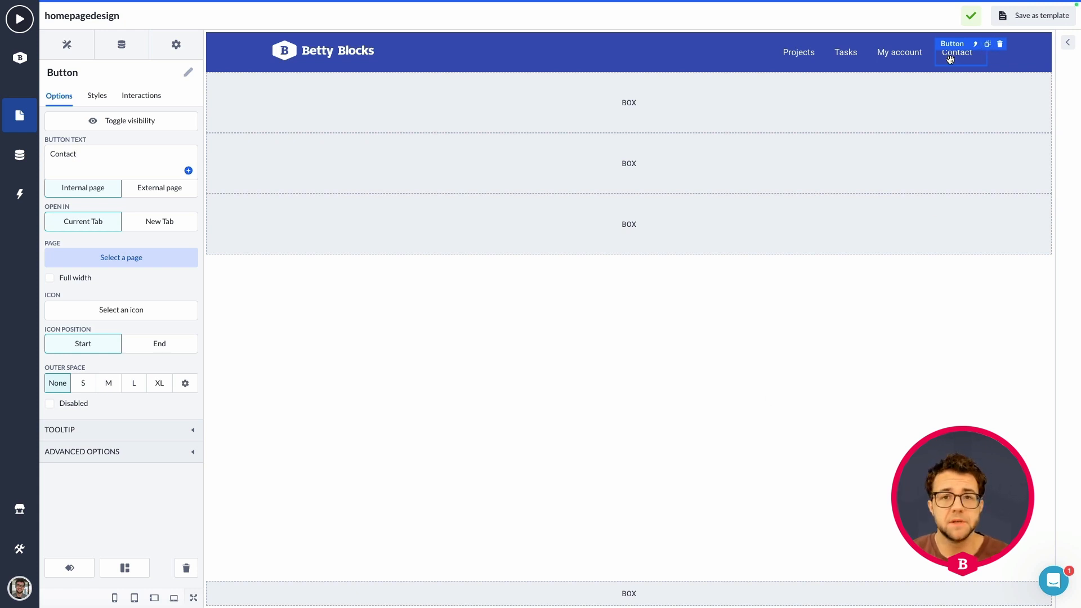
Duplicate the Contact button in the navigation bar and select the last copy
left_click(986, 44)
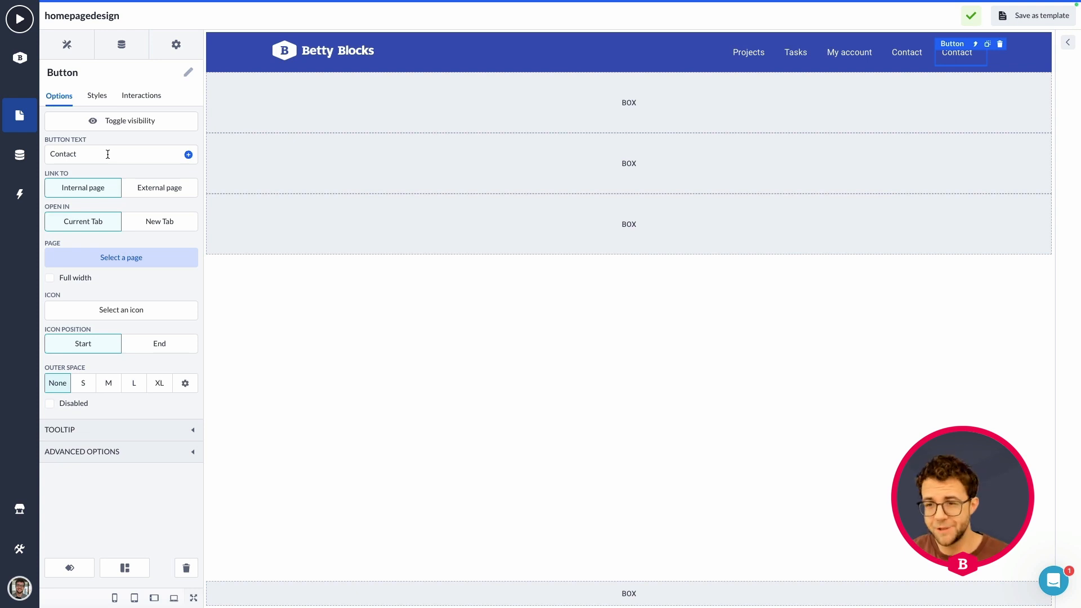
left_click_drag(110, 155, 51, 154)
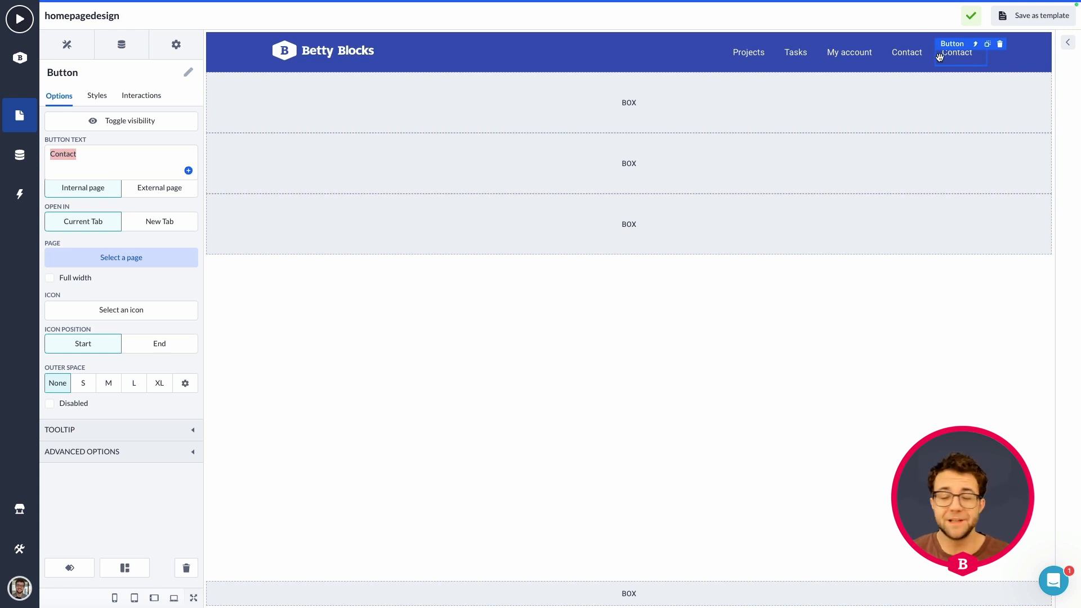
left_click(899, 58)
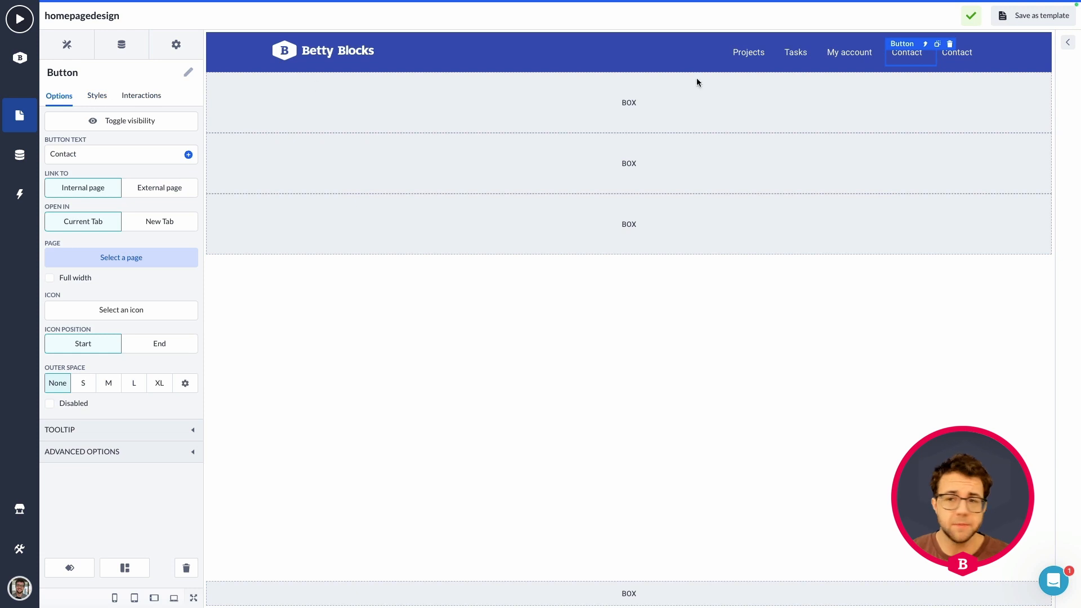
left_click(970, 57)
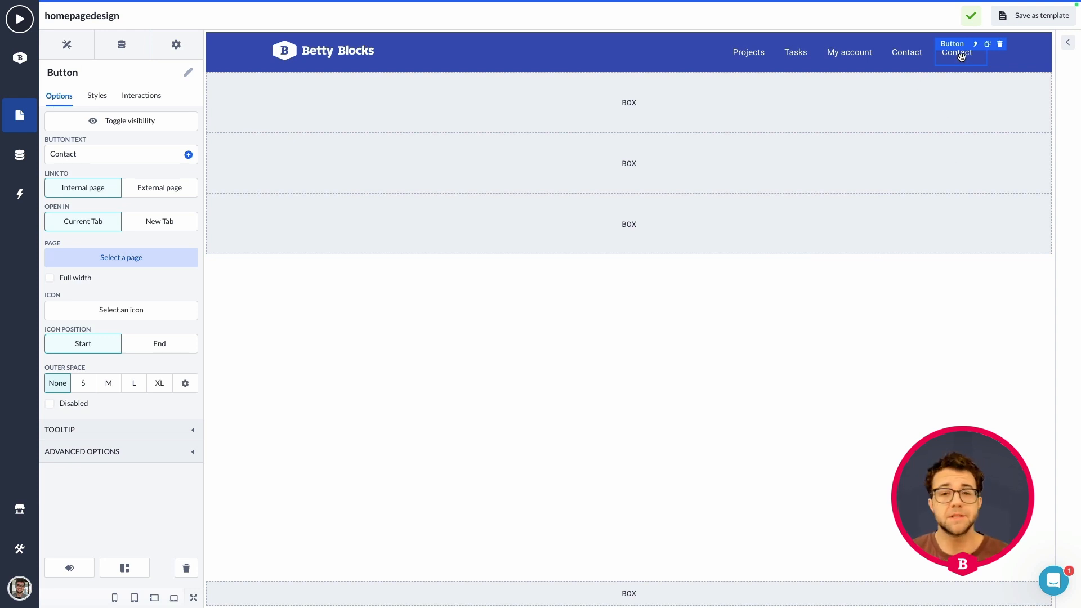
Update the saved Navigation menu button style with the Projects button's current styling
left_click(750, 58)
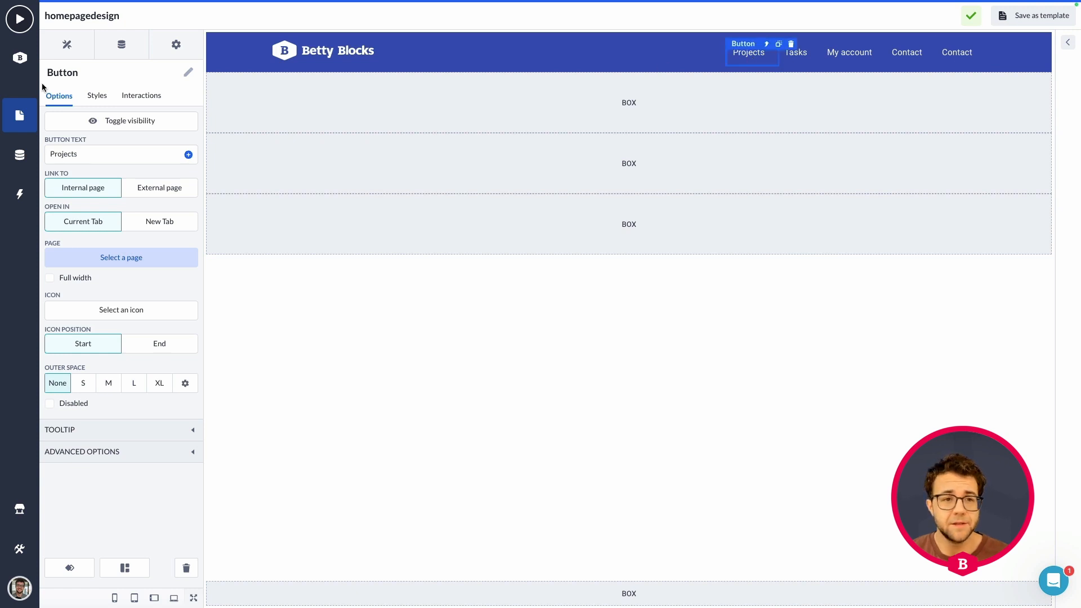
left_click(101, 97)
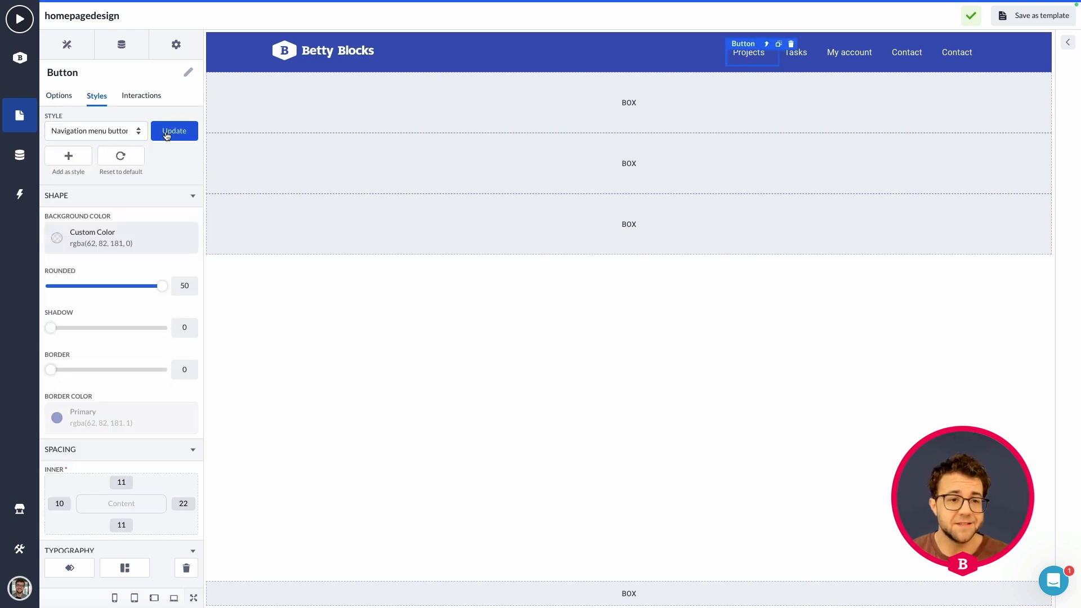
left_click(177, 132)
Change the text of the last Contact button in the navigation bar to Log out
left_click(956, 57)
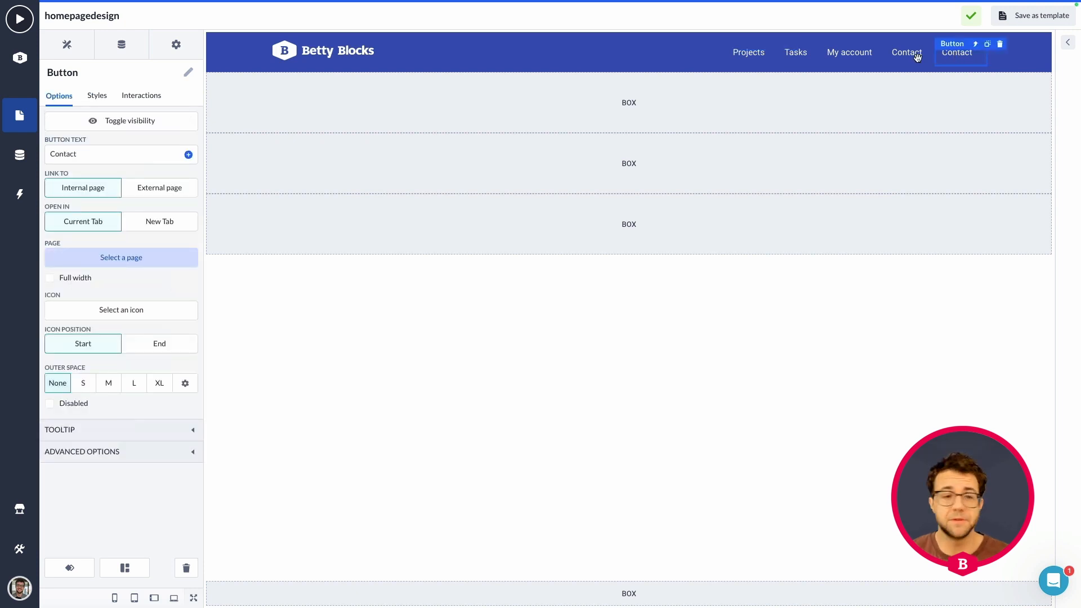
left_click_drag(77, 154, 48, 155)
type("L")
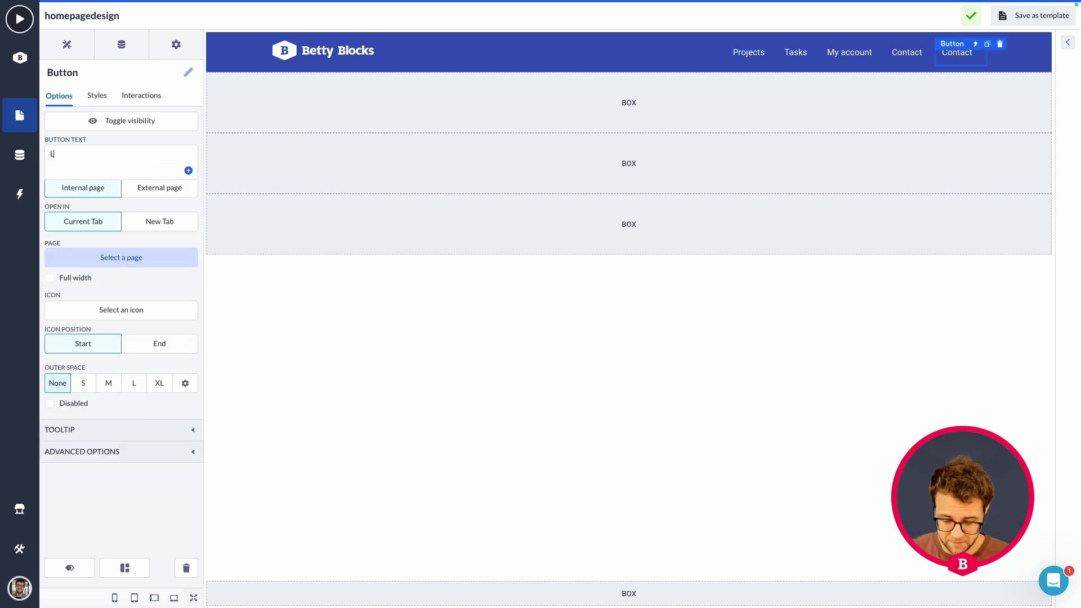
type("og out")
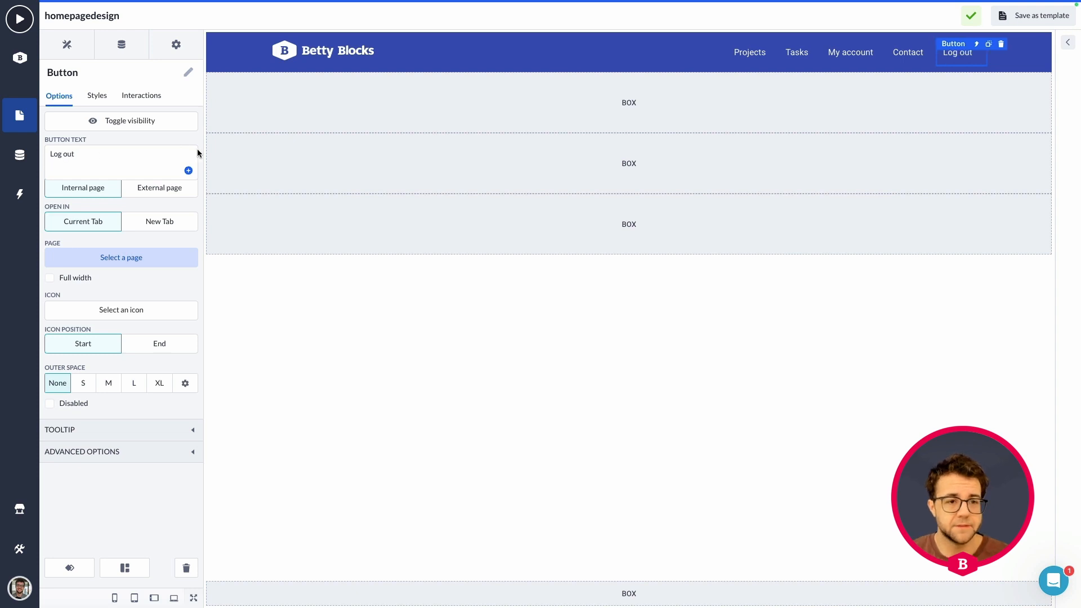
left_click(526, 309)
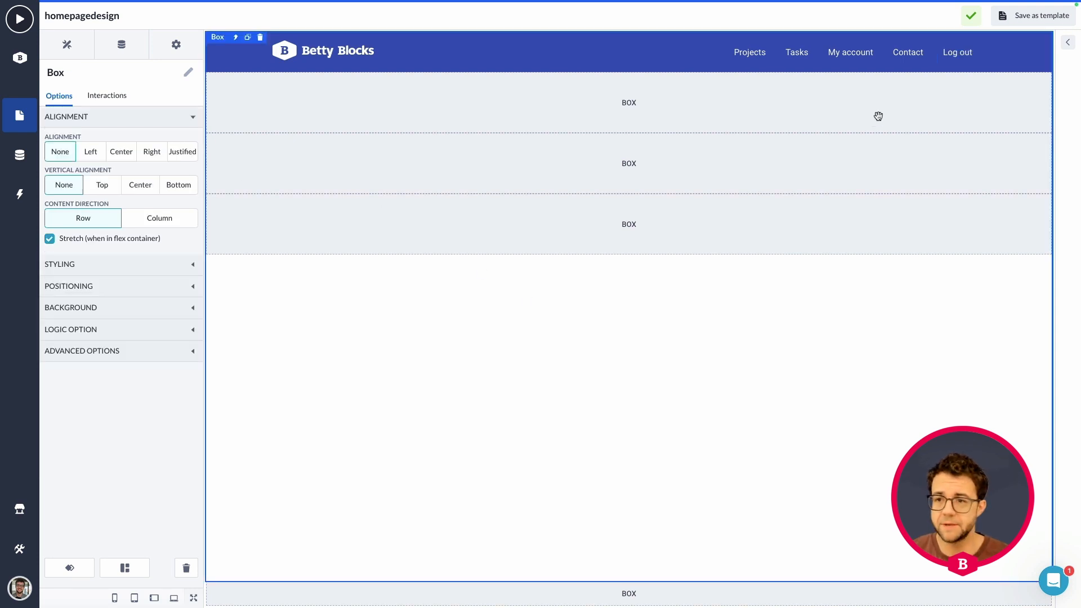
Add the Assignment icon to the Projects button
left_click(739, 53)
left_click(133, 311)
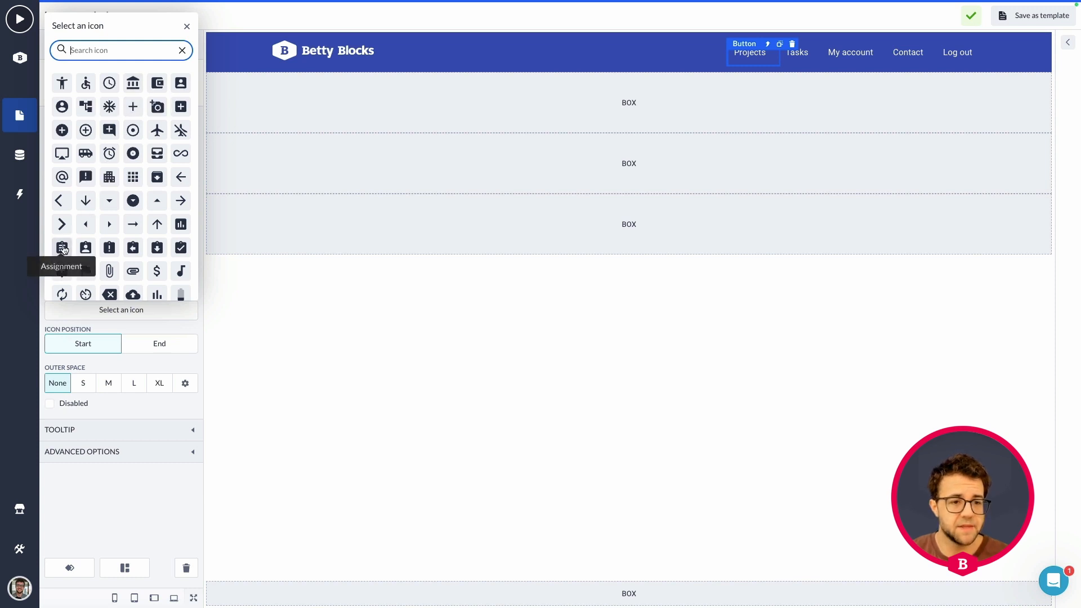
scroll(138, 172, "down", 1)
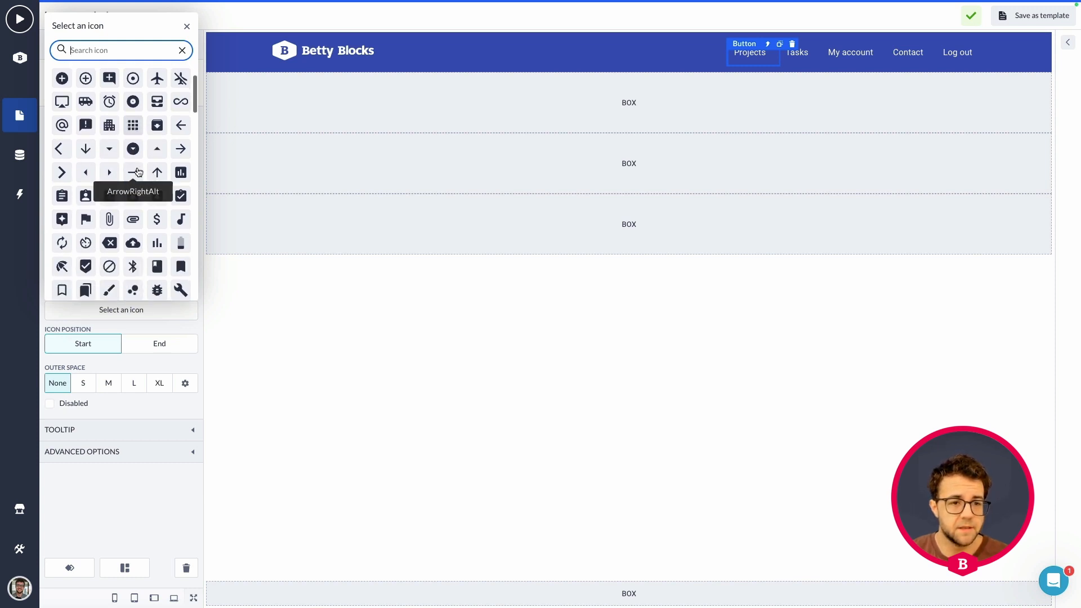
left_click(61, 196)
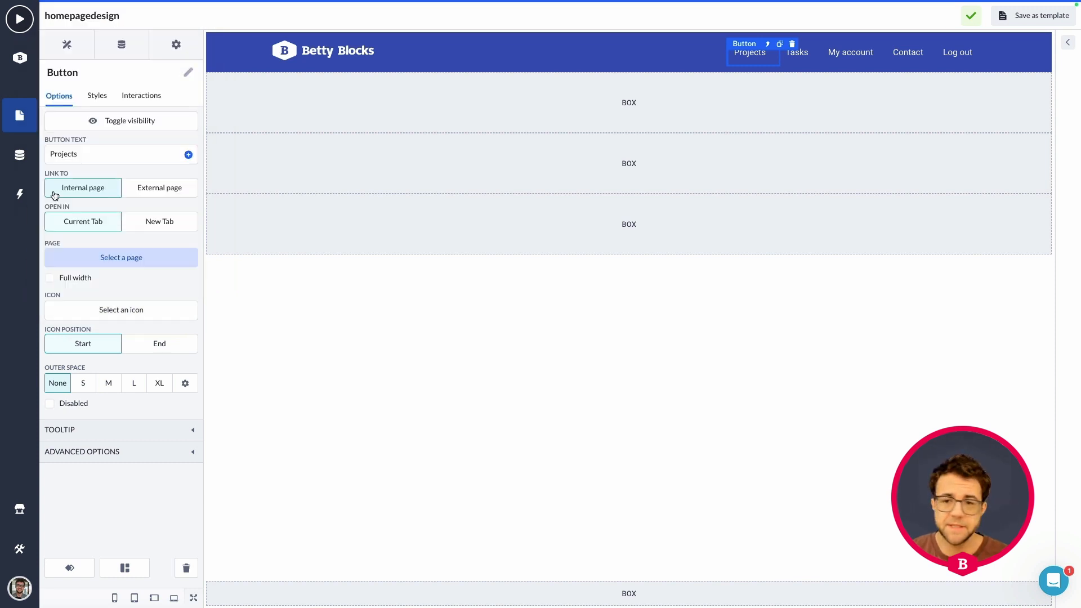
Search the icons for "list" and add the bulleted list icon to the Tasks button
left_click(792, 56)
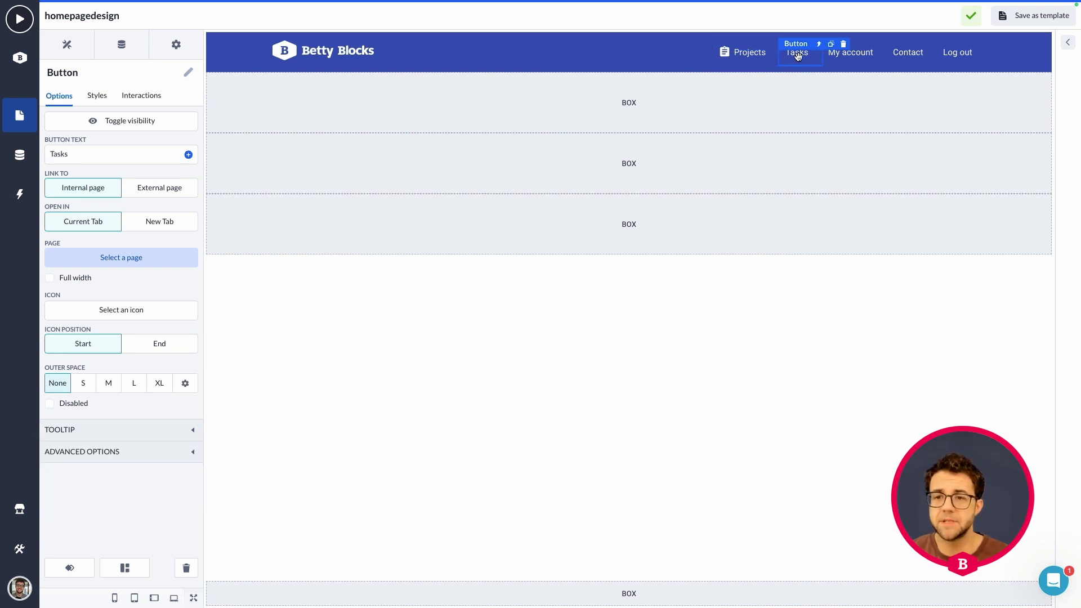
left_click(125, 258)
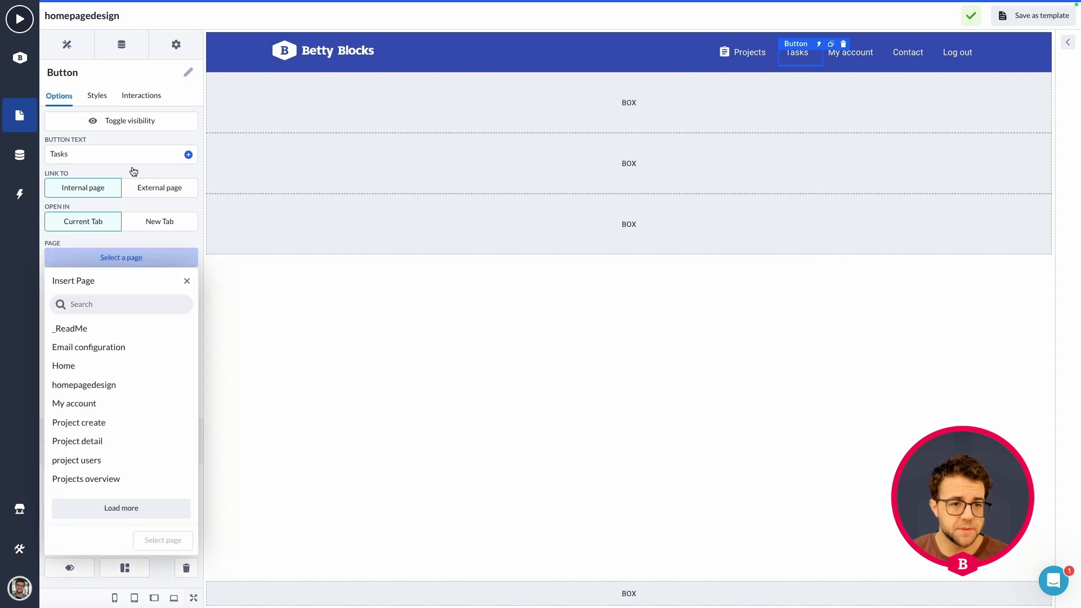
left_click(288, 280)
left_click(147, 310)
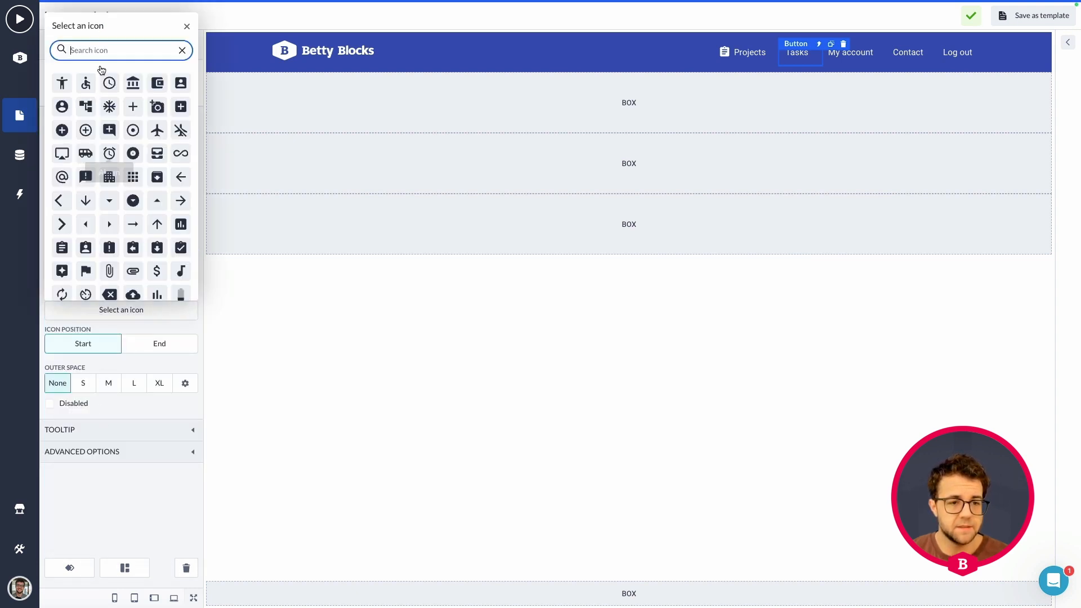
type("list")
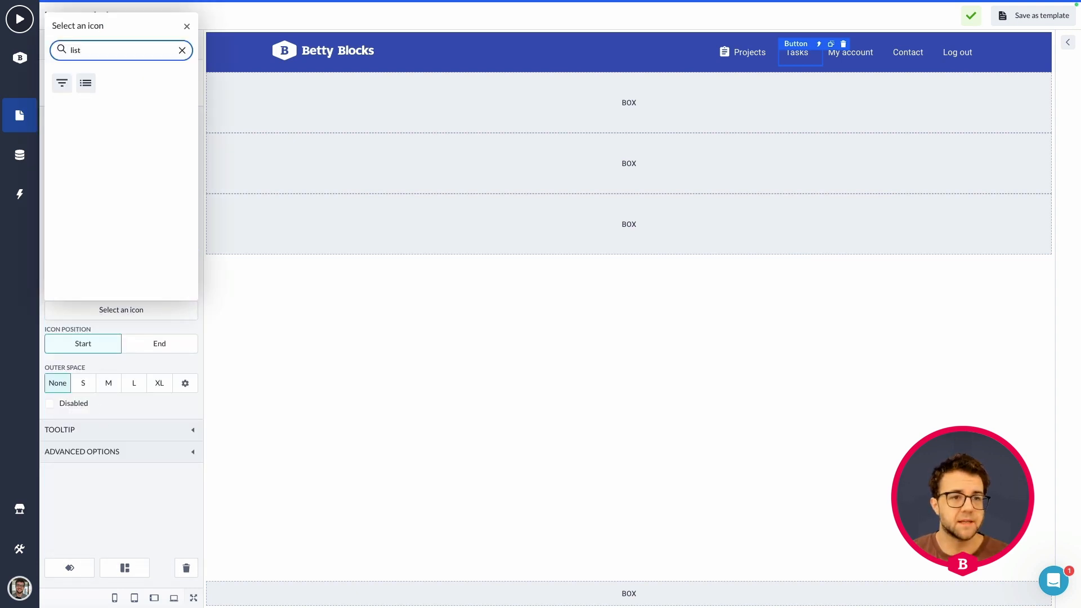
left_click(87, 84)
Search the icons for "person" and add the person icon to the My account button
left_click(854, 54)
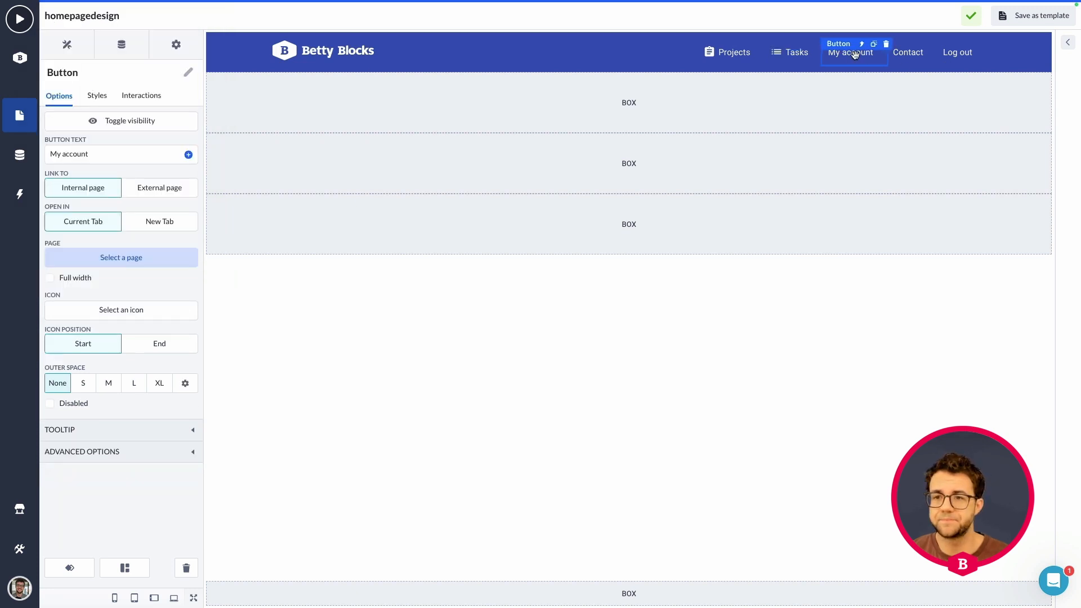
left_click(108, 265)
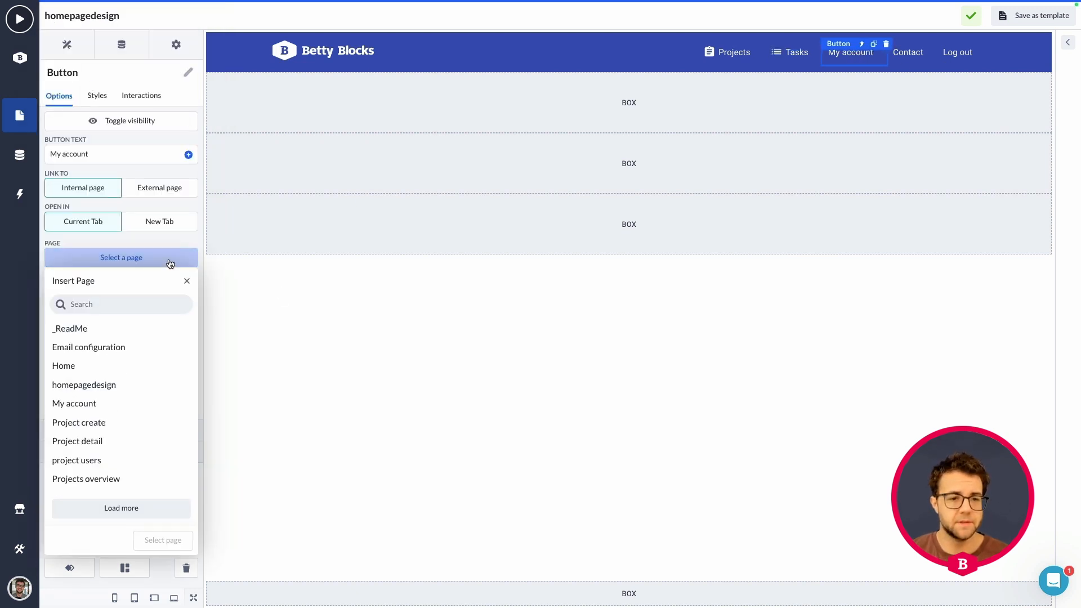
left_click(274, 305)
left_click(117, 317)
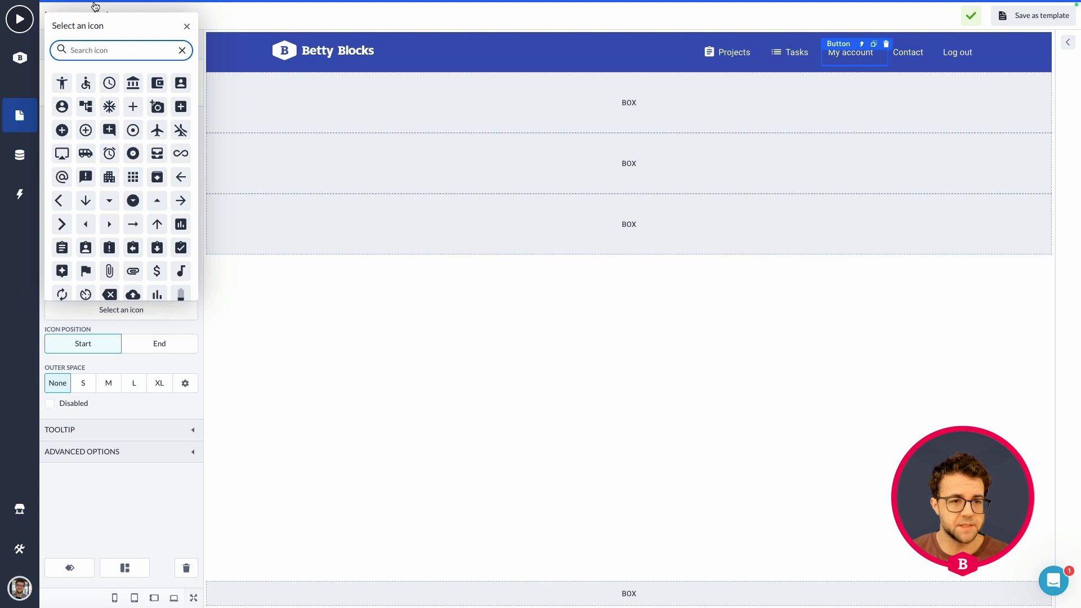
type("p")
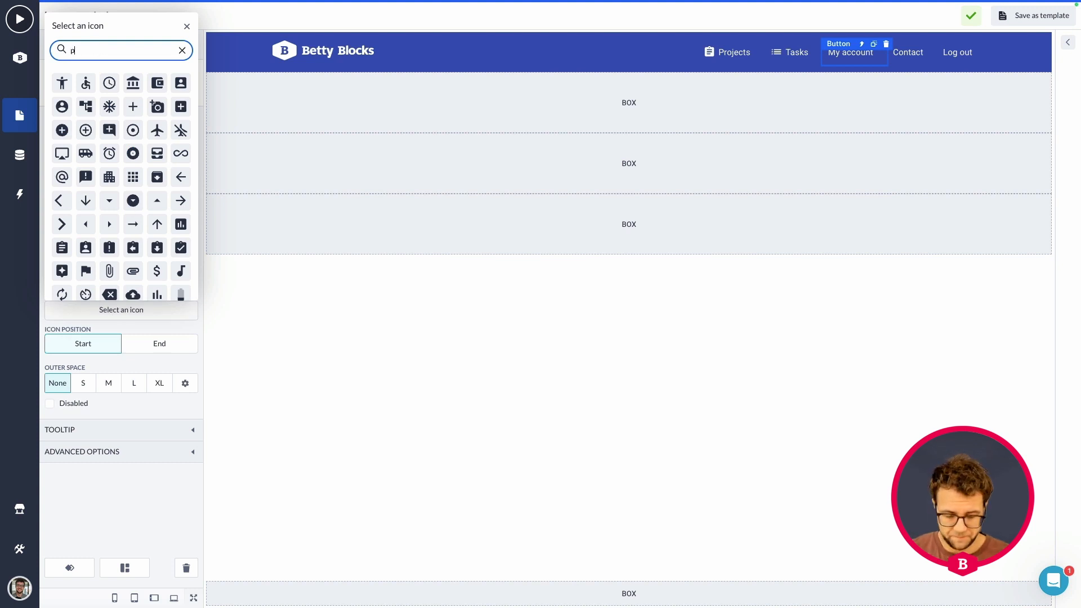
type("erson")
left_click(61, 84)
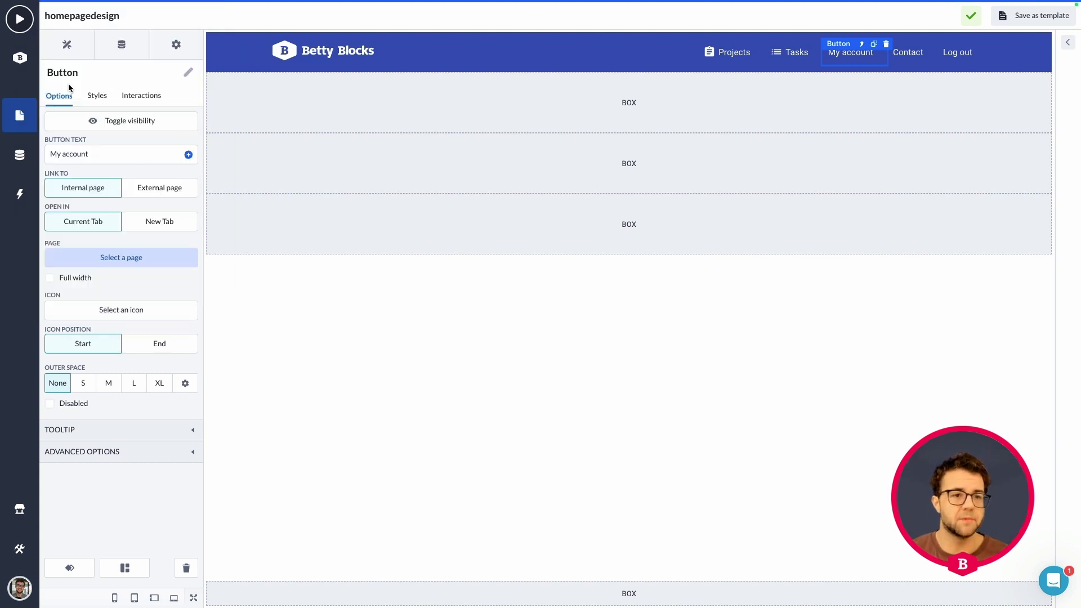
Search the icons for "mail" and add the ContactMail icon to the Contact button
left_click(899, 56)
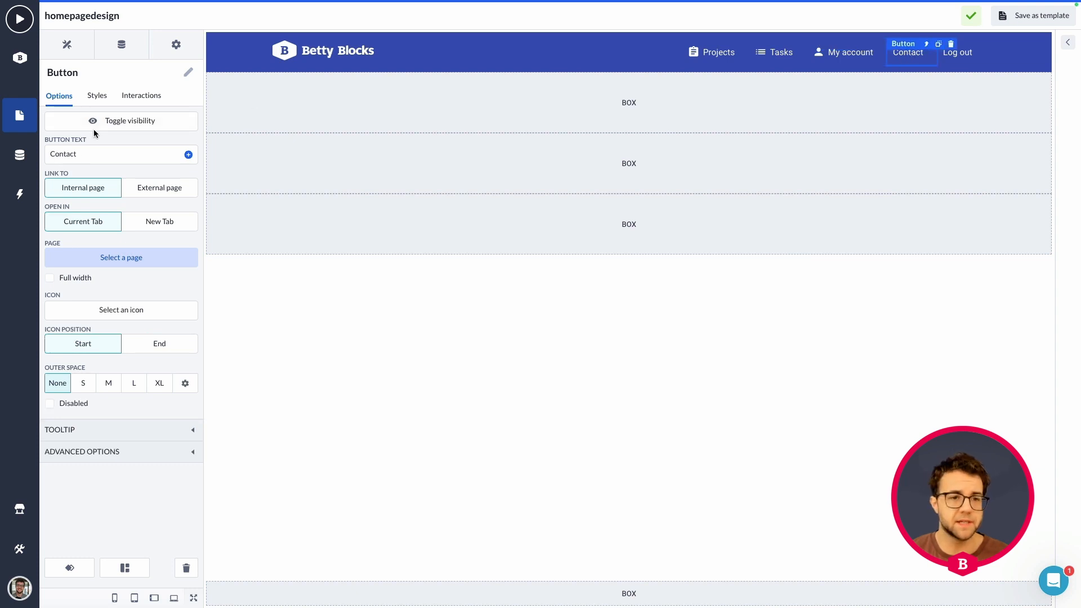
left_click(138, 313)
scroll(145, 172, "down", 1)
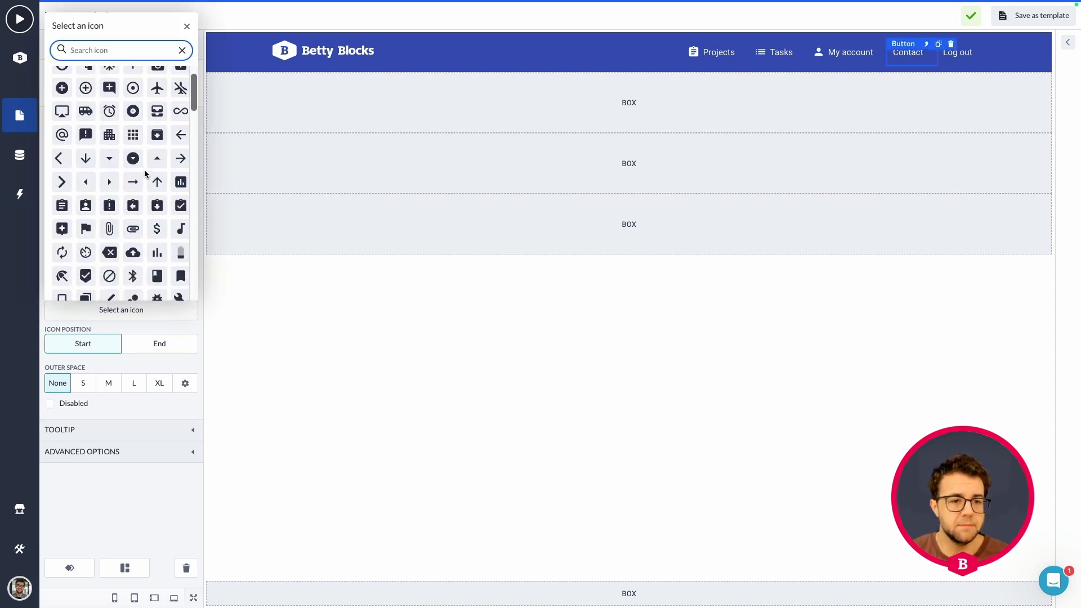
type("mail")
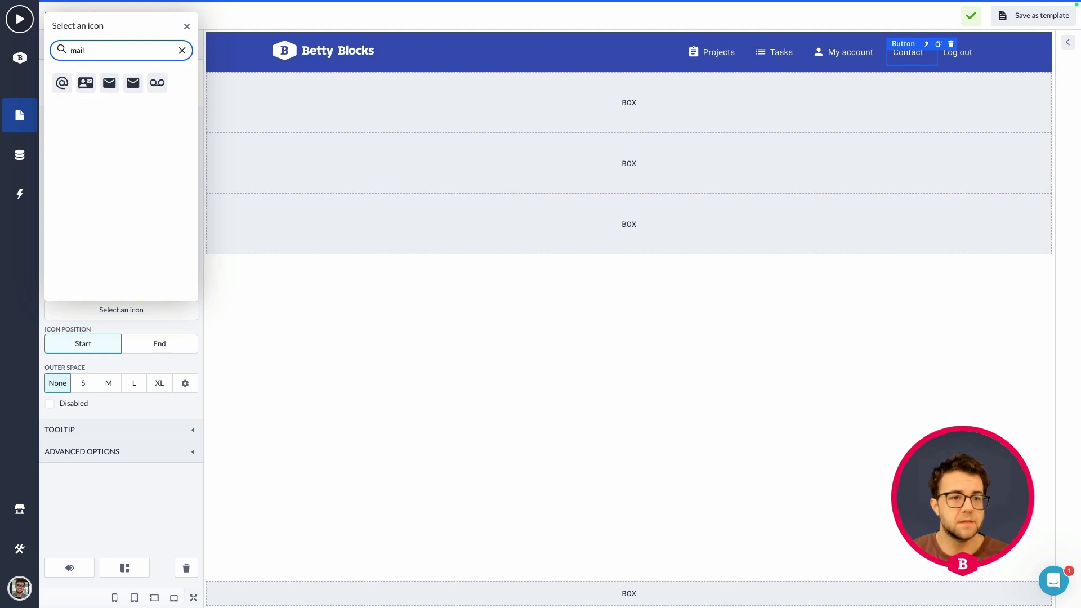
left_click(87, 85)
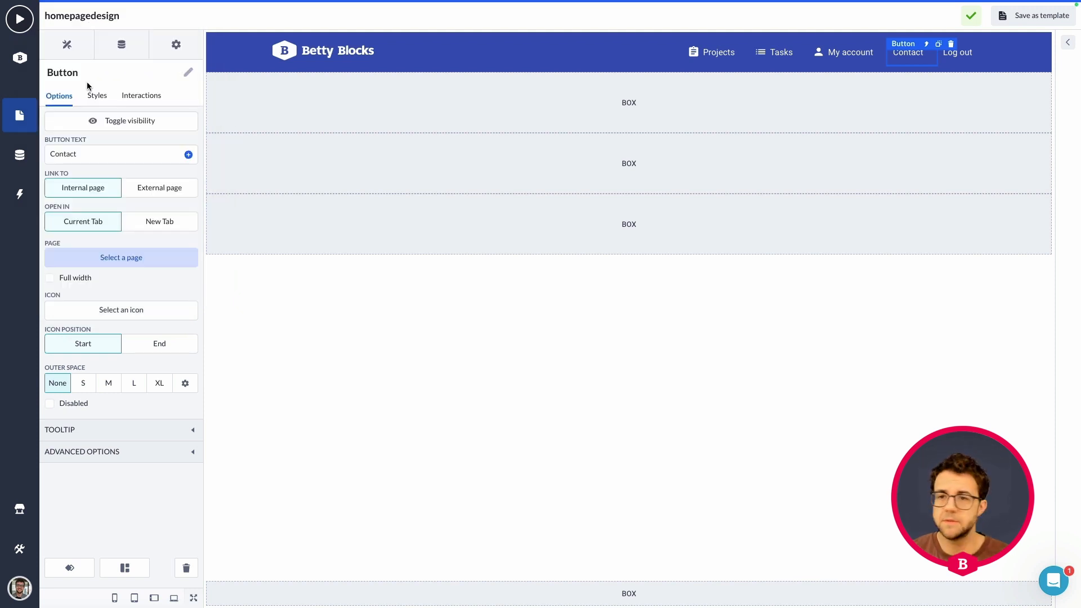
left_click(904, 286)
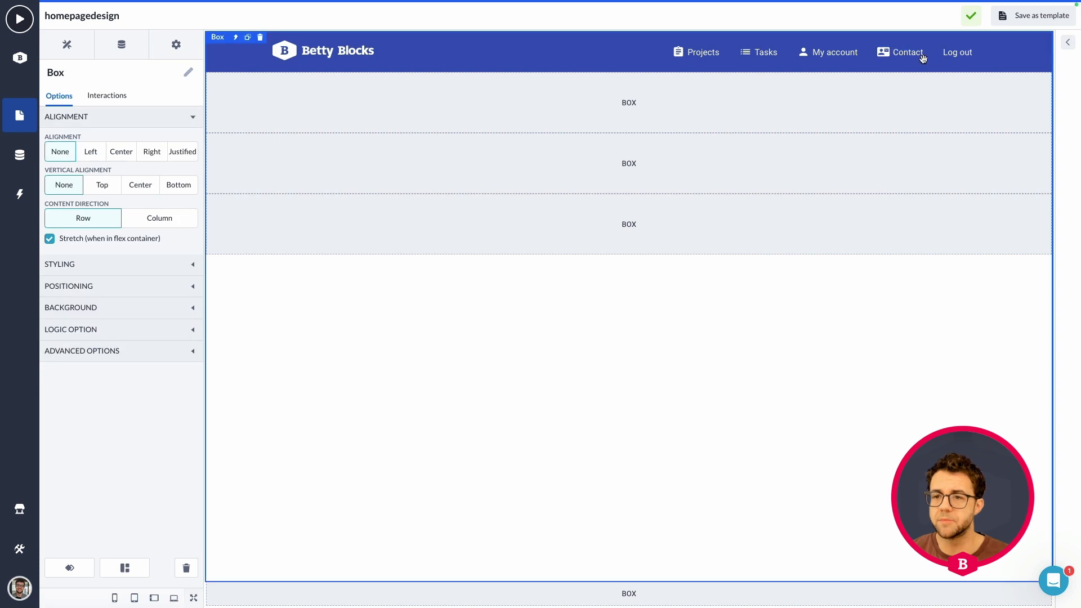
left_click(905, 58)
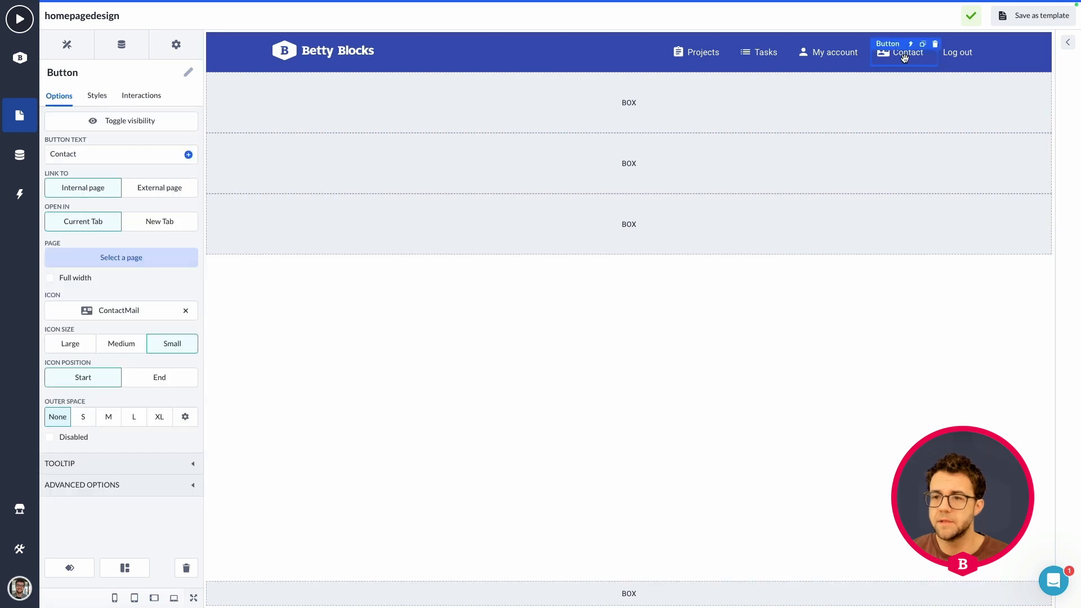
Add the right-pointing arrow icon to the Log out button in the navigation bar
left_click(964, 57)
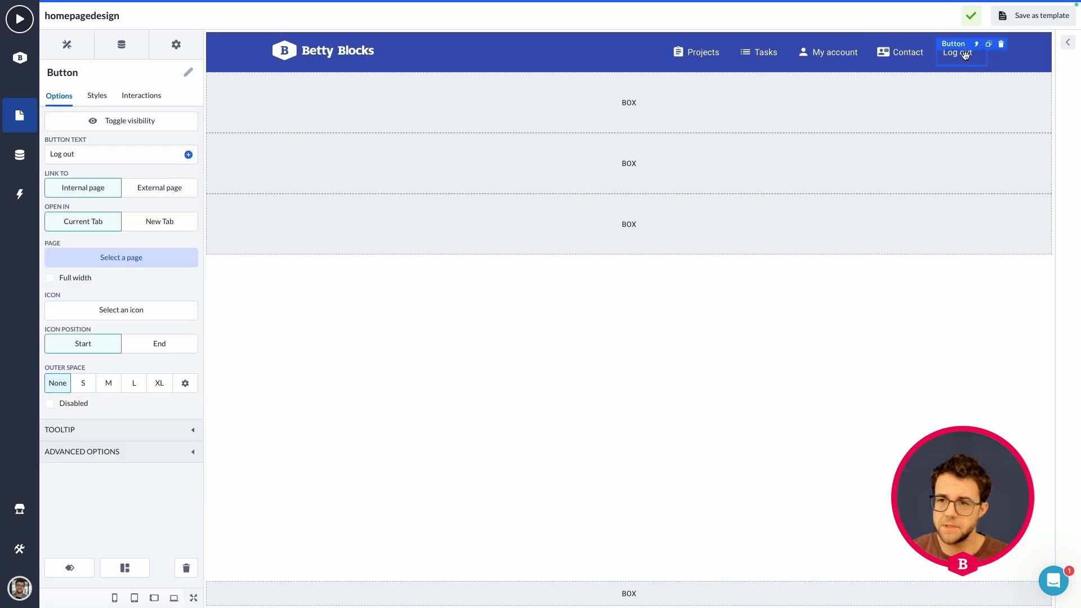
left_click(108, 310)
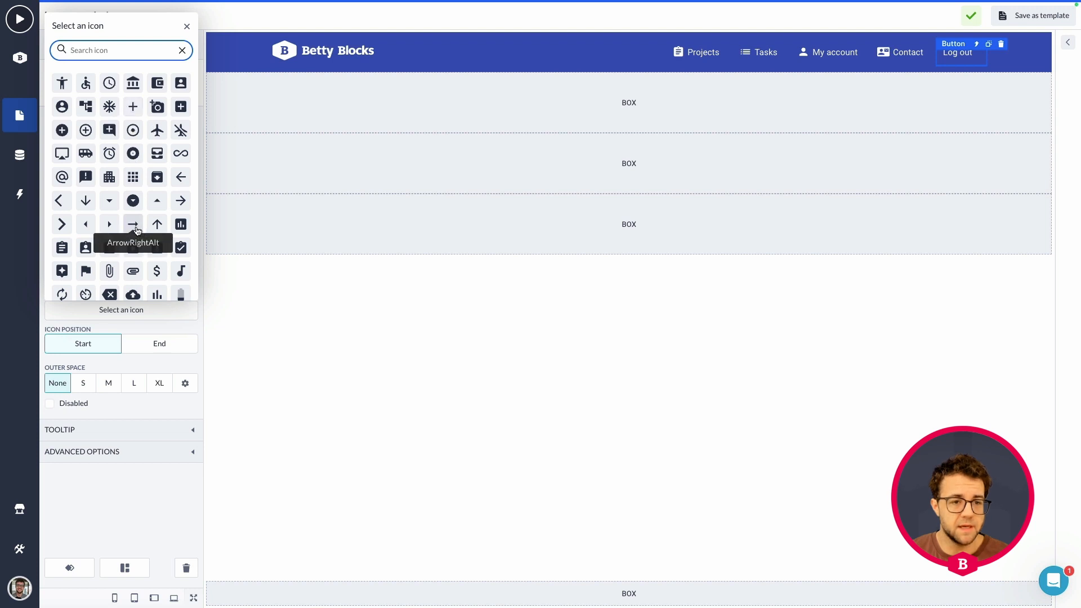
left_click(199, 203)
left_click(501, 308)
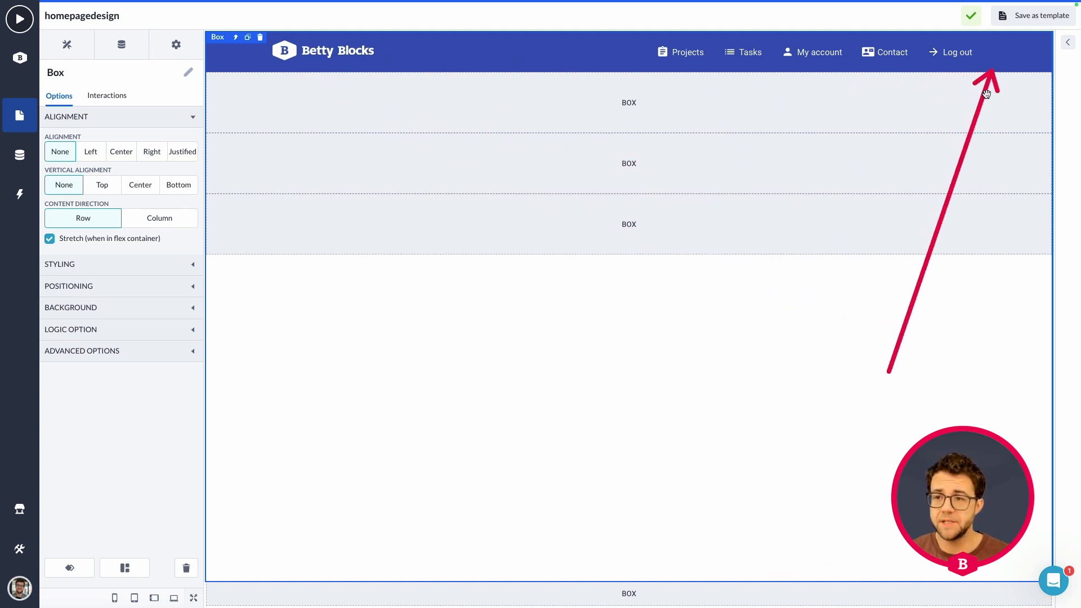
mouse_move(1050, 33)
left_mouse_down()
mouse_move(701, 217)
mouse_move(201, 253)
left_mouse_up()
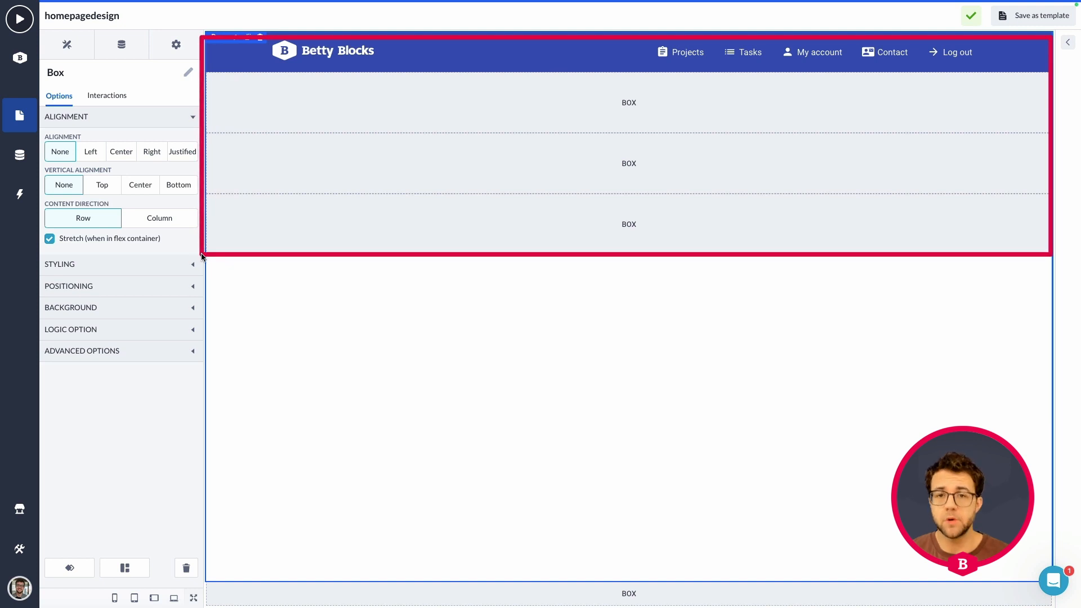